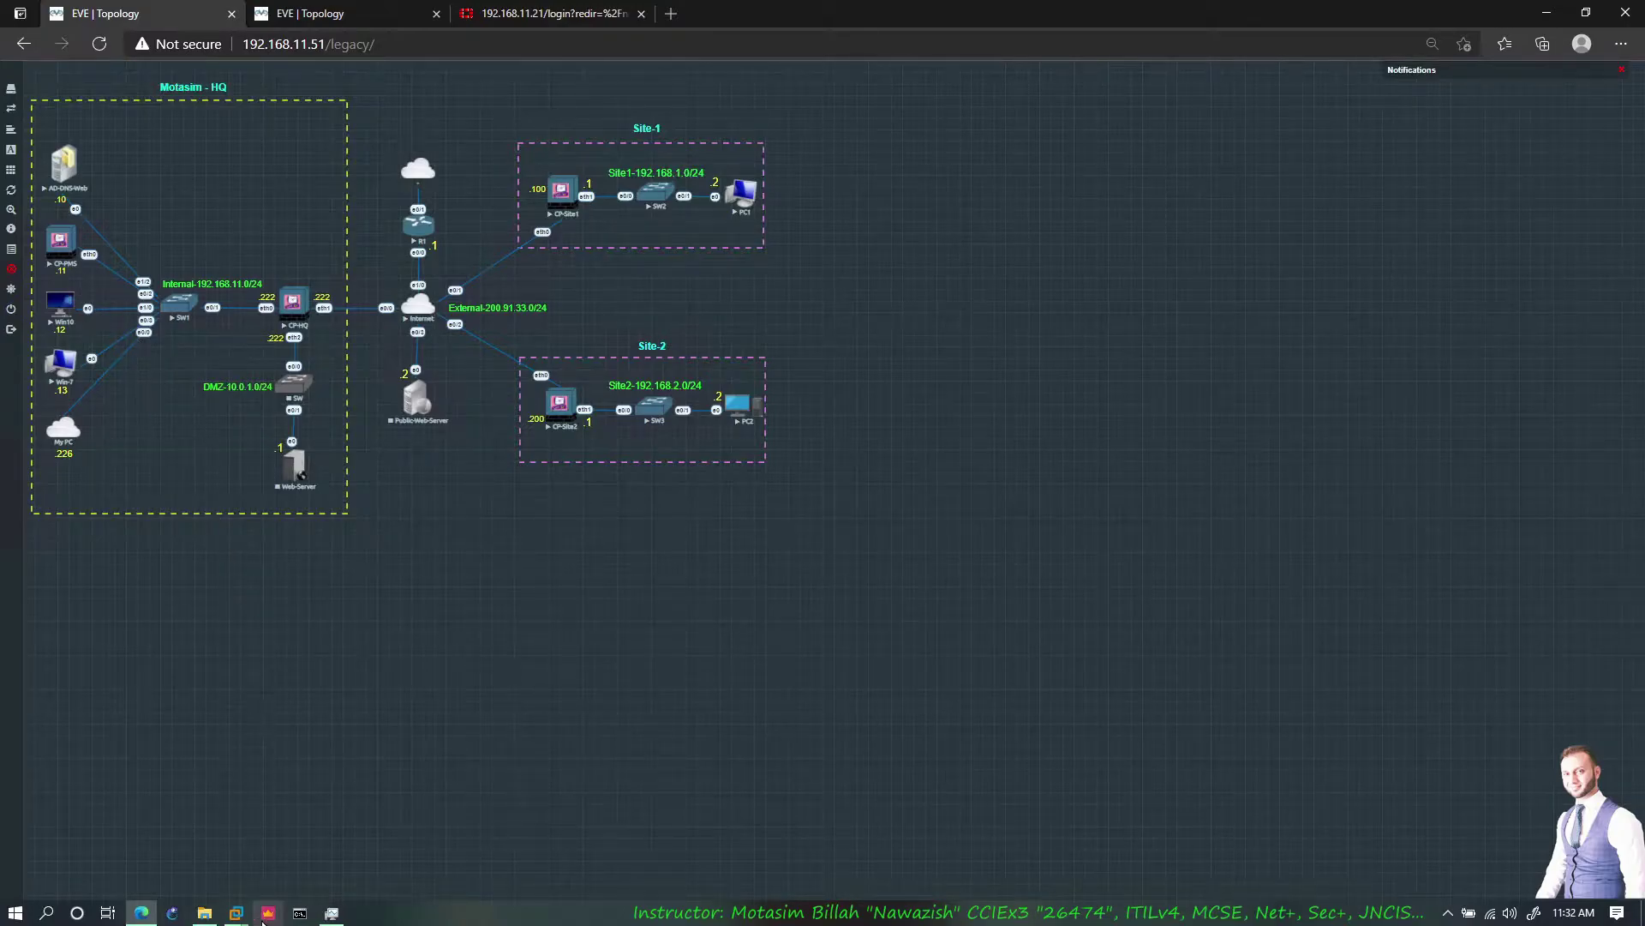
Sign in to SmartConsole with the admin password, connecting to the 192.168.11.11 server
{"action": "left_click", "coordinate": [269, 913]}
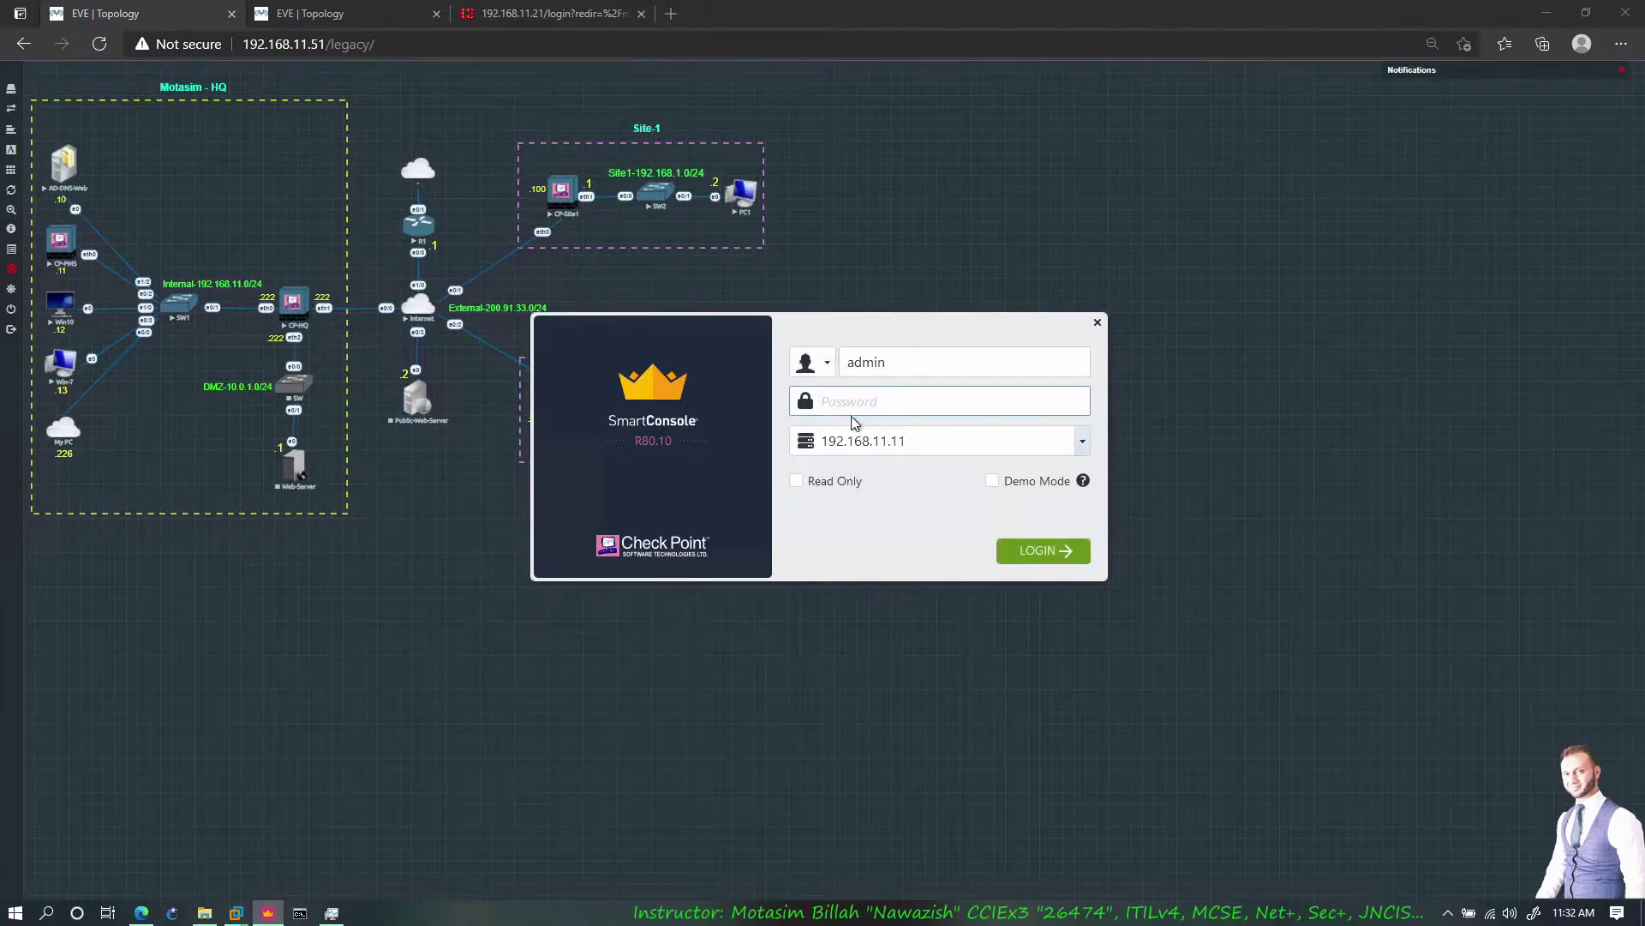
{"action": "type", "text": "admin123"}
{"action": "key", "text": "Return"}
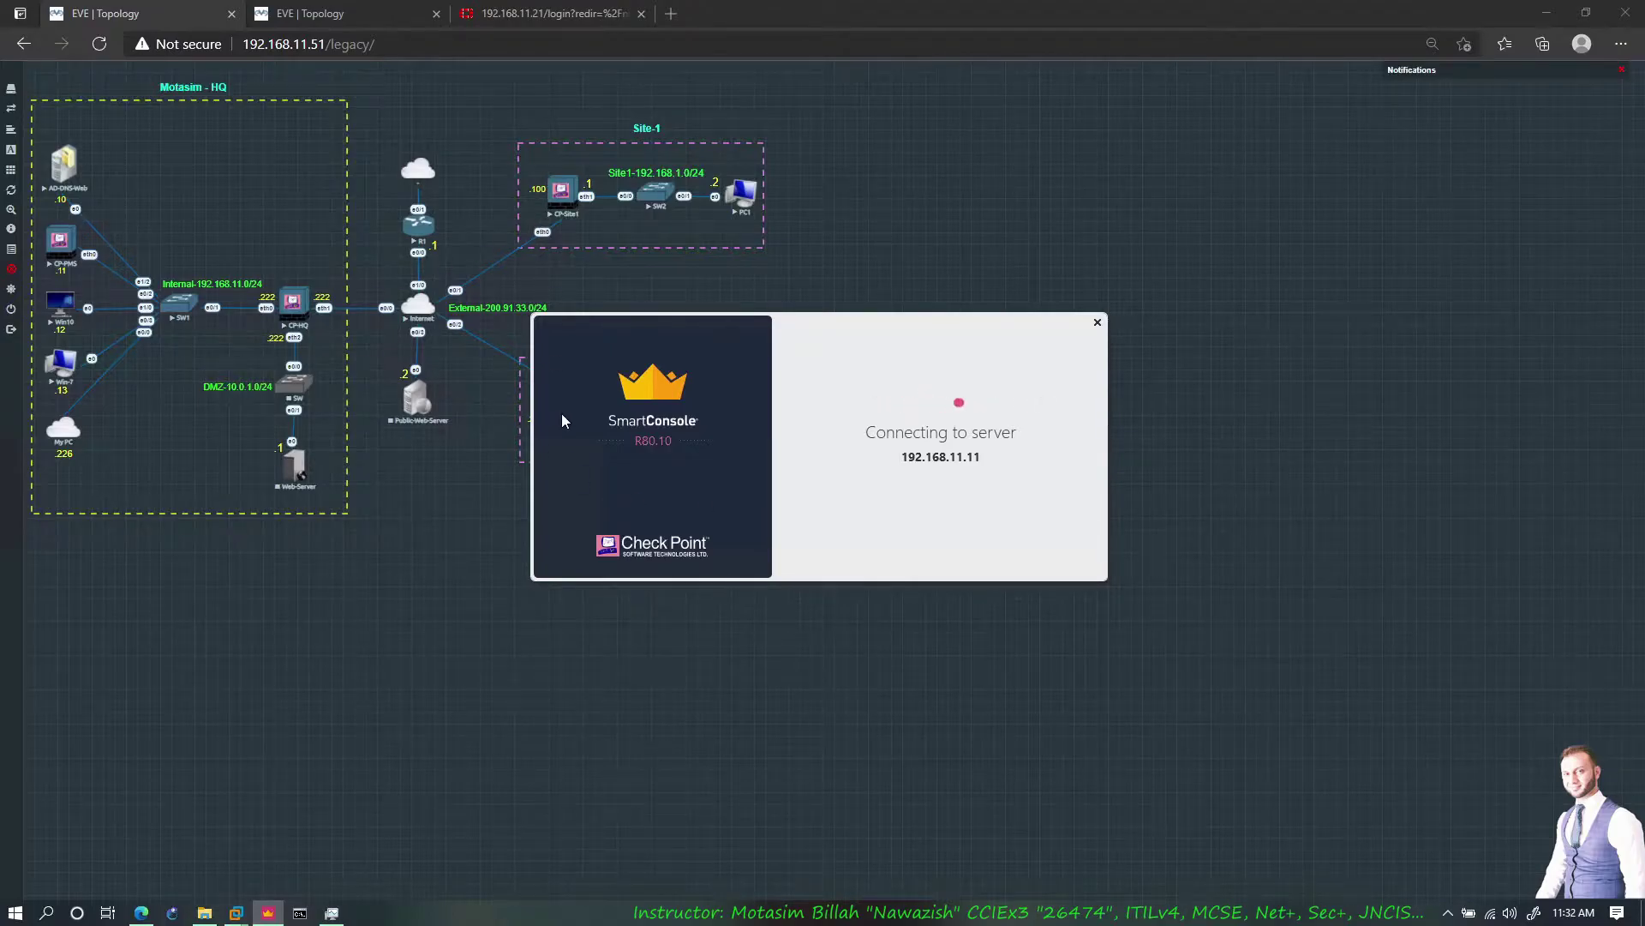
{"action": "left_click", "coordinate": [476, 419]}
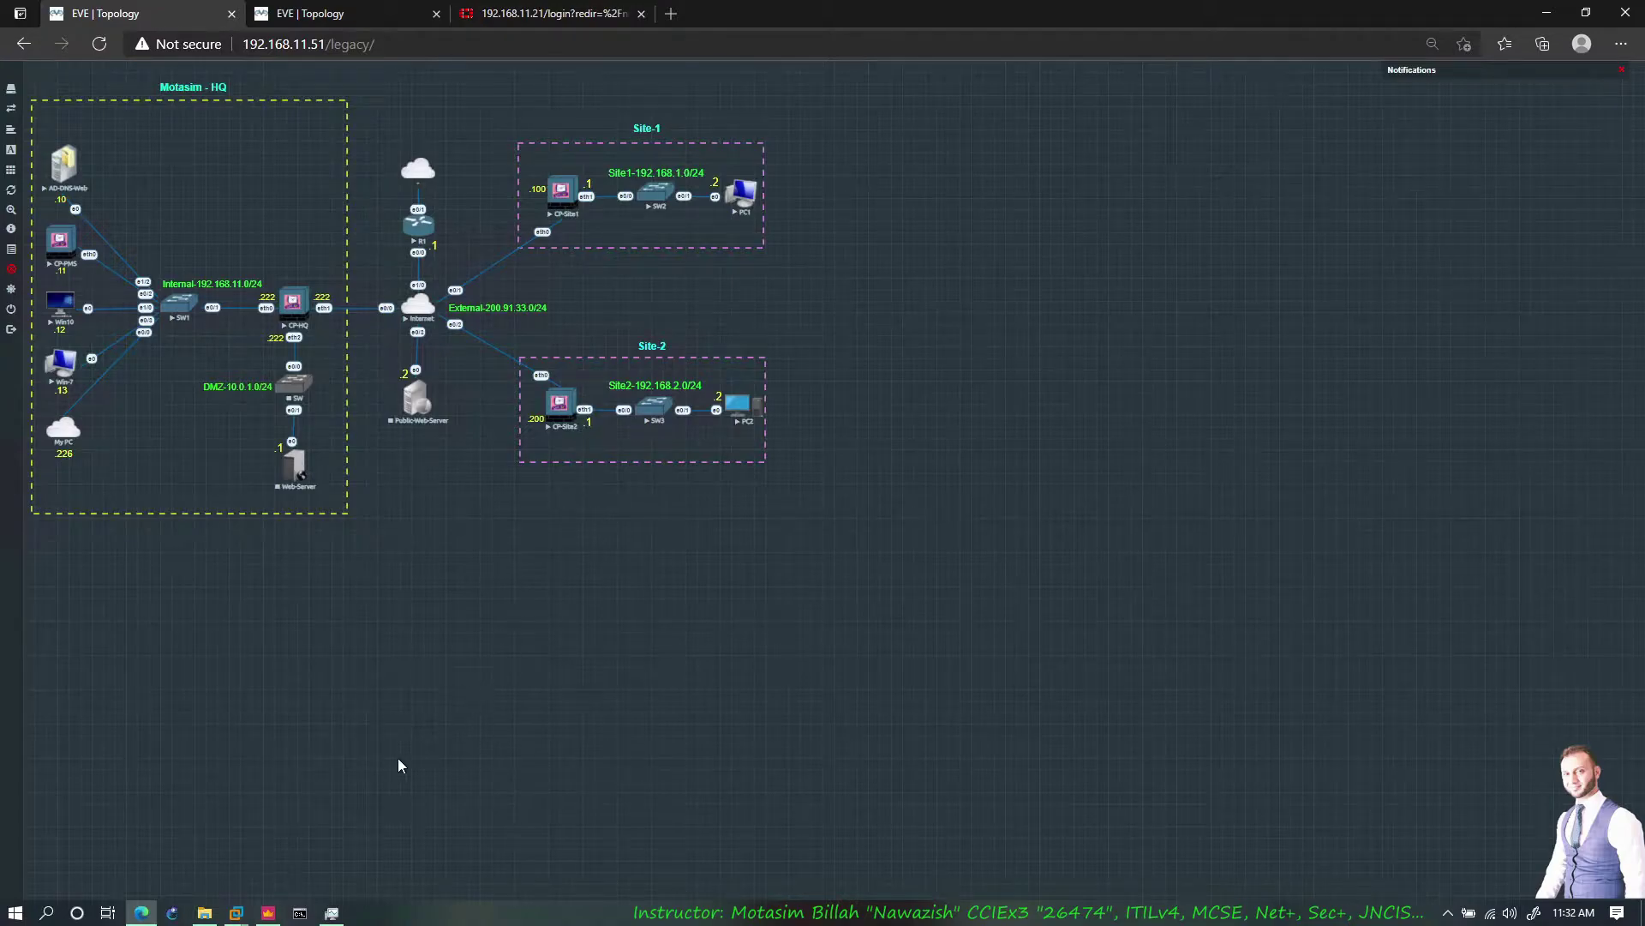
{"action": "left_click", "coordinate": [268, 912]}
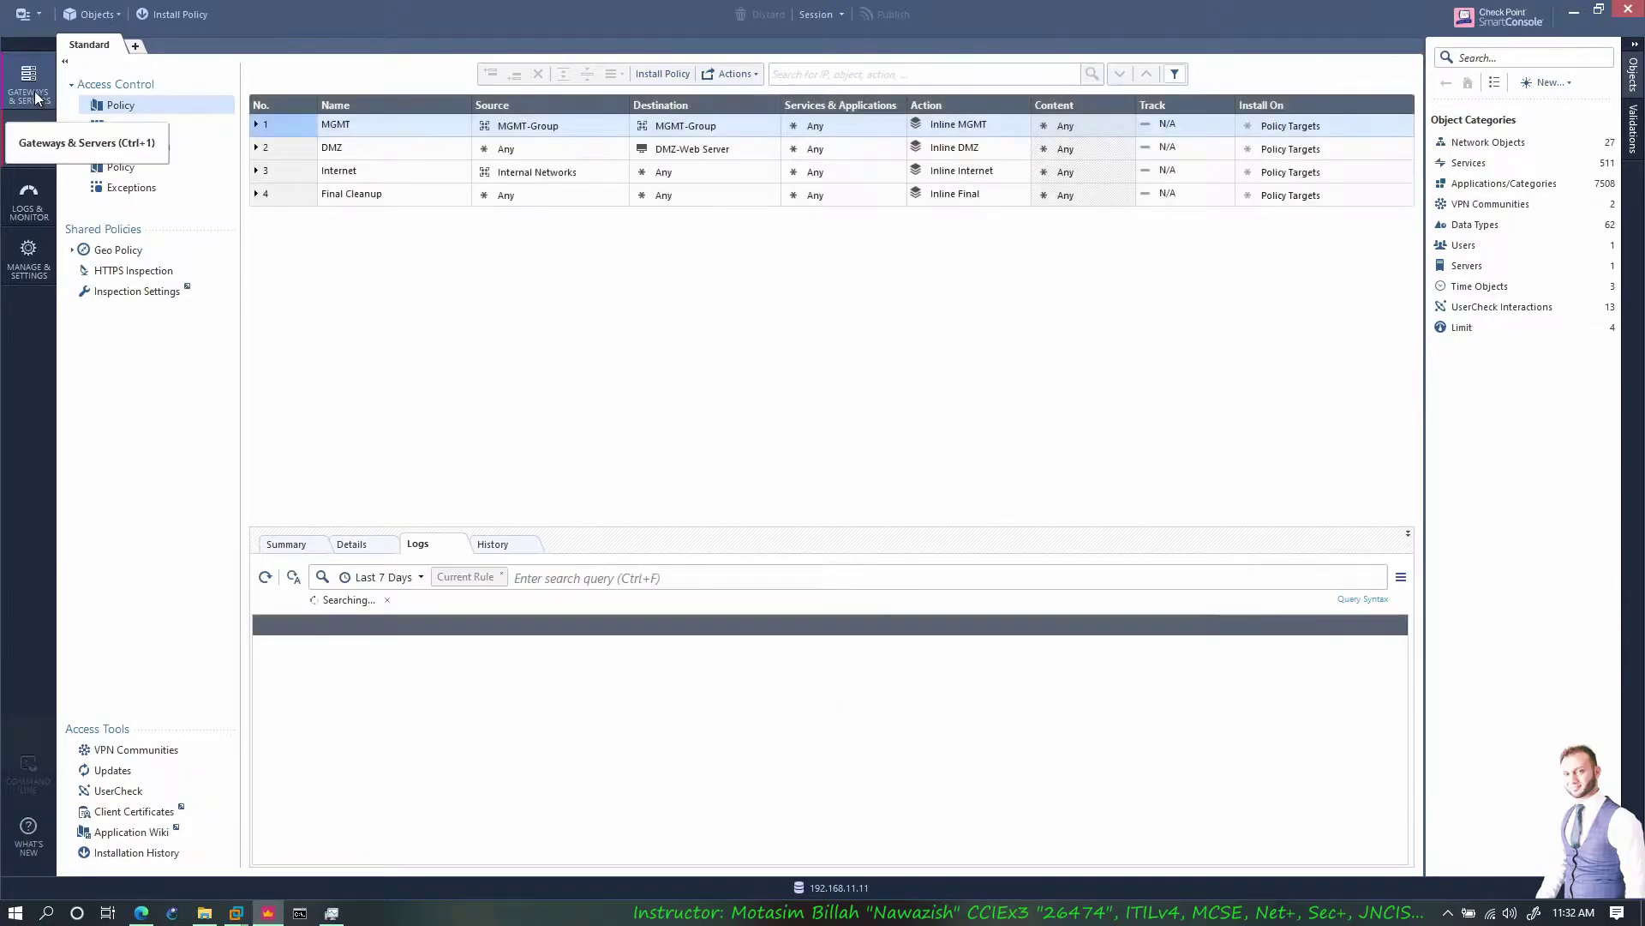
Confirm CP-HQ runs the Firewall, Application Control and URL Filtering blades, then return to the topology
{"action": "left_click", "coordinate": [139, 171]}
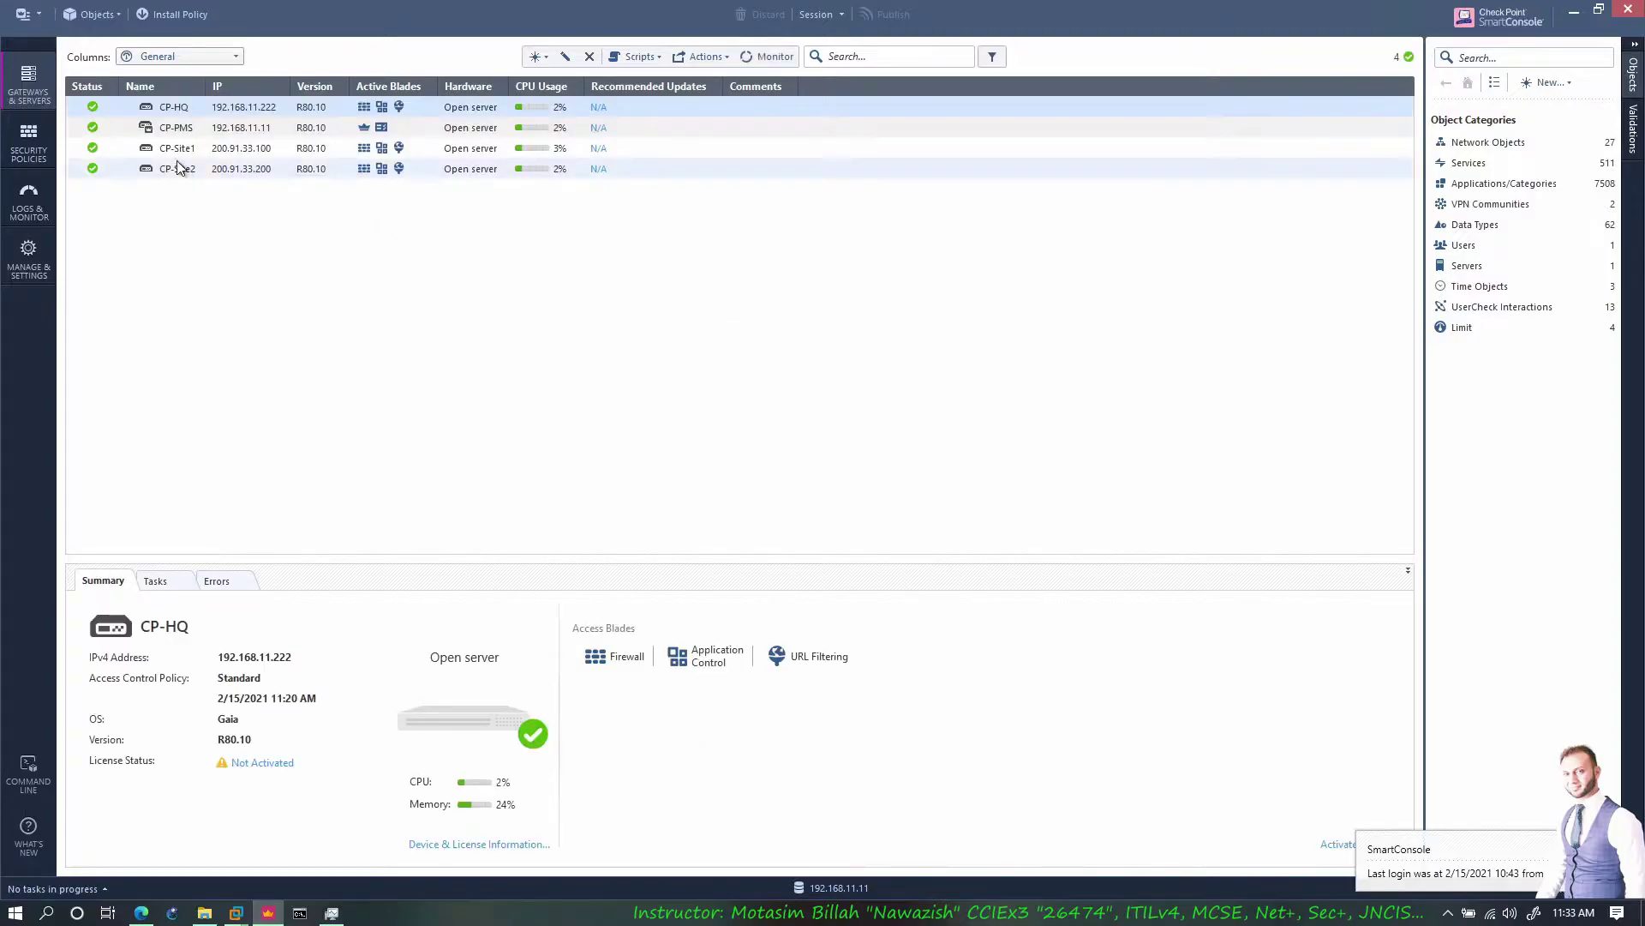
{"action": "right_click", "coordinate": [193, 108]}
{"action": "left_click", "coordinate": [238, 209]}
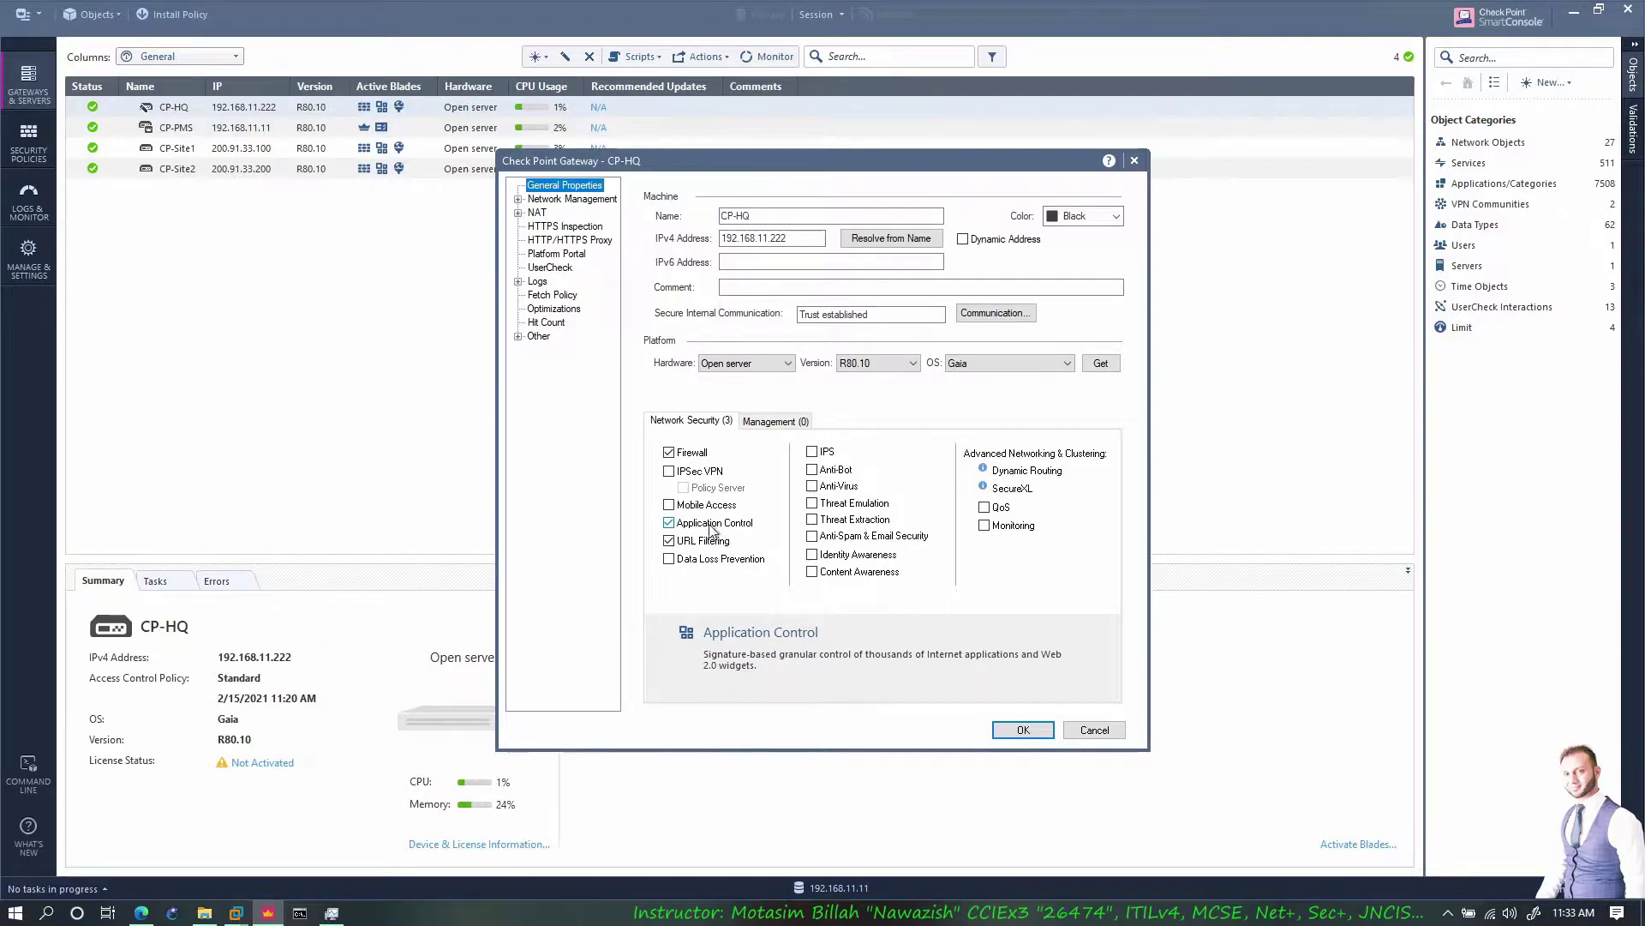
{"action": "left_click", "coordinate": [139, 914]}
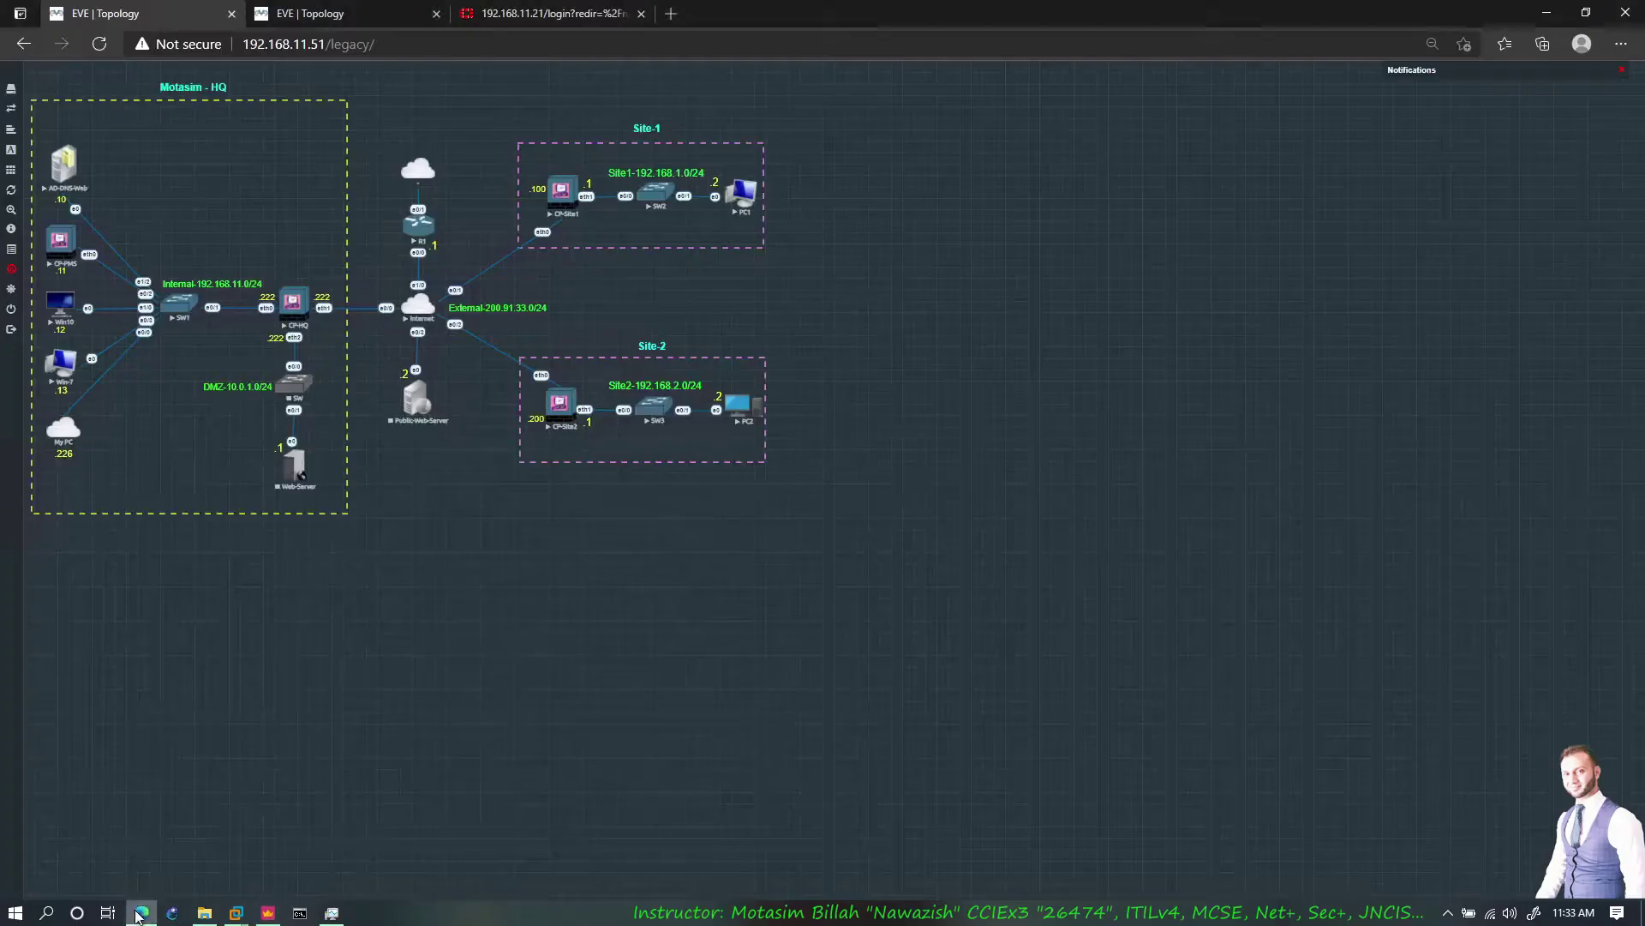
{"action": "left_click", "coordinate": [267, 916]}
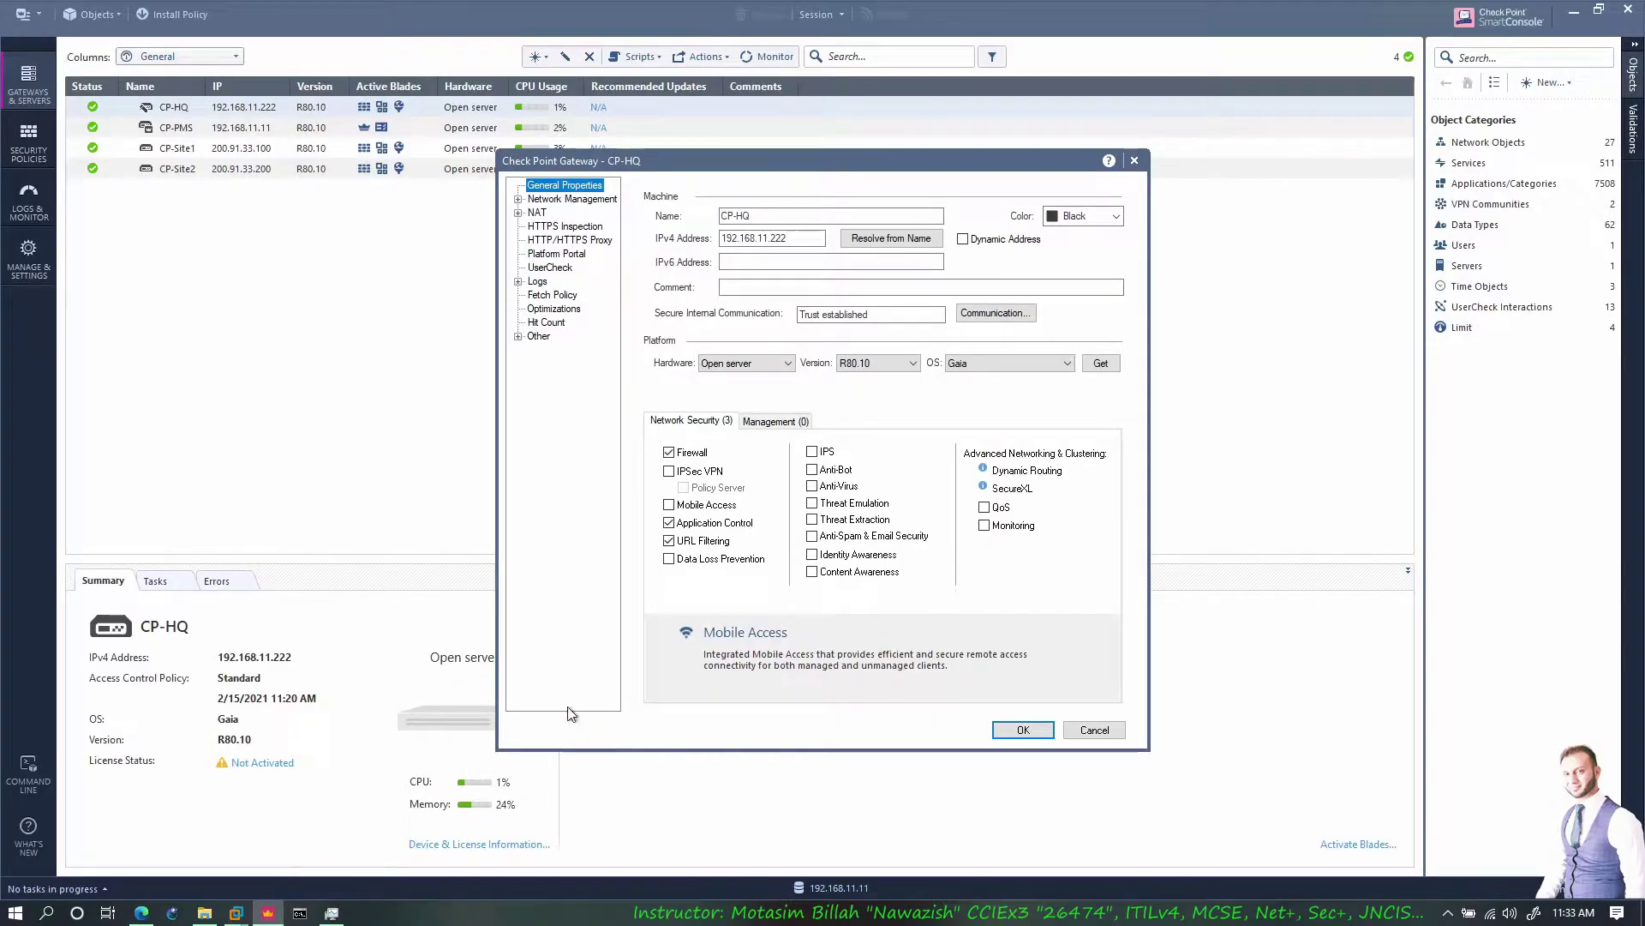
{"action": "left_click", "coordinate": [1020, 728]}
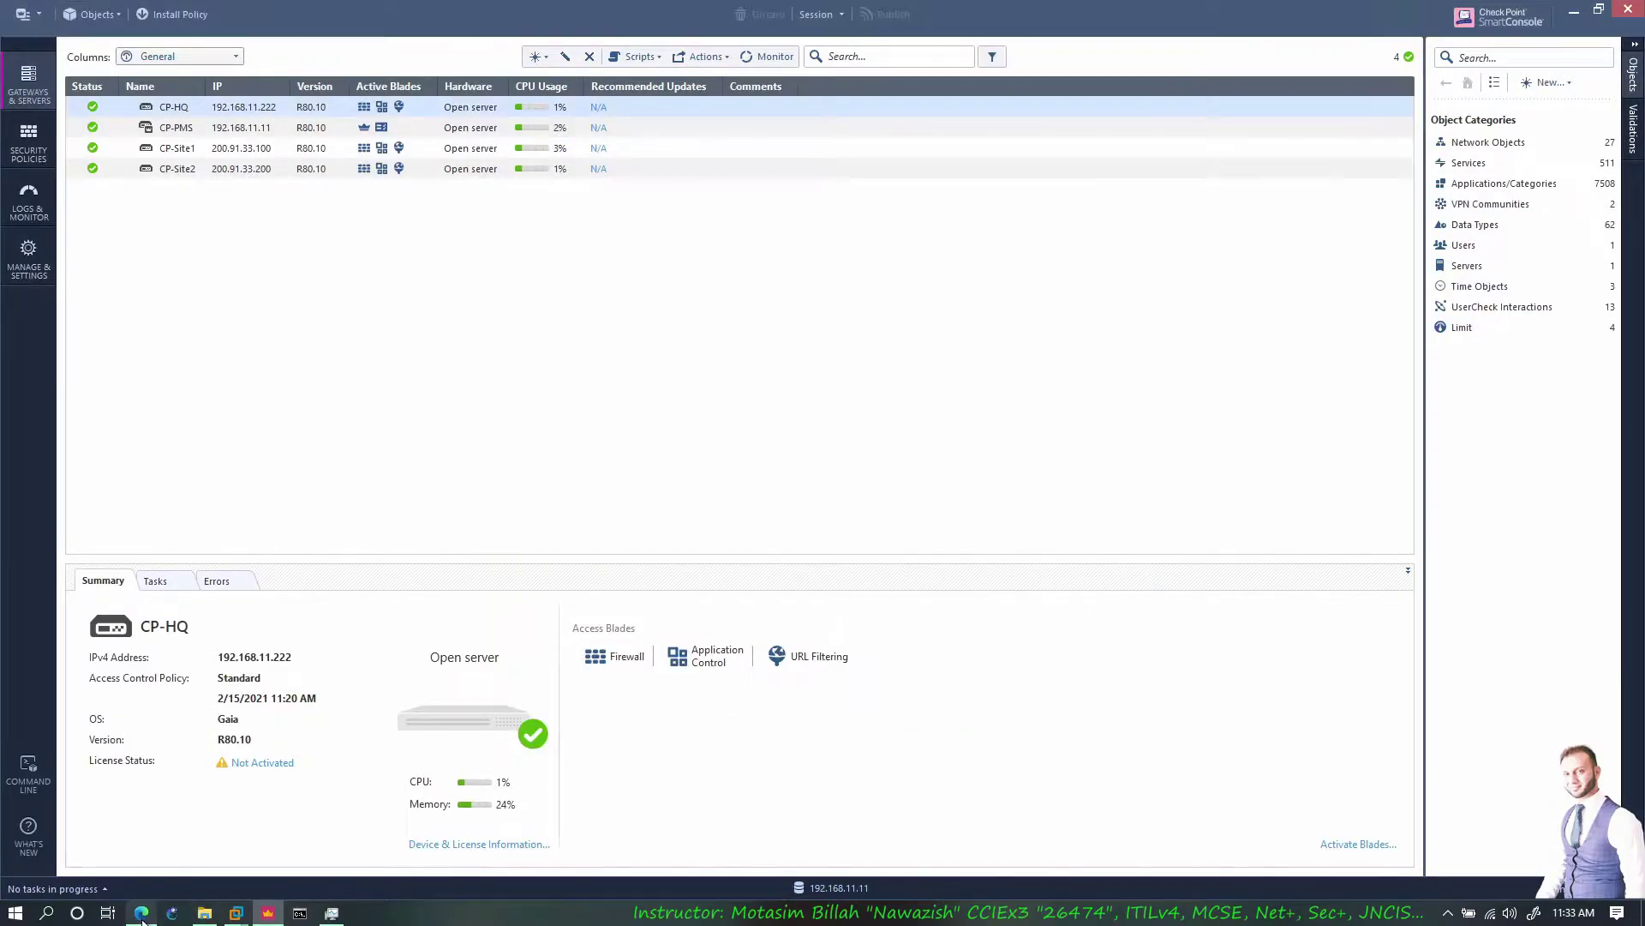
{"action": "left_click", "coordinate": [140, 914]}
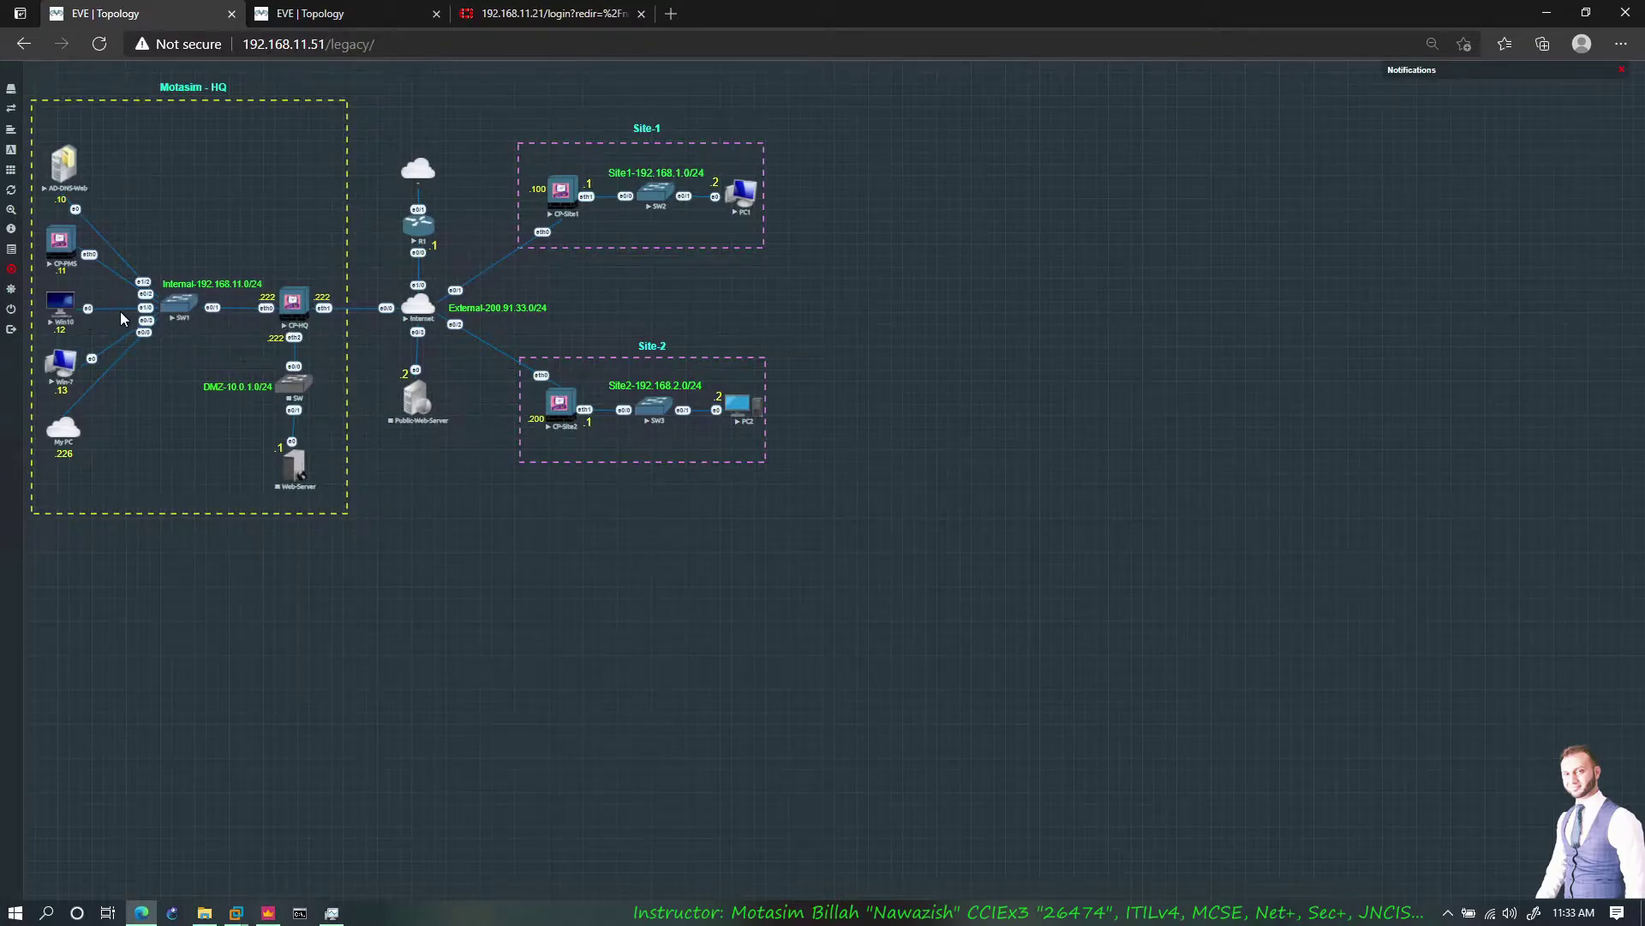
Expand the MGMT, DMZ, Internet and Final Cleanup rules and view rule 3.1 Blocked URLs' logs
{"action": "left_click", "coordinate": [267, 912]}
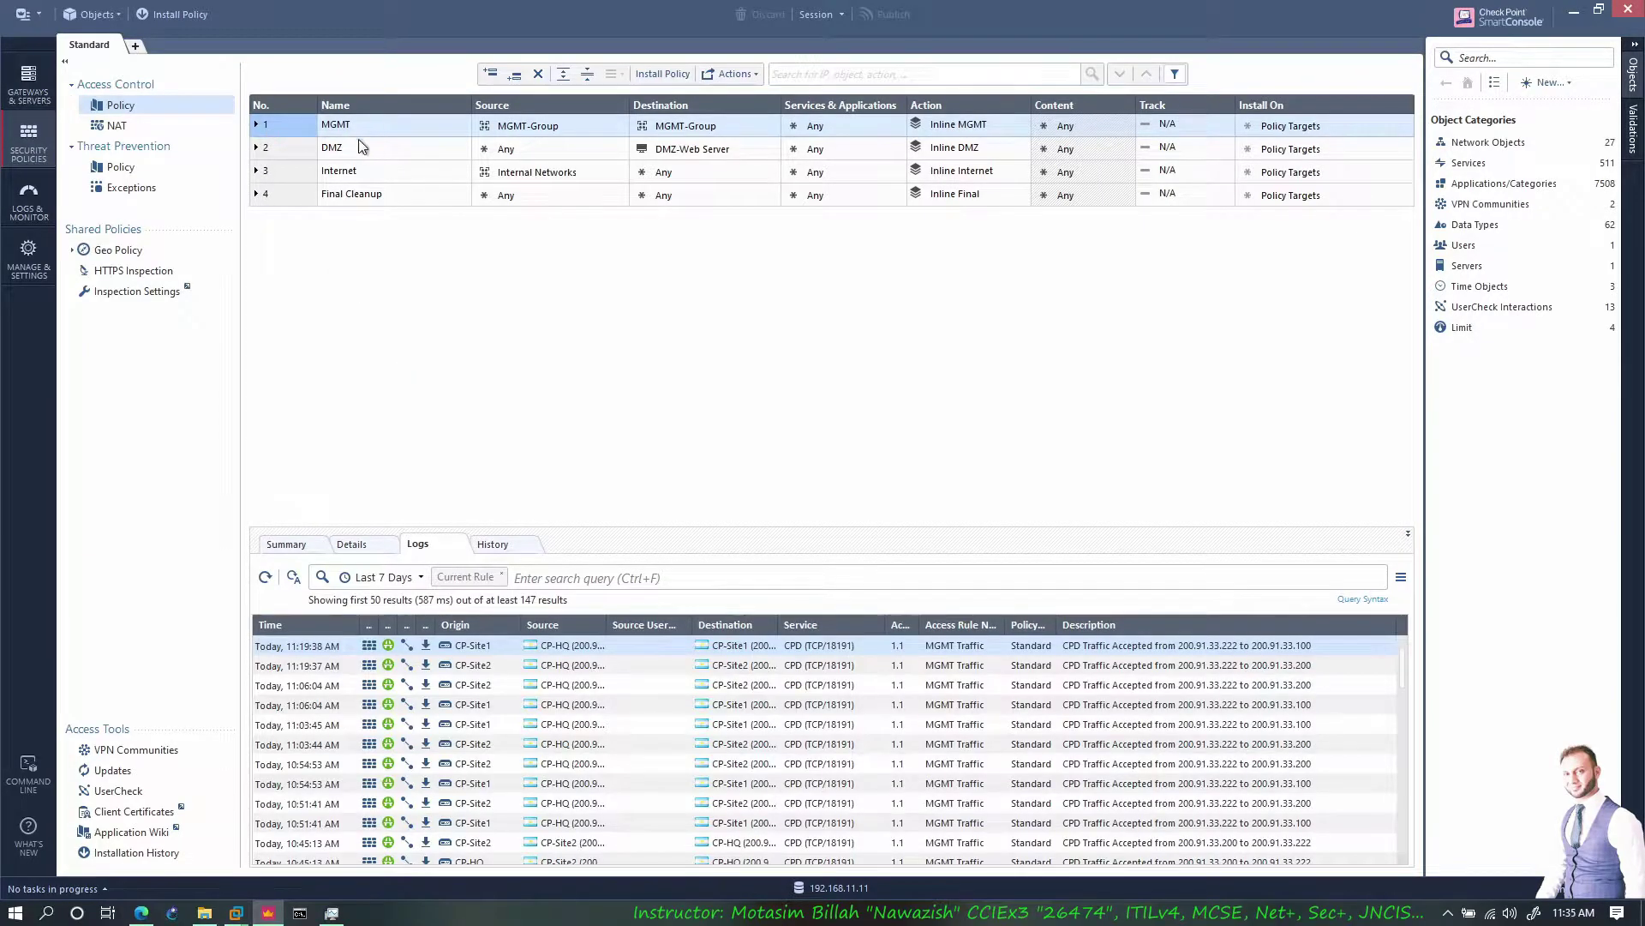
{"action": "left_click", "coordinate": [256, 147]}
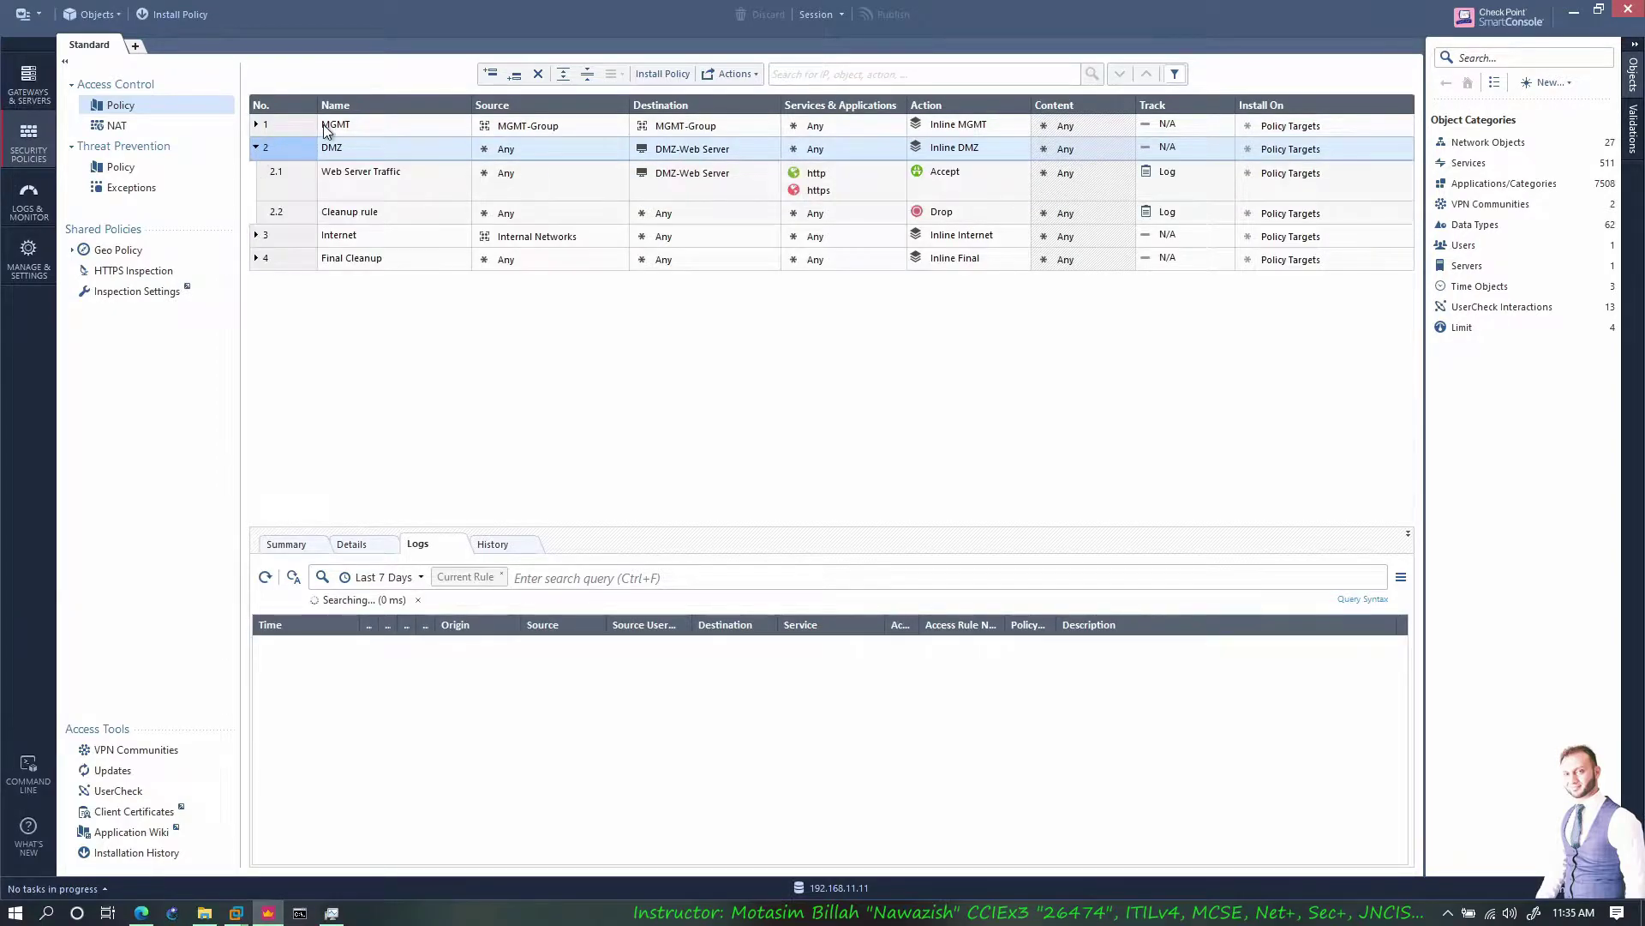
{"action": "left_click", "coordinate": [257, 124]}
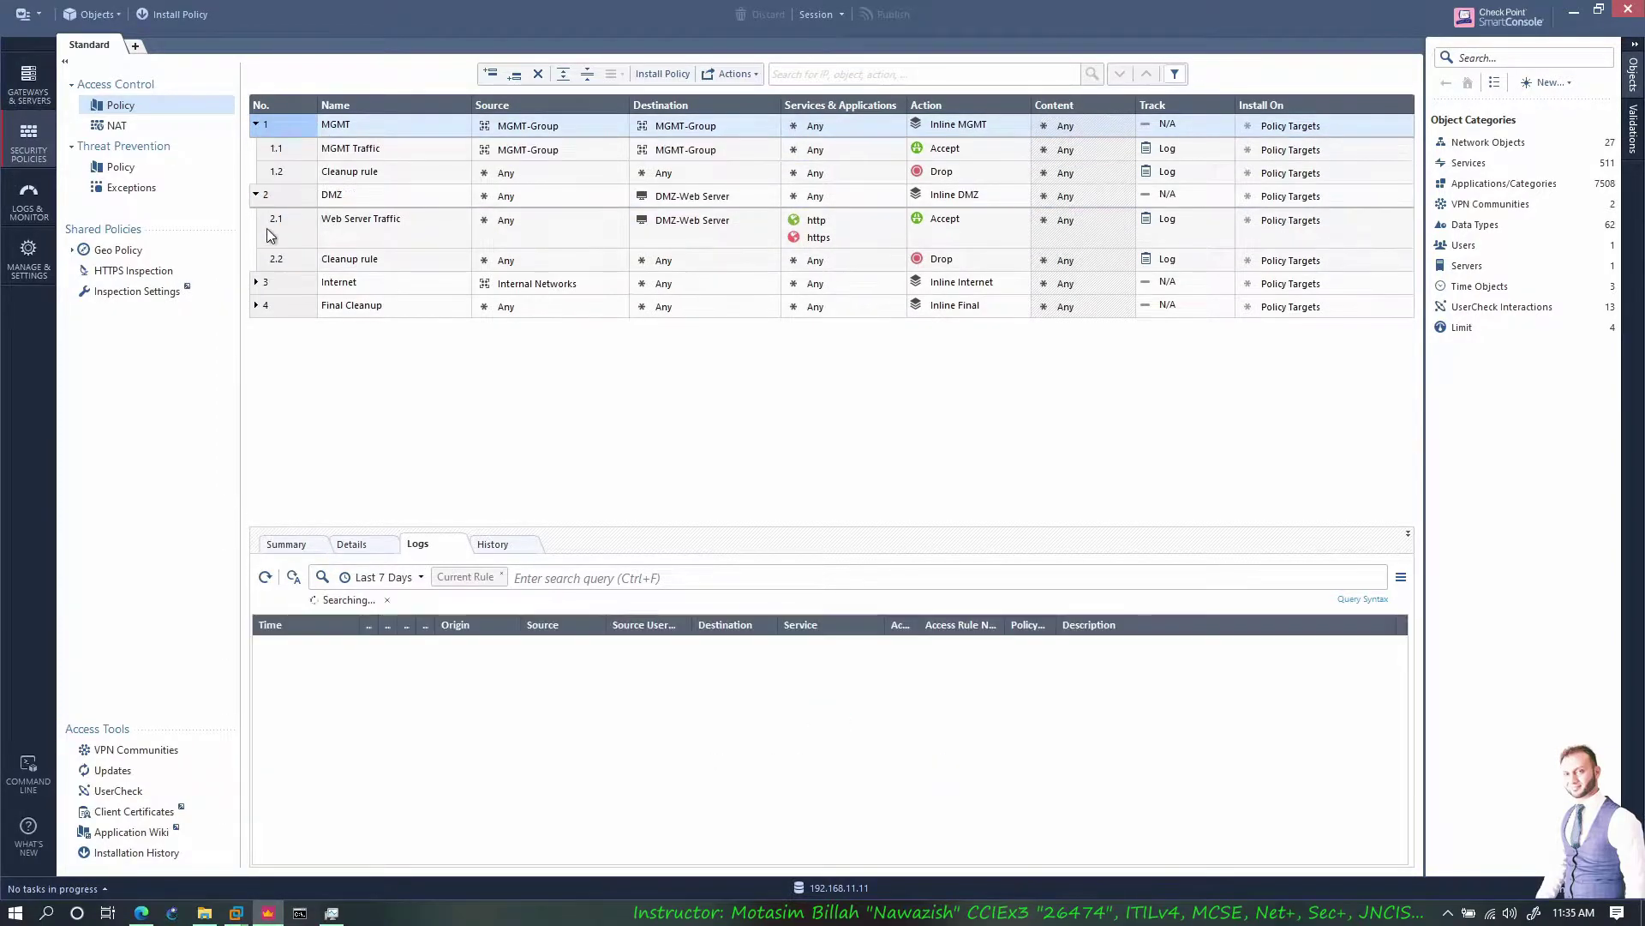
{"action": "left_click", "coordinate": [257, 283]}
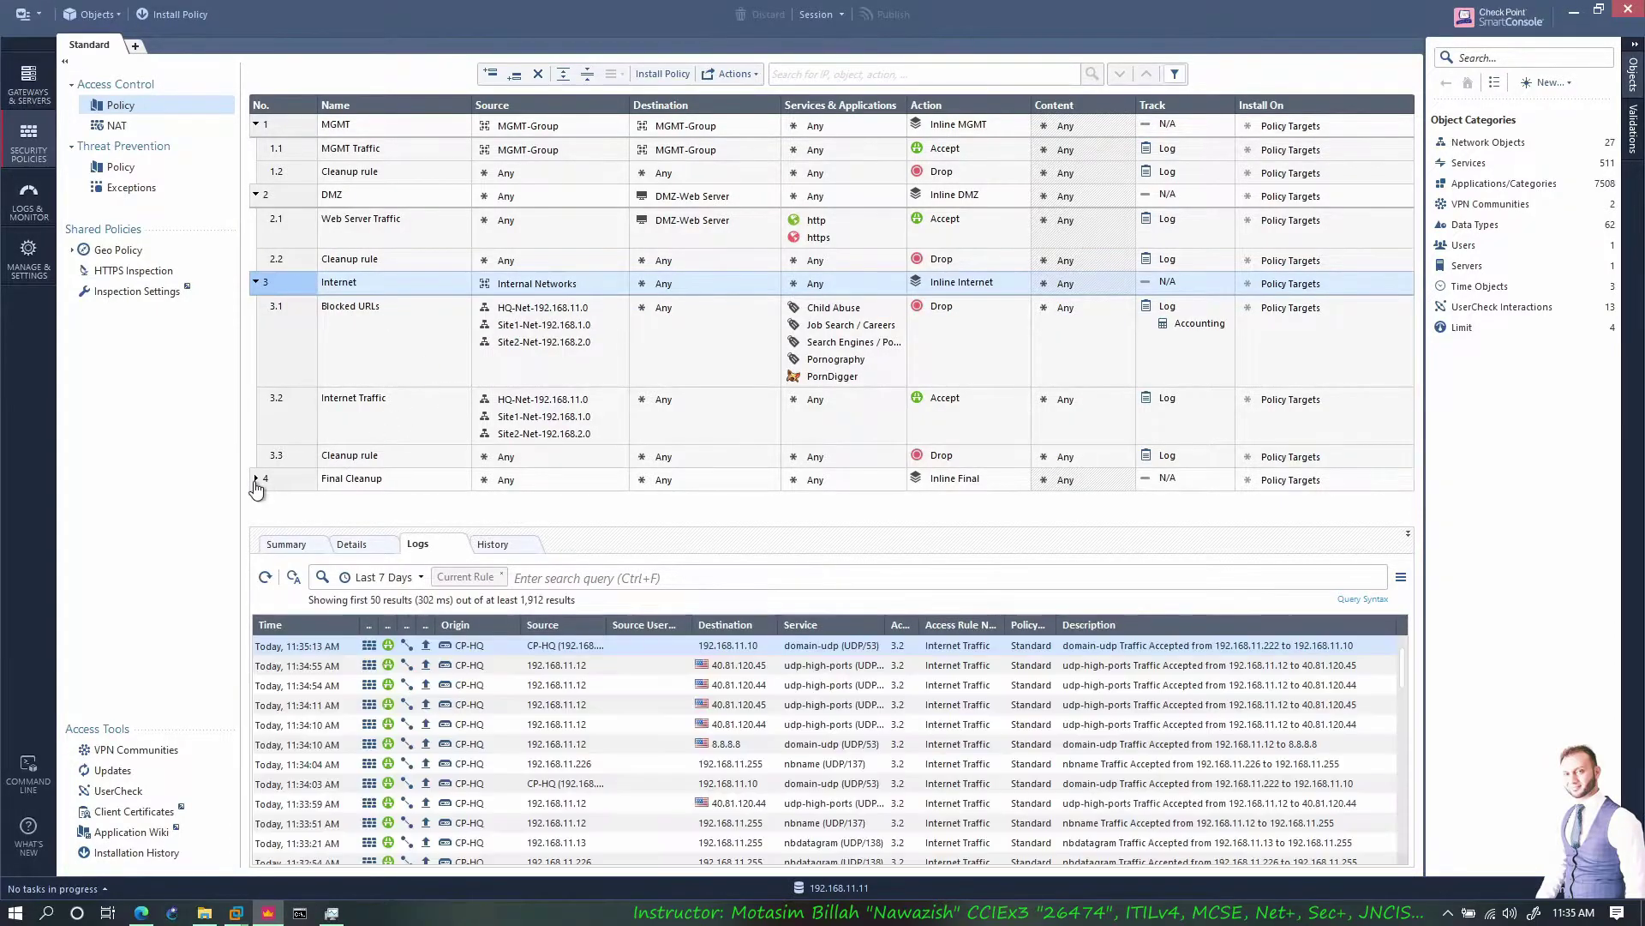
{"action": "left_click", "coordinate": [256, 478]}
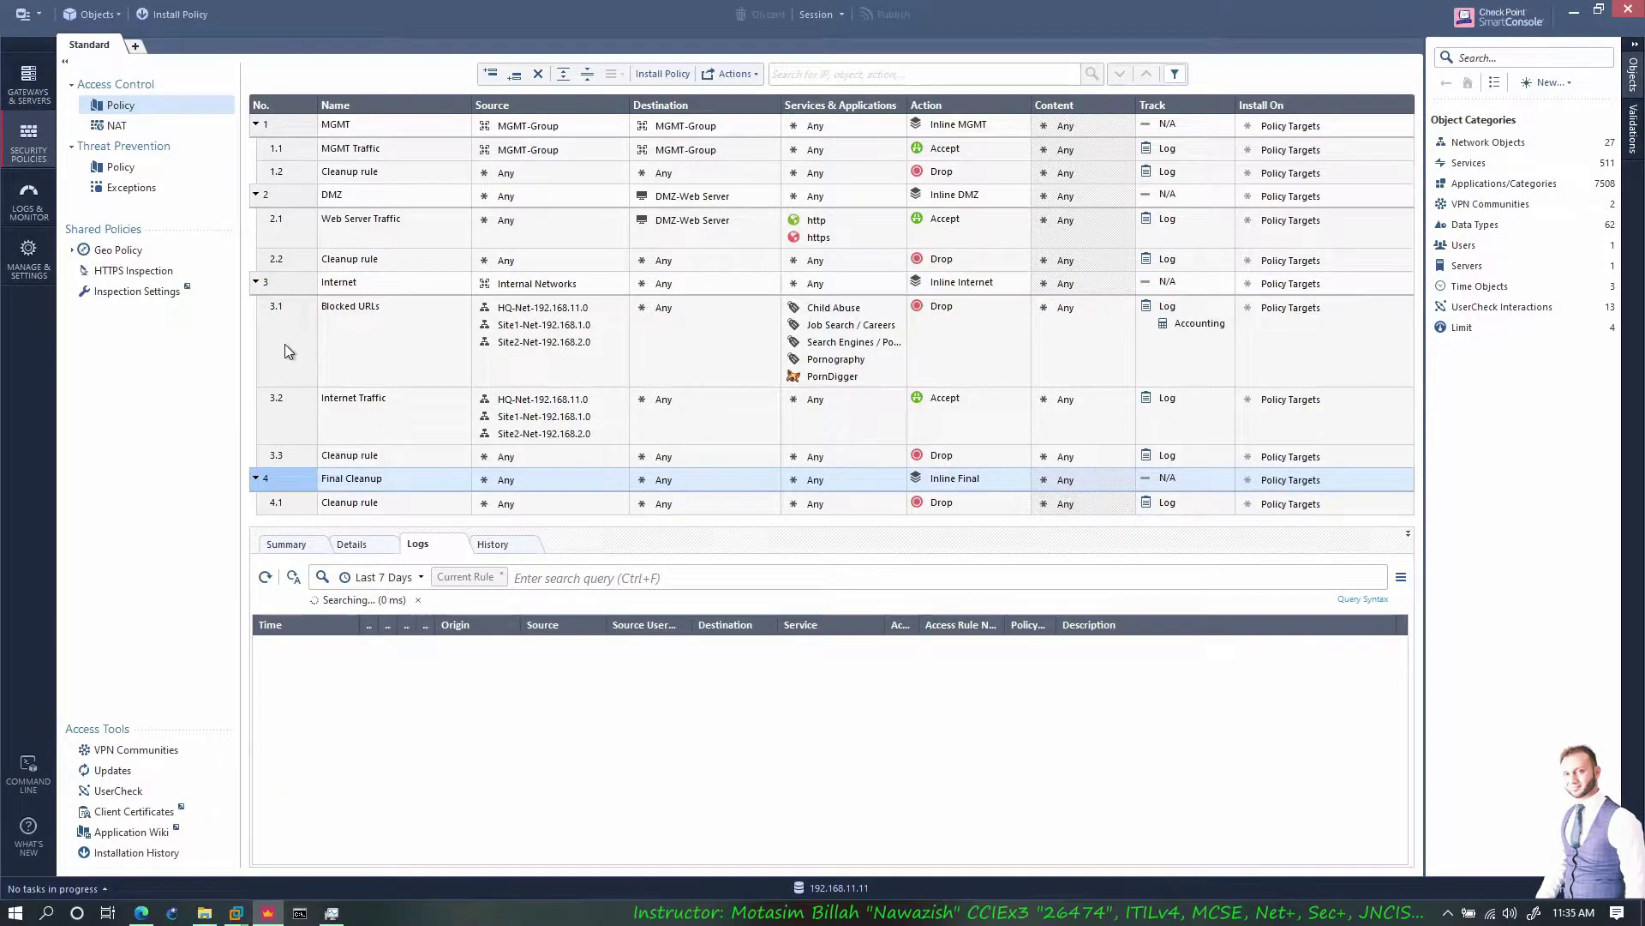
{"action": "left_click", "coordinate": [332, 363]}
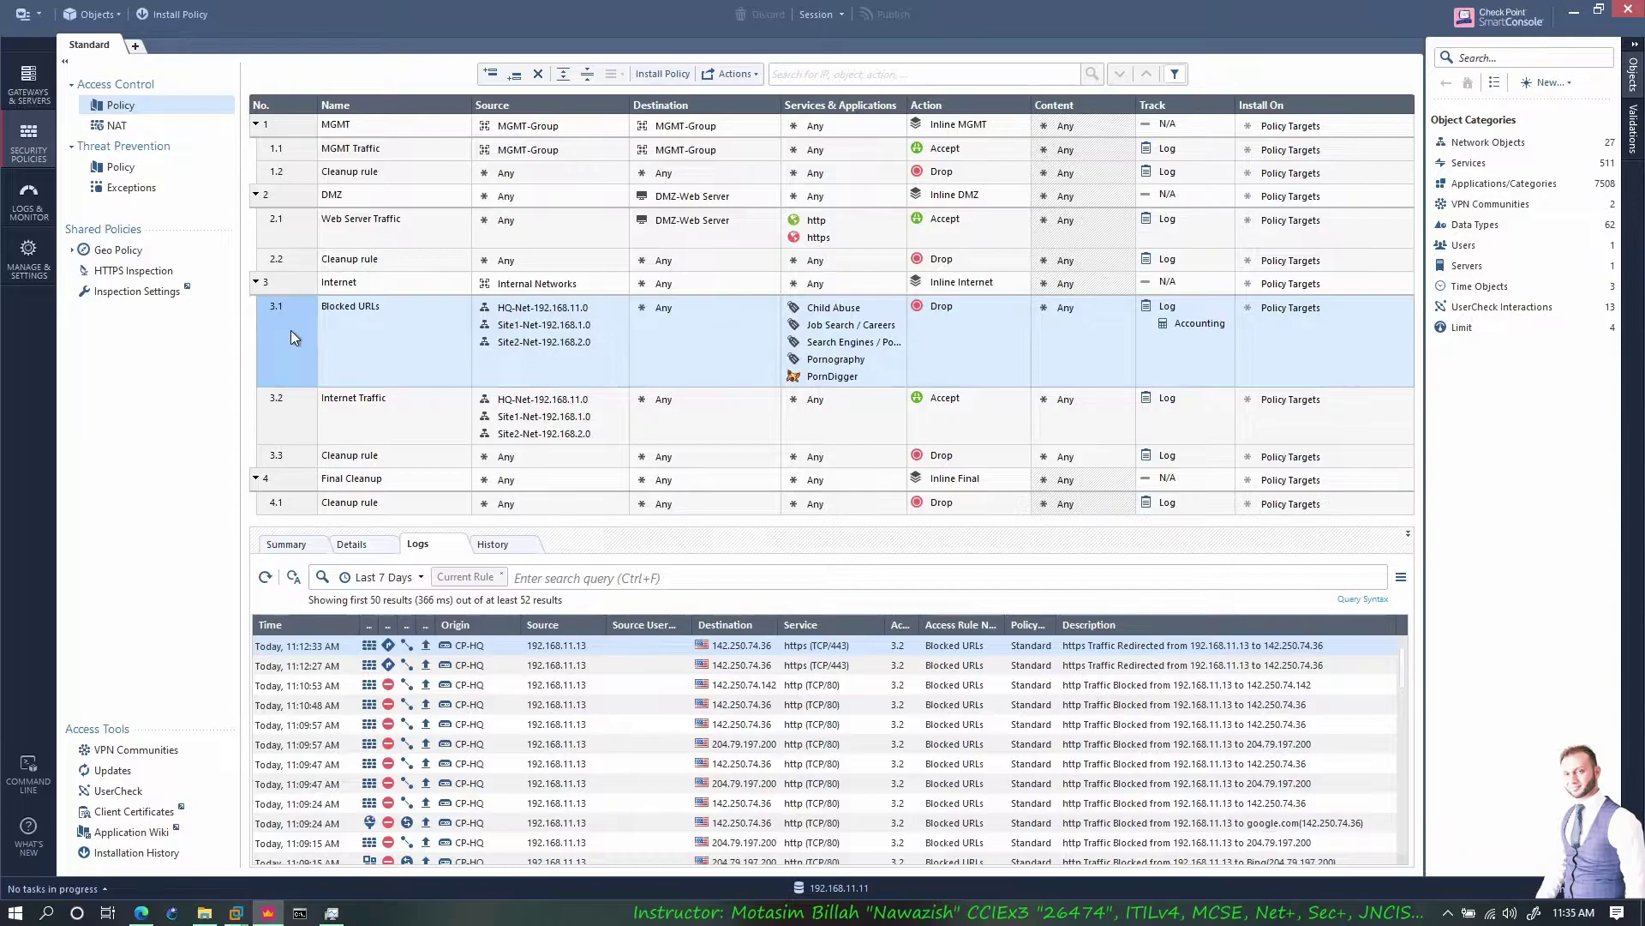
{"action": "right_click", "coordinate": [289, 329]}
Insert a rule named Warn above Blocked URLs with source HQ-Net-192.168.11.0
{"action": "left_click", "coordinate": [428, 344]}
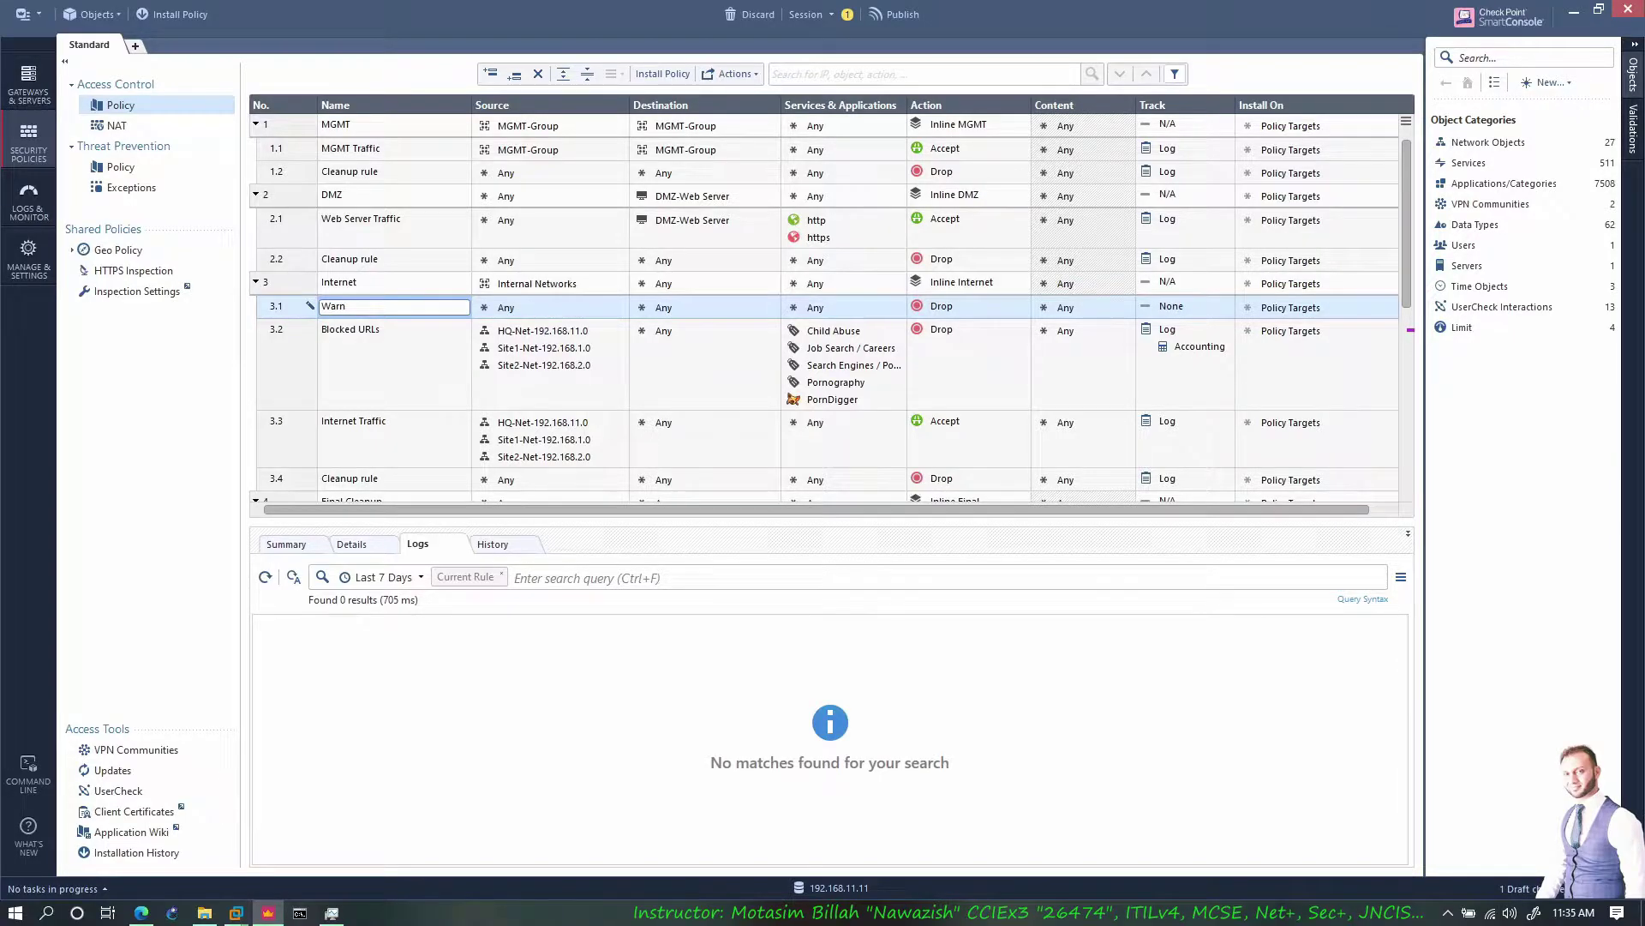
{"action": "left_click", "coordinate": [550, 307]}
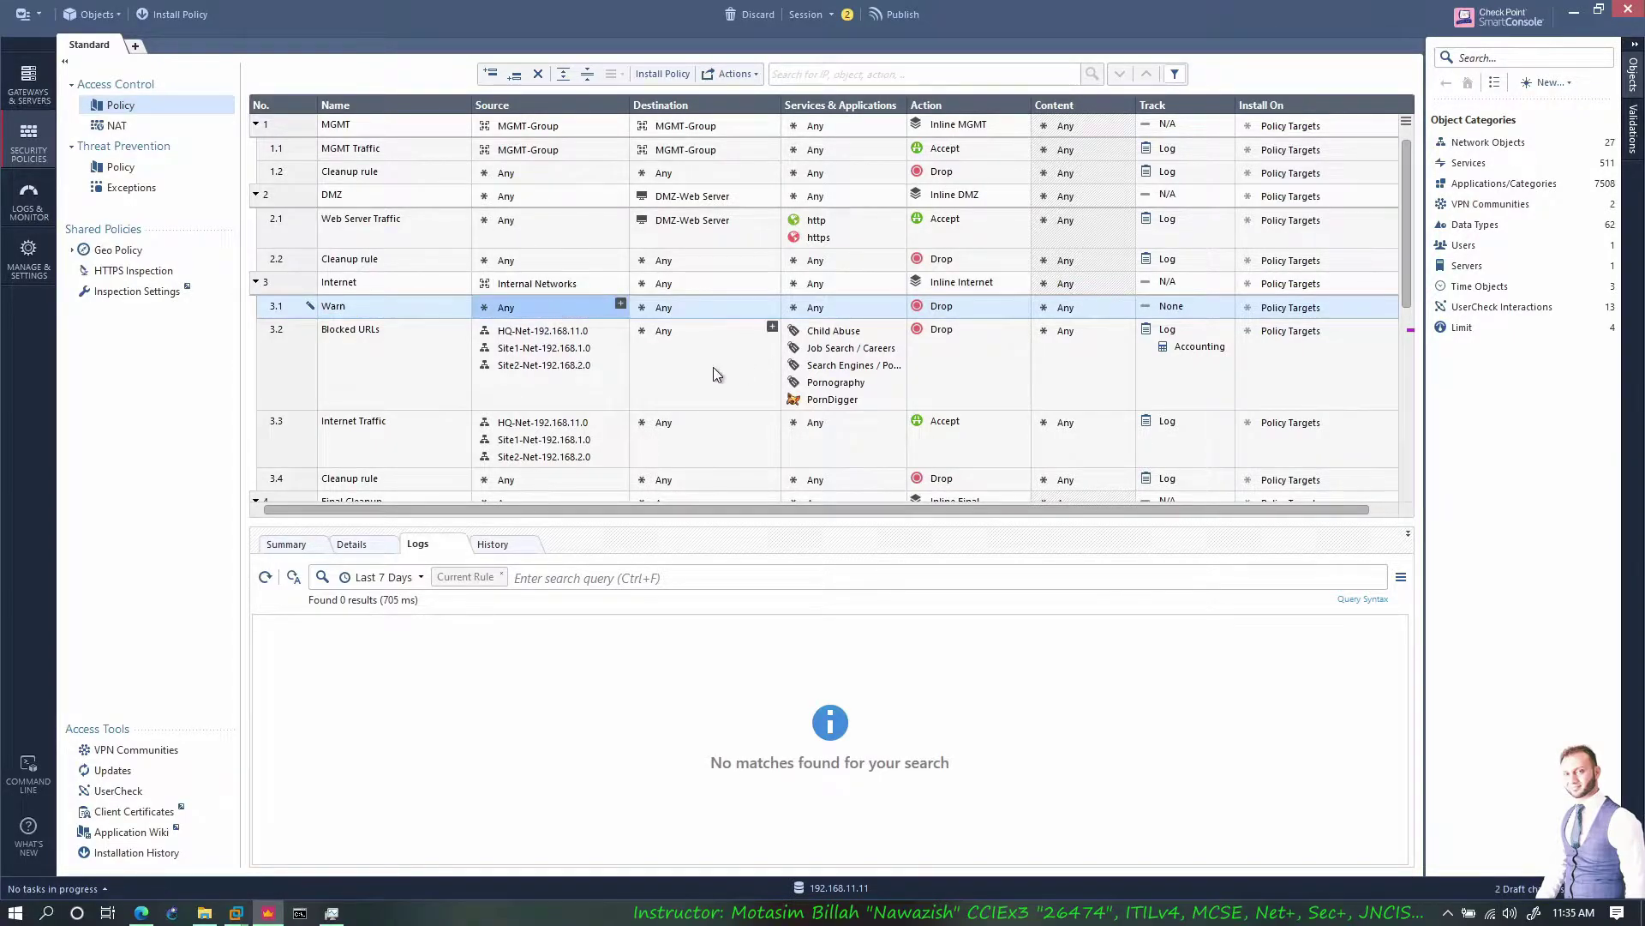
{"action": "left_click", "coordinate": [620, 303]}
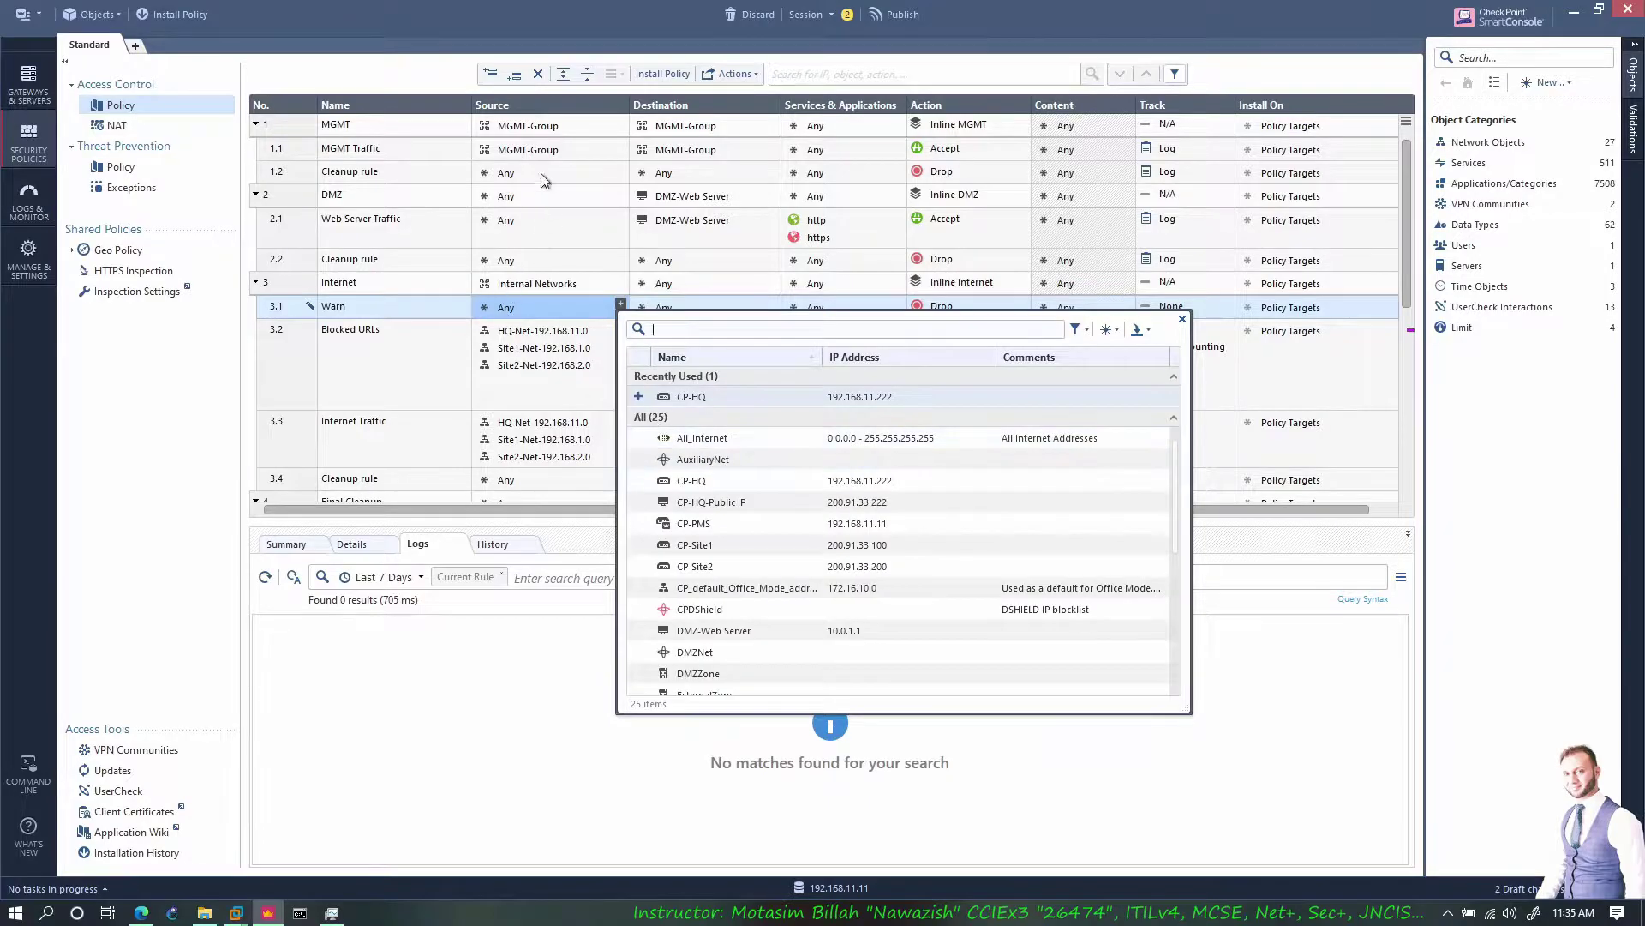
{"action": "left_click", "coordinate": [639, 395]}
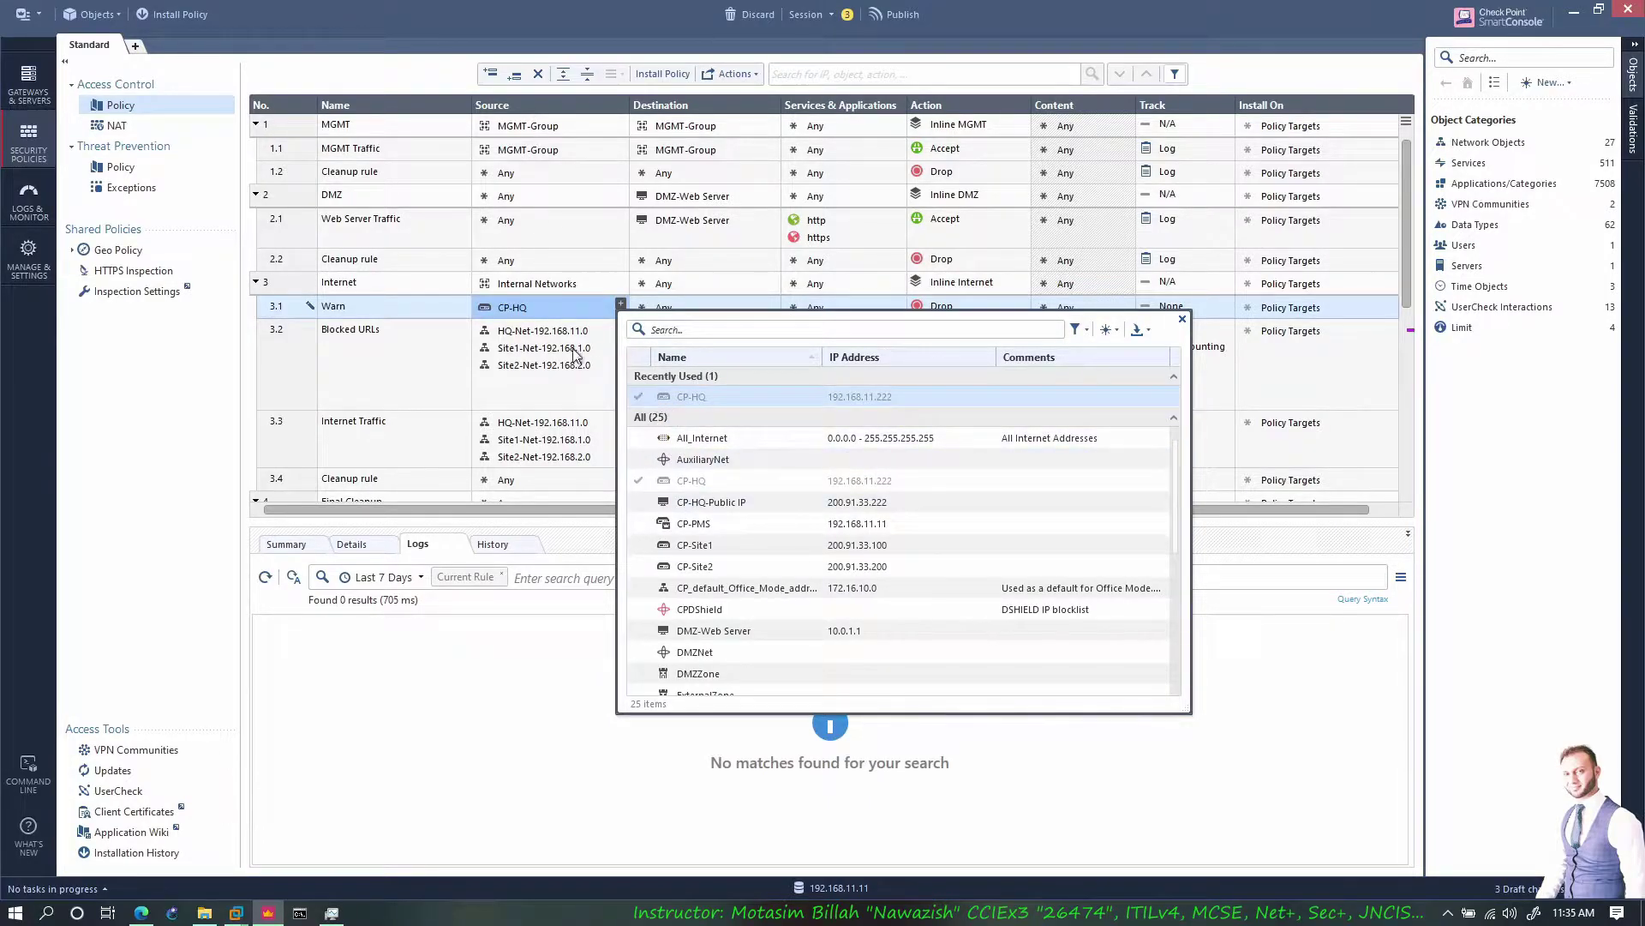
{"action": "left_click", "coordinate": [639, 396]}
{"action": "scroll", "coordinate": [724, 480], "scroll_direction": "down", "scroll_amount": 2}
{"action": "scroll", "coordinate": [724, 480], "scroll_direction": "up", "scroll_amount": 2}
{"action": "scroll", "coordinate": [736, 524], "scroll_direction": "down", "scroll_amount": 1}
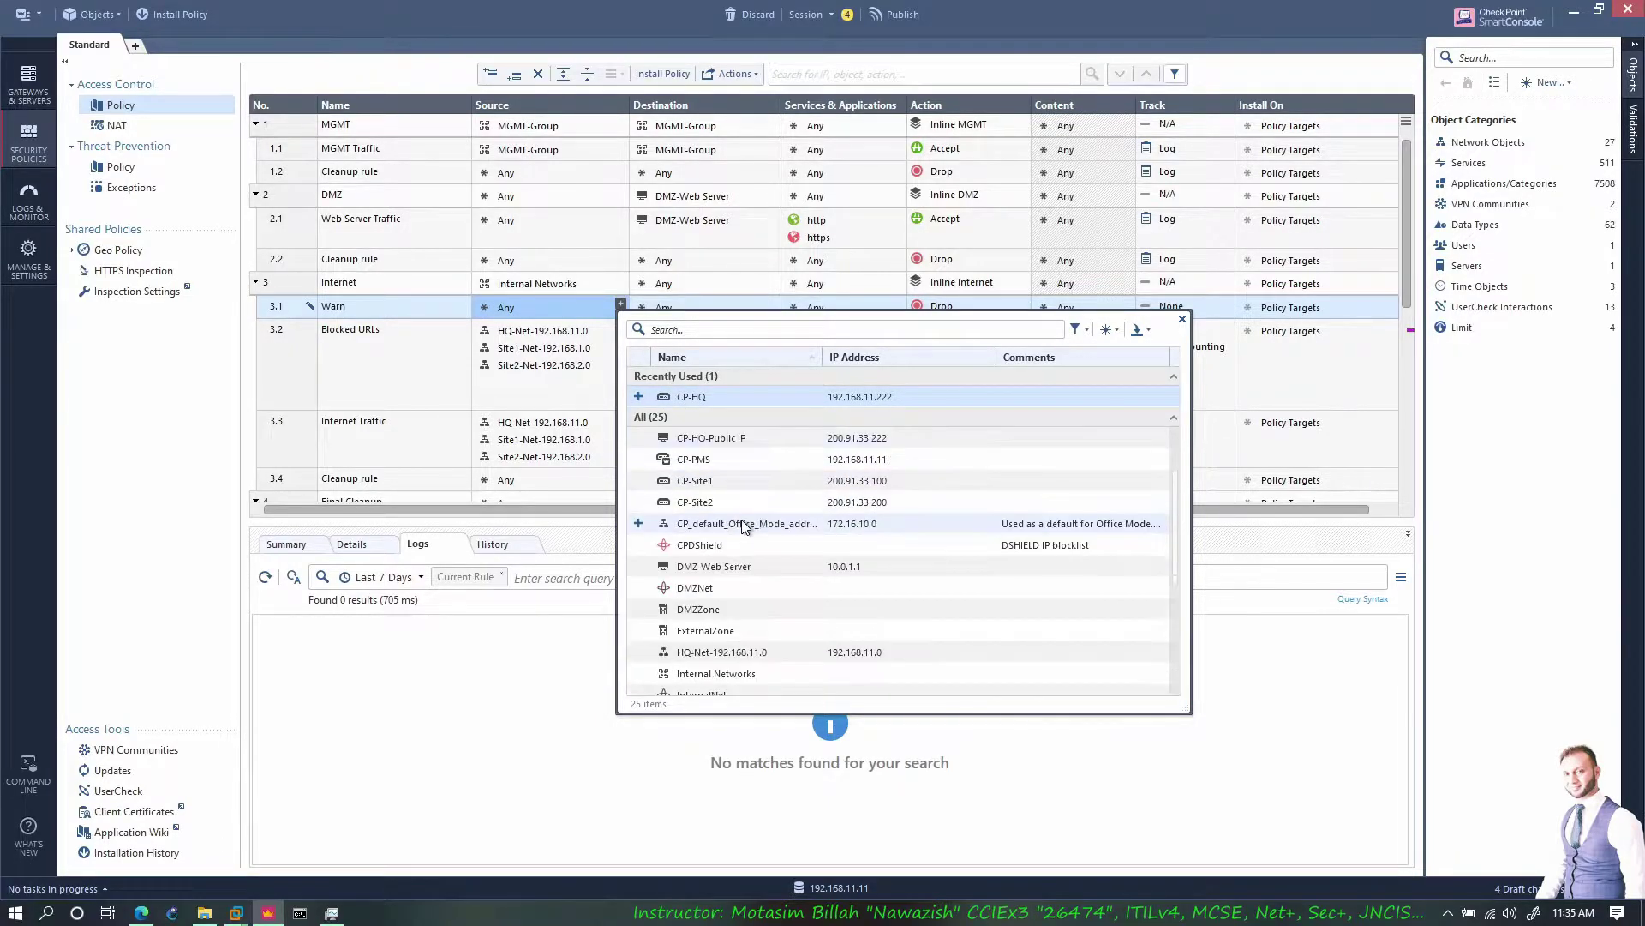
{"action": "scroll", "coordinate": [670, 552], "scroll_direction": "down", "scroll_amount": 3}
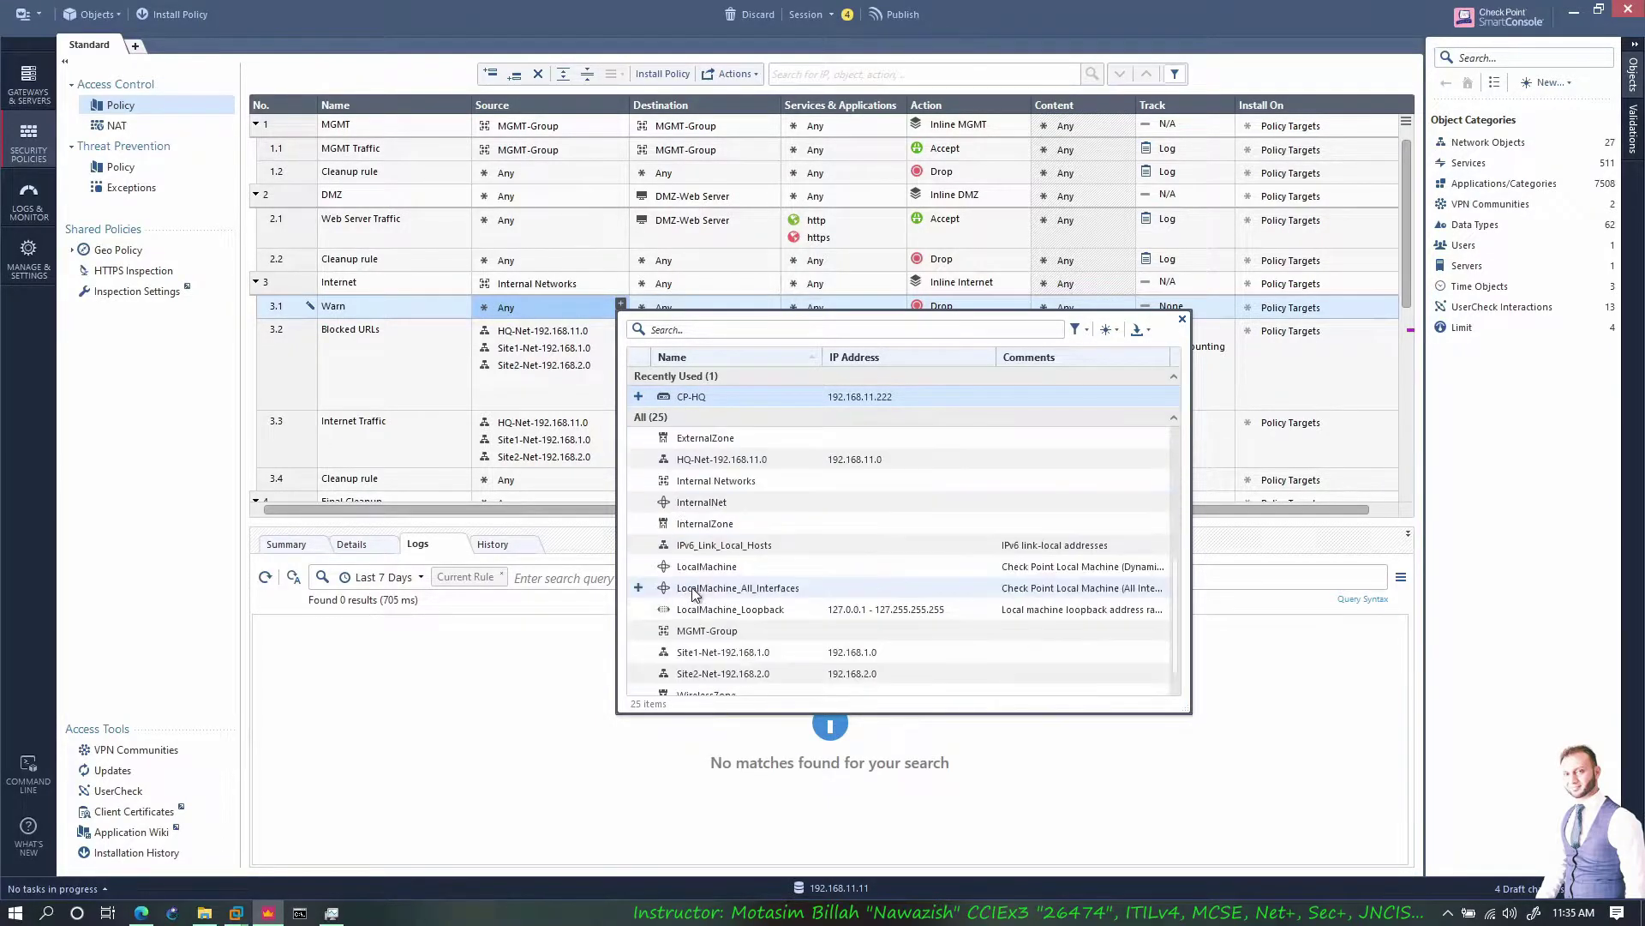
{"action": "left_click", "coordinate": [638, 461]}
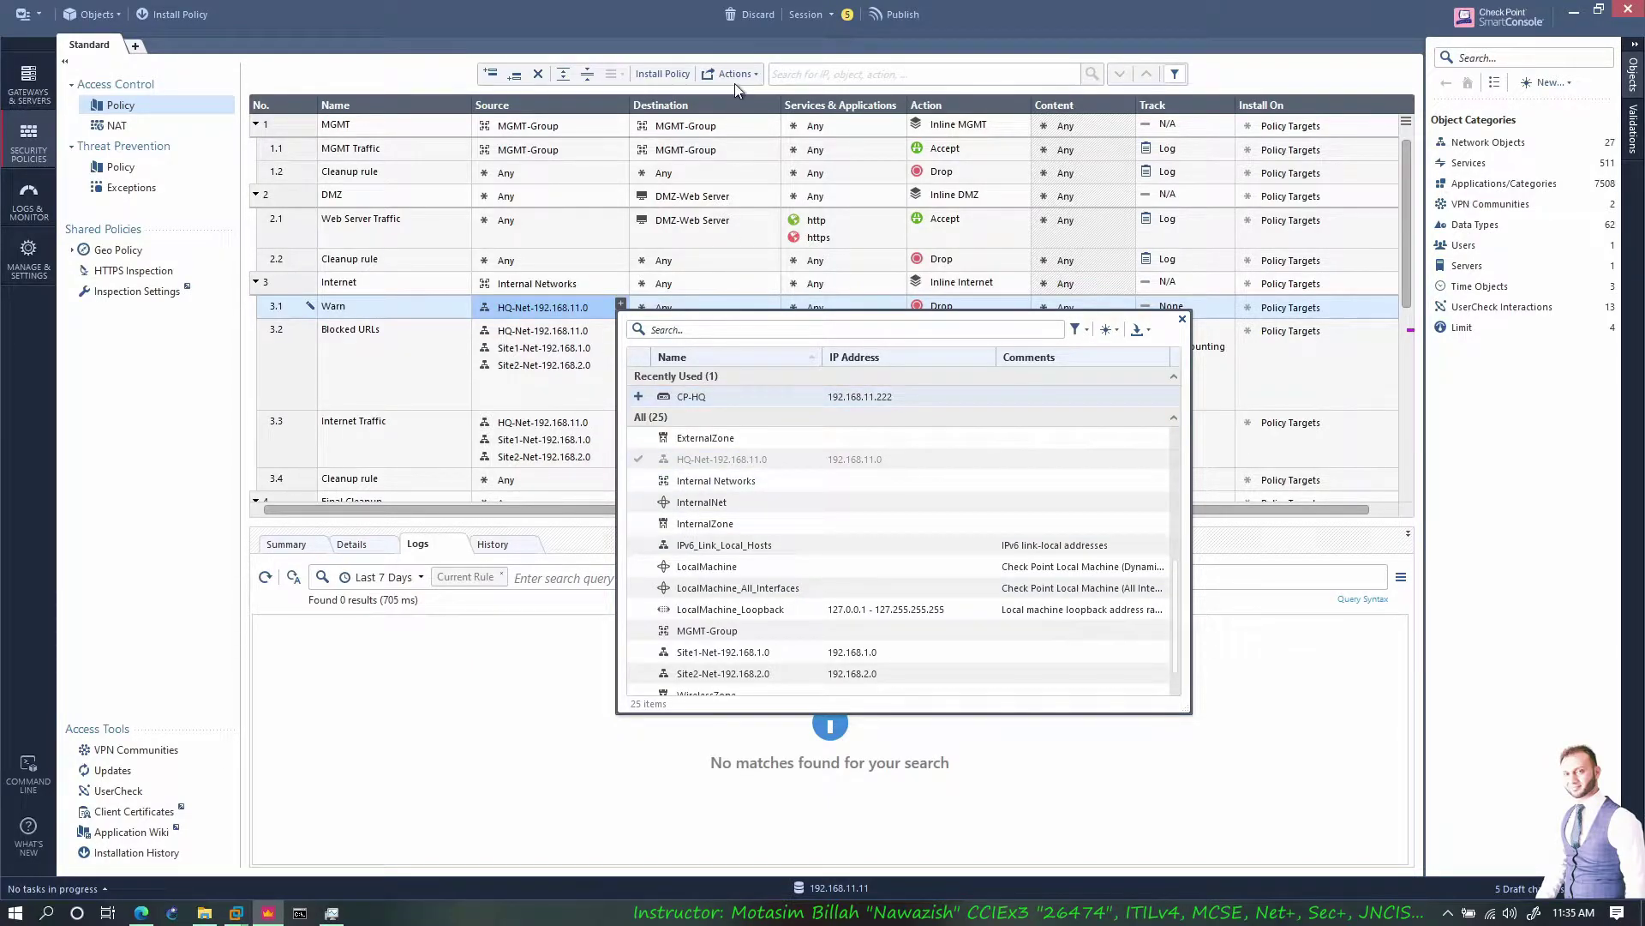
{"action": "left_click", "coordinate": [680, 24]}
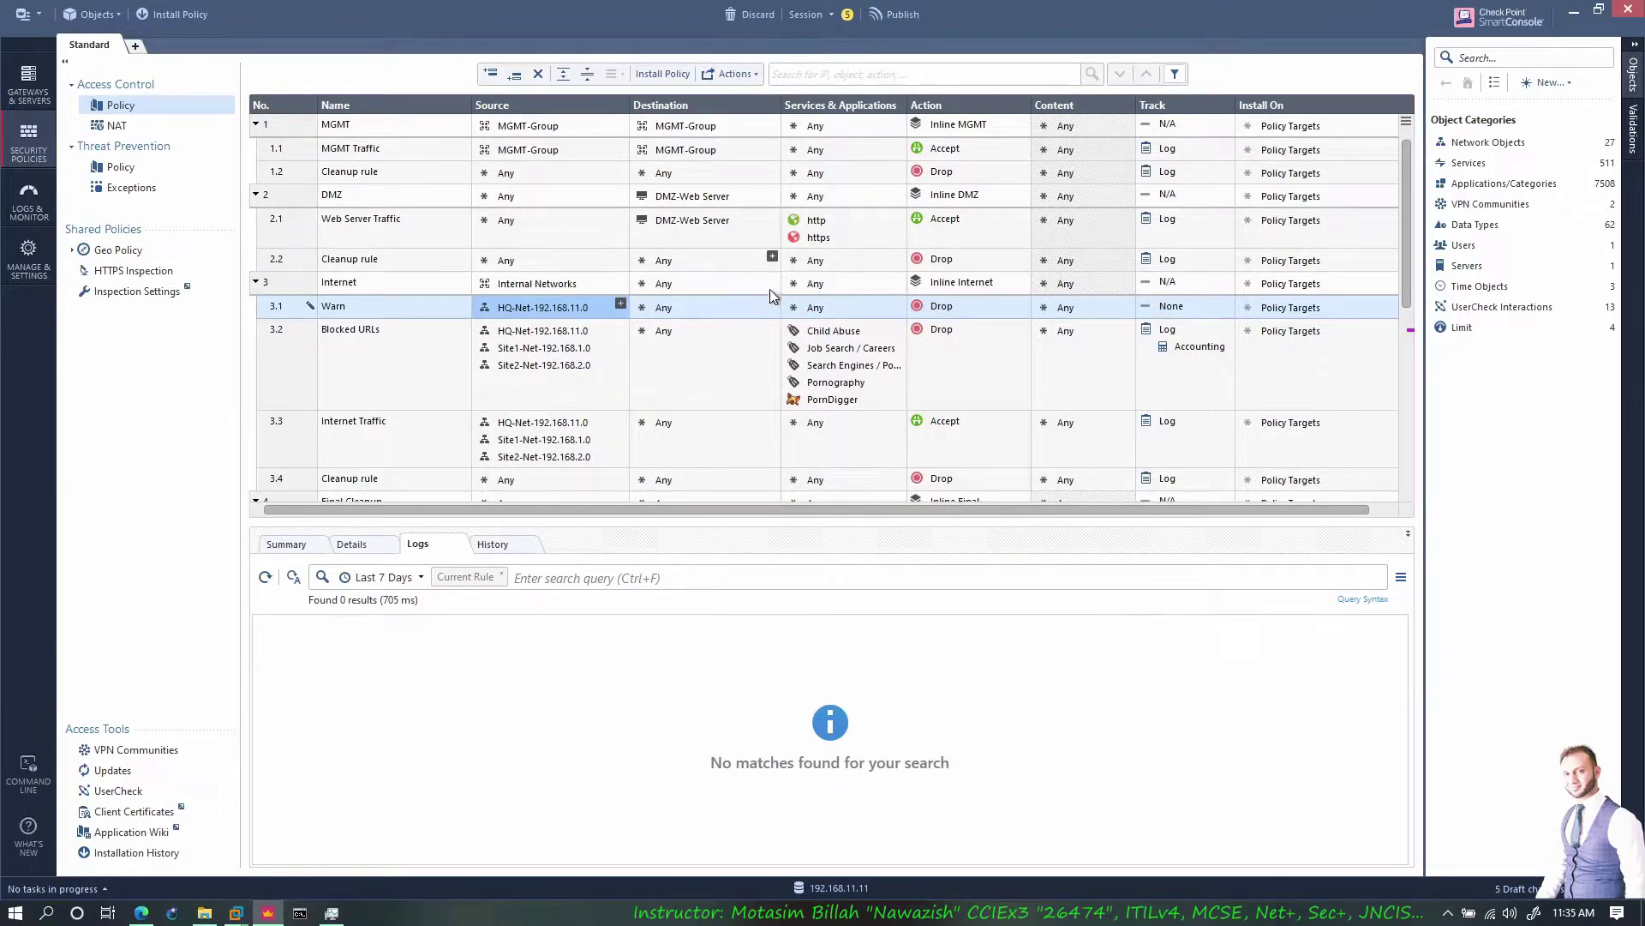
Add Amazon and Hyper For YouTube to the Warn rule's services and applications
{"action": "left_click", "coordinate": [836, 306]}
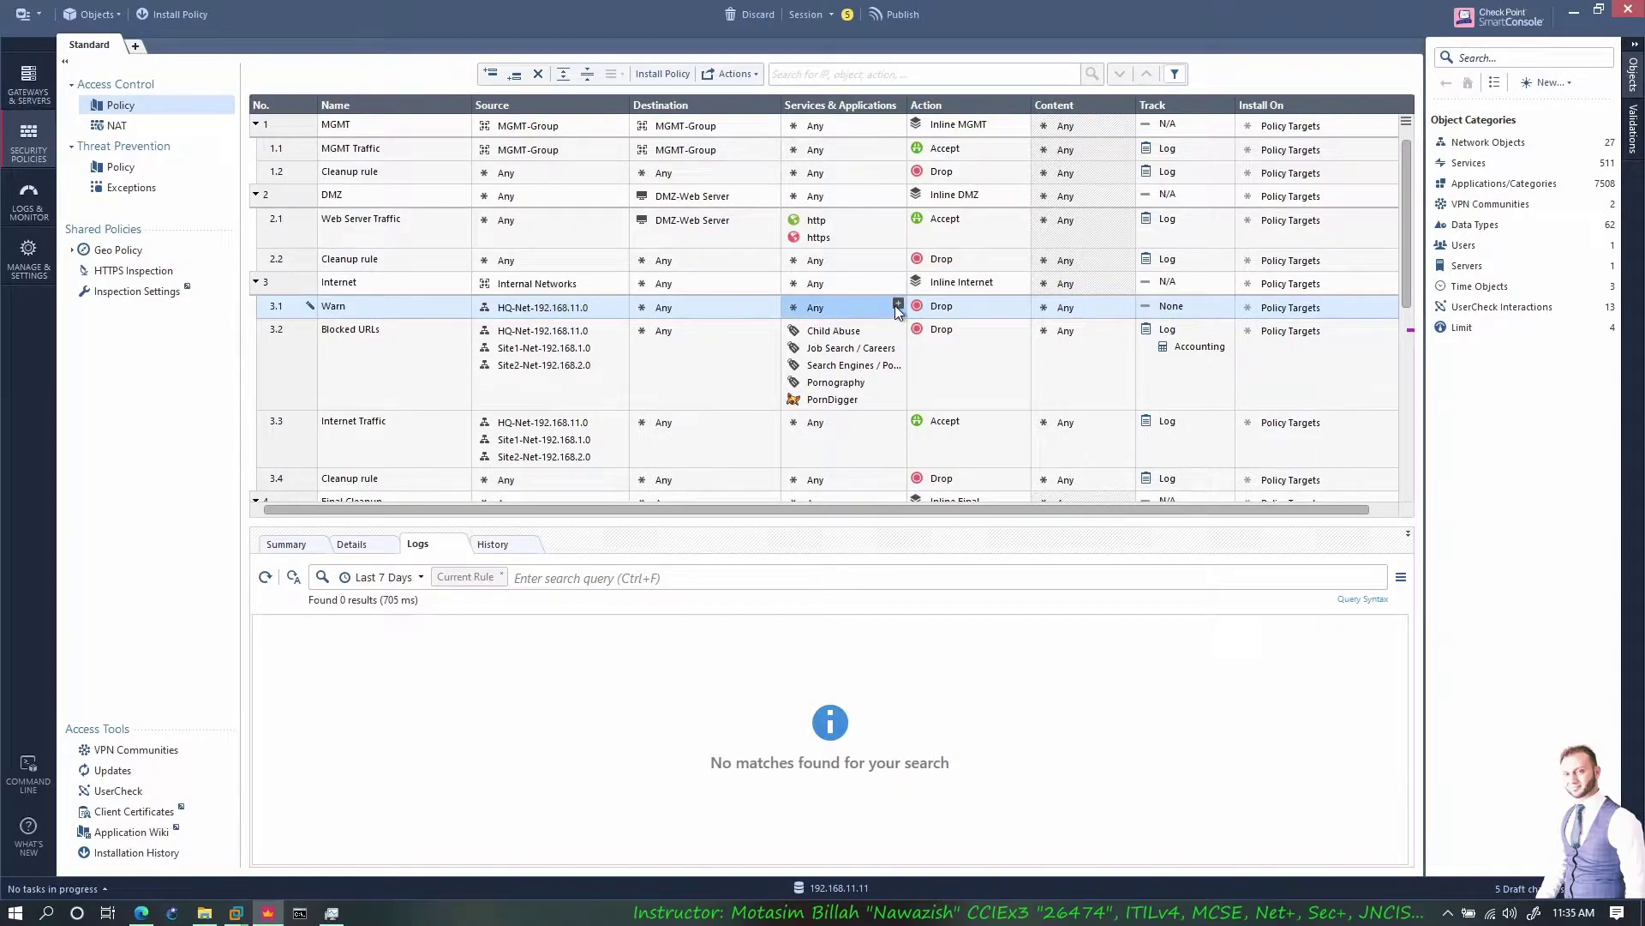
{"action": "left_click", "coordinate": [898, 303]}
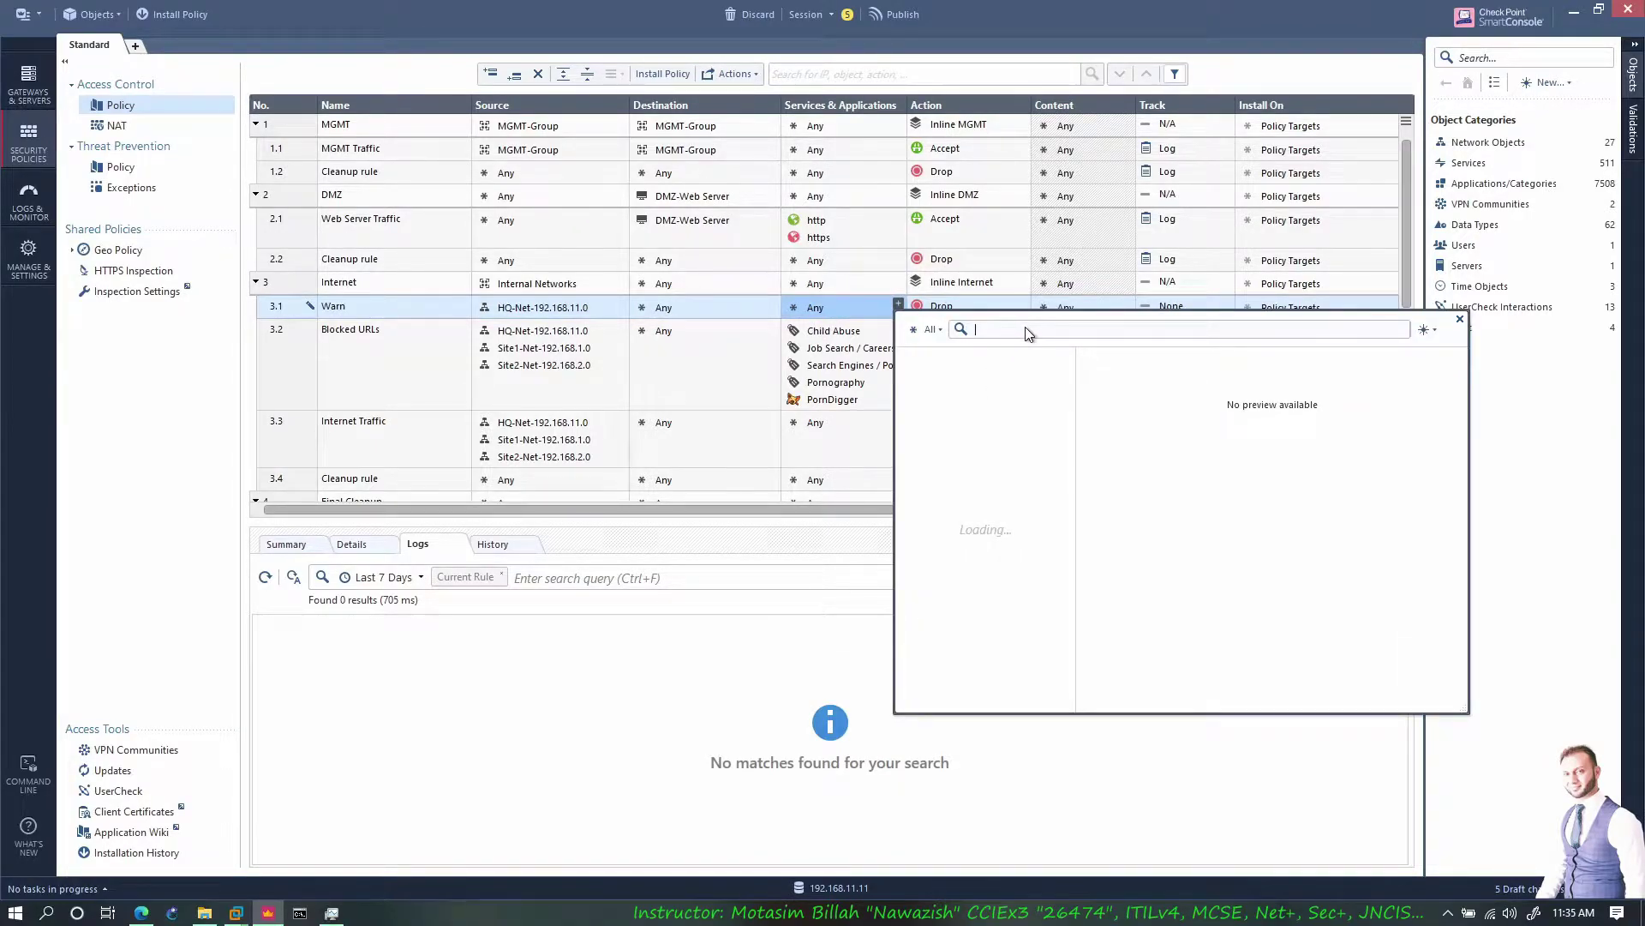
{"action": "type", "text": "amazon"}
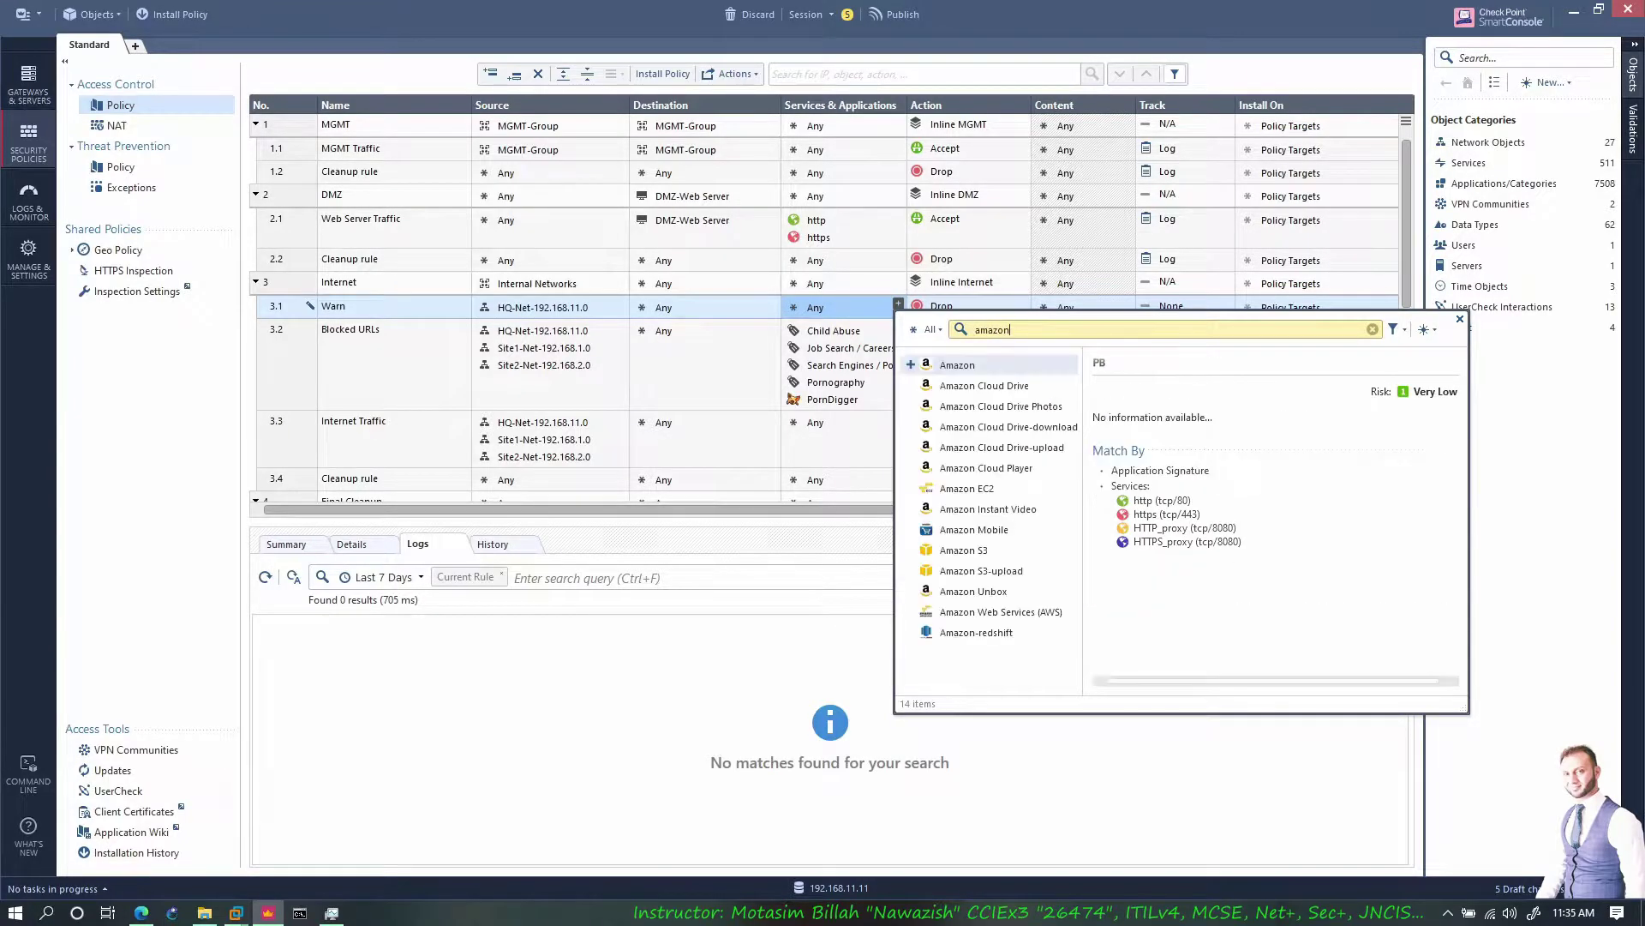
{"action": "left_click", "coordinate": [911, 367]}
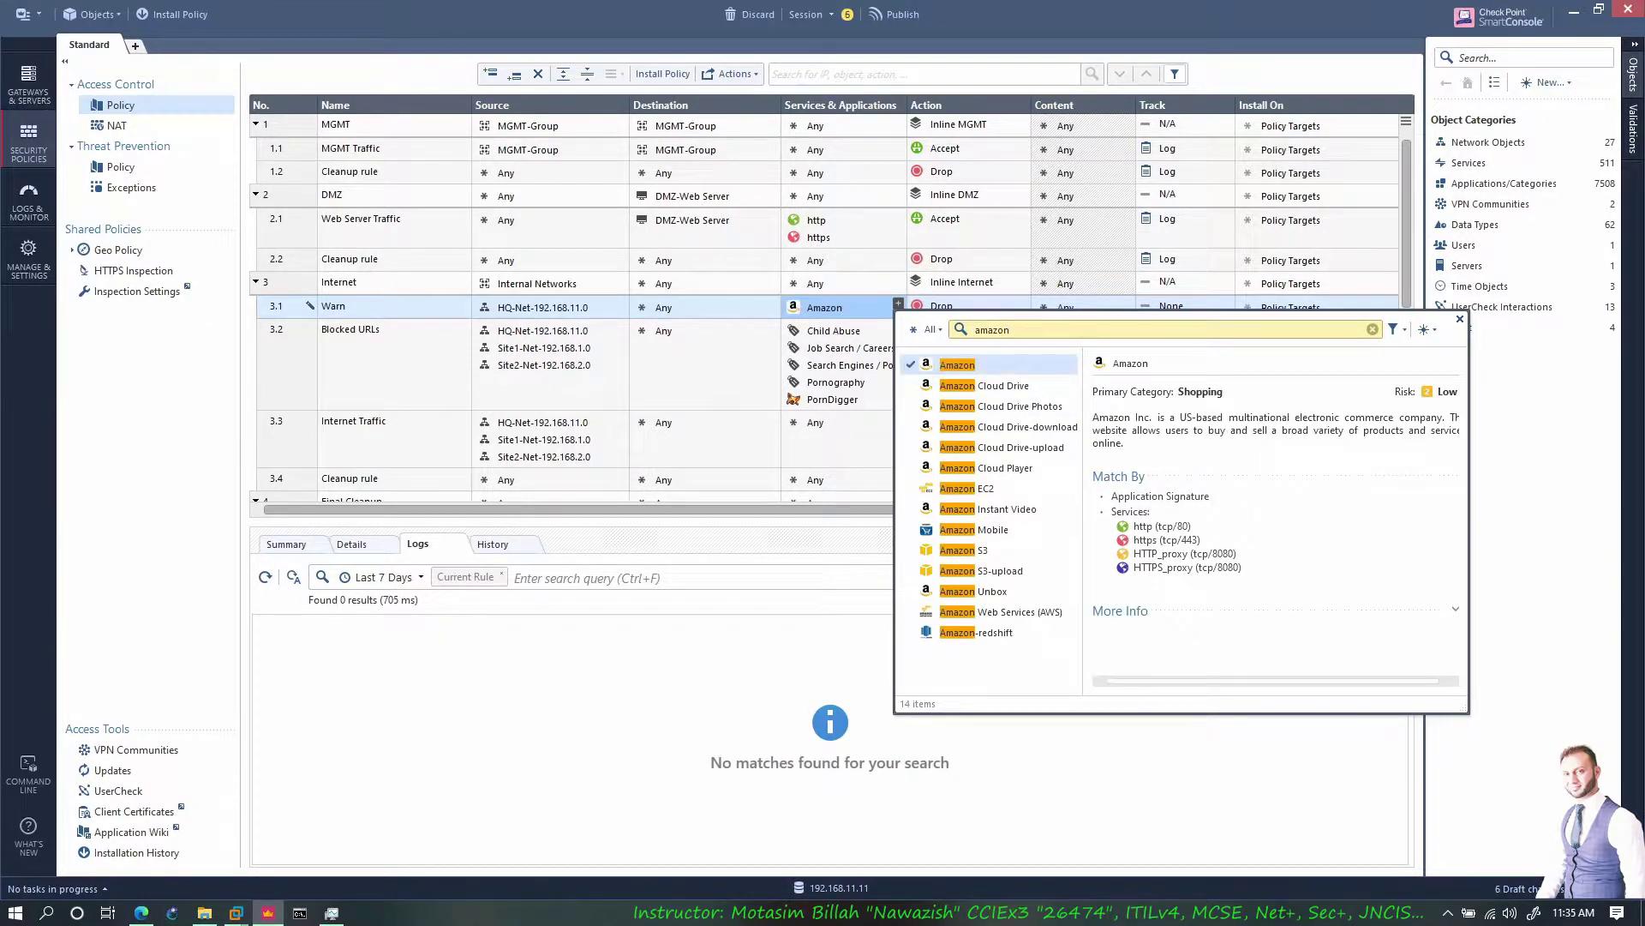
{"action": "type", "text": "youtube"}
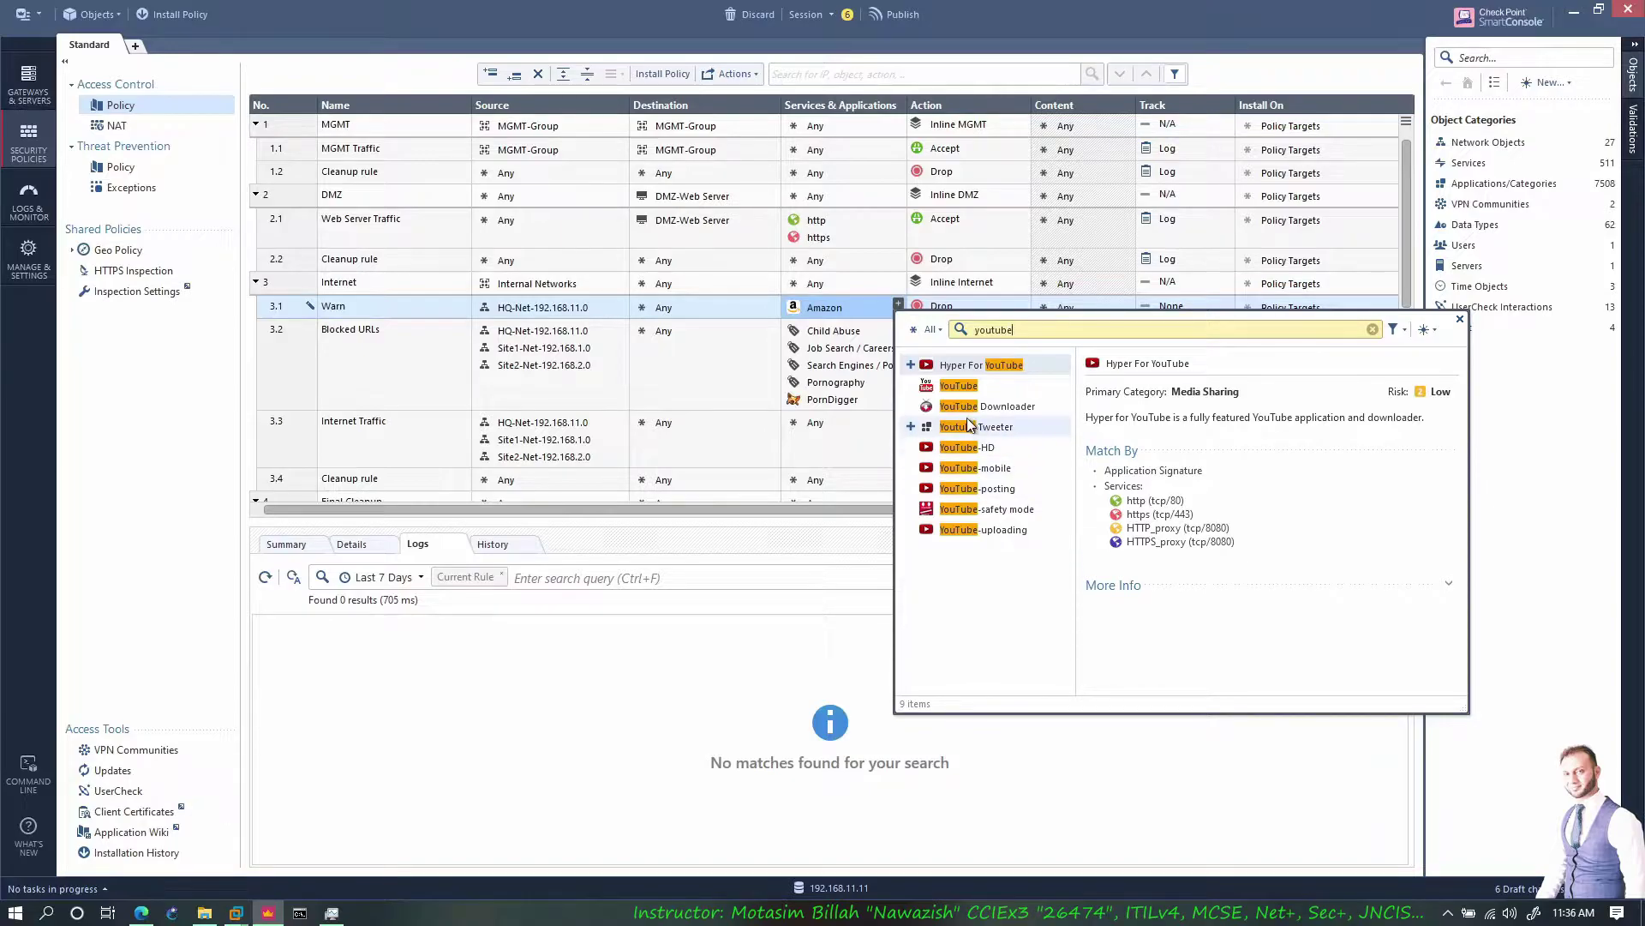
{"action": "left_click", "coordinate": [911, 364]}
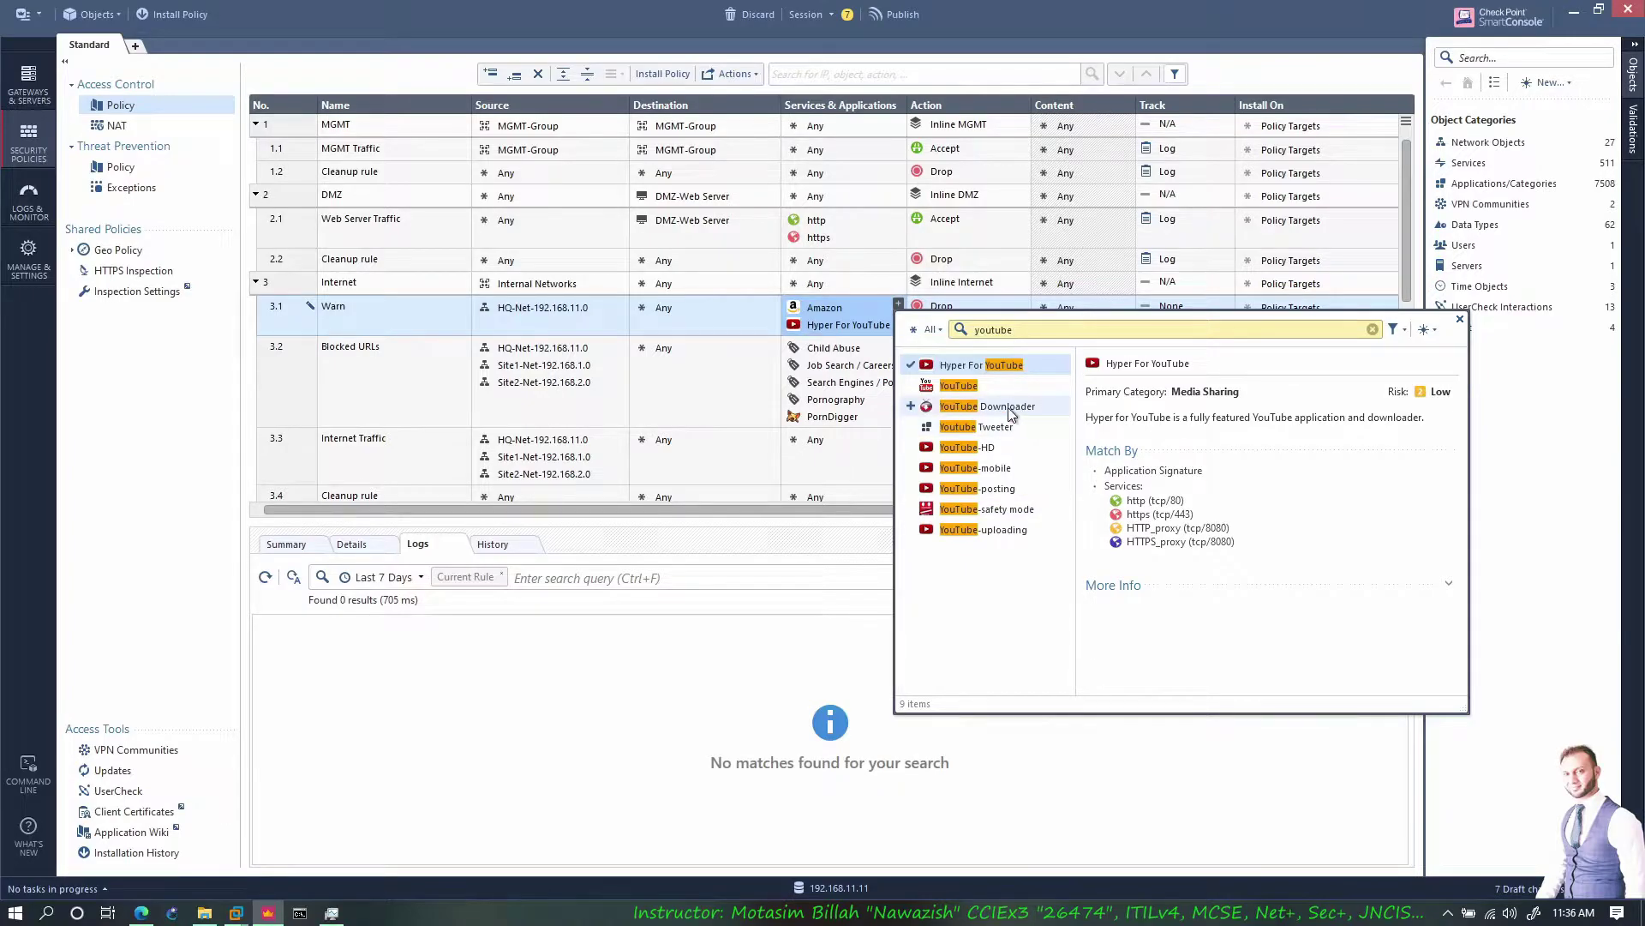
Add Facebook and Twitter to the Warn rule's applications
{"action": "double_click", "coordinate": [972, 332]}
{"action": "type", "text": "fa"}
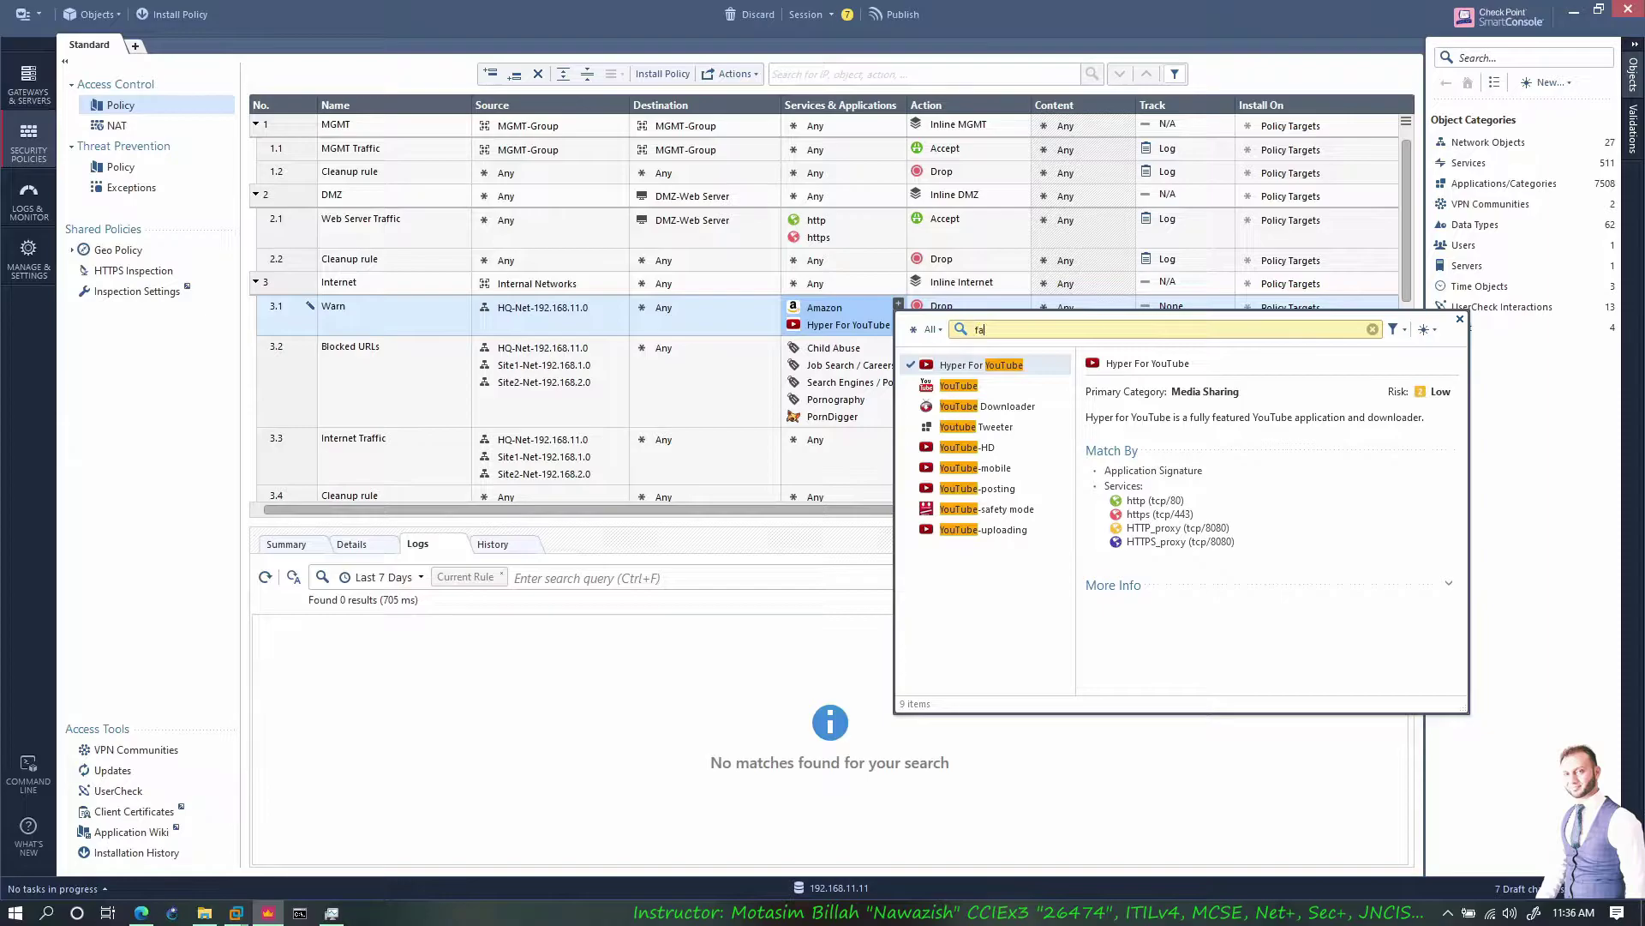
{"action": "type", "text": "cebook"}
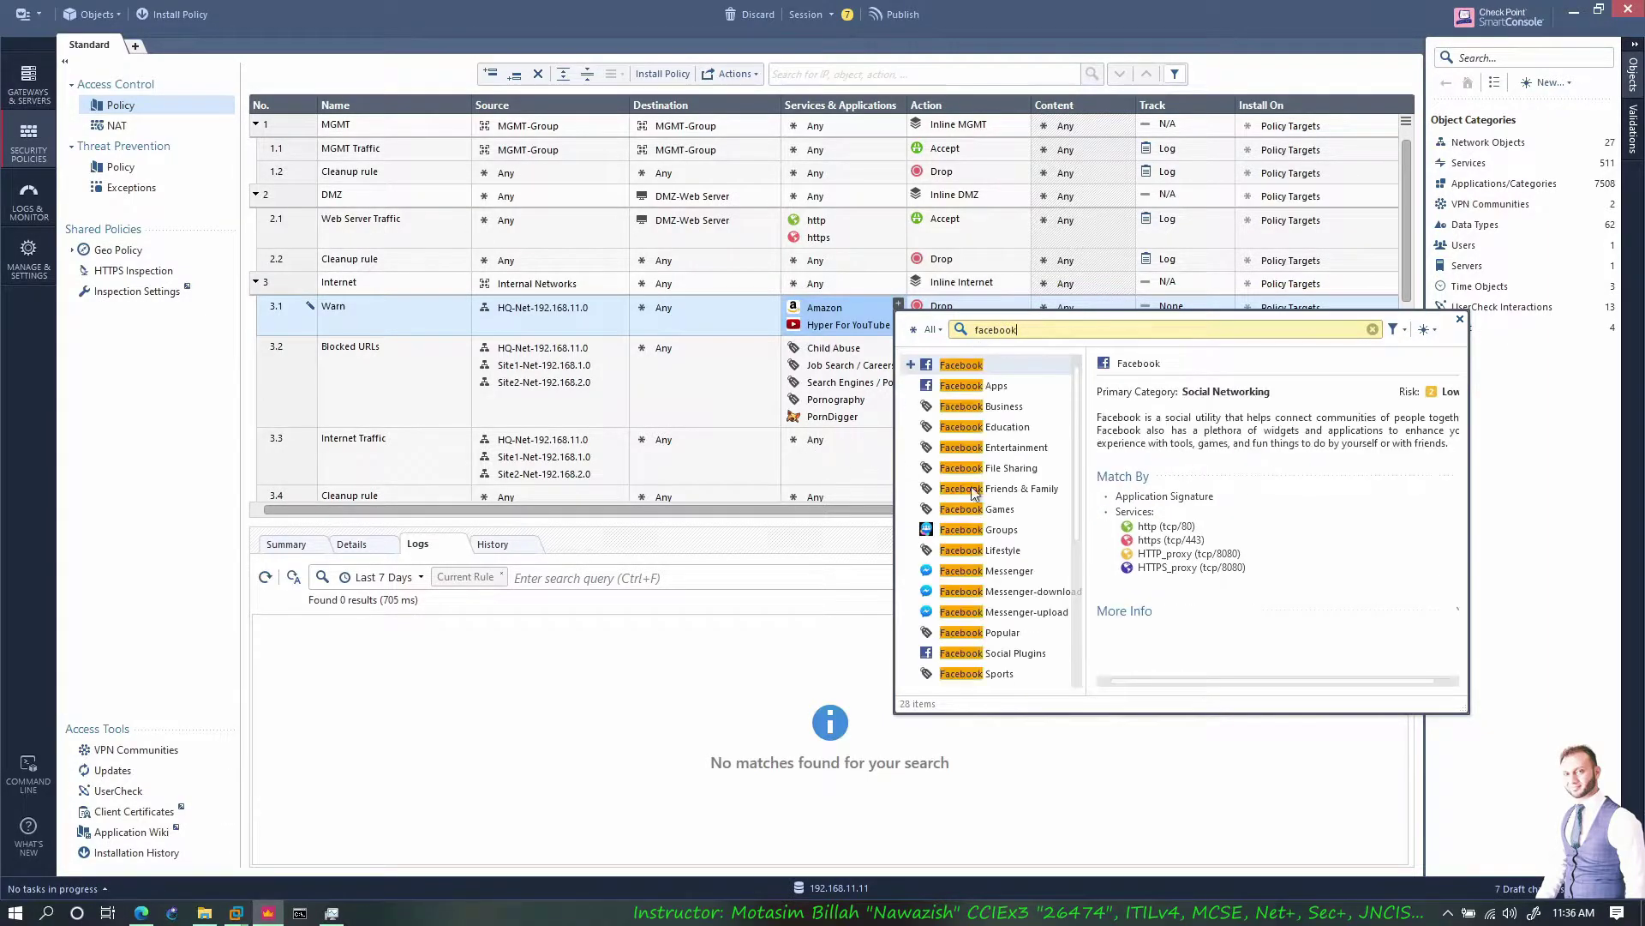
{"action": "scroll", "coordinate": [1011, 591], "scroll_direction": "down", "scroll_amount": 4}
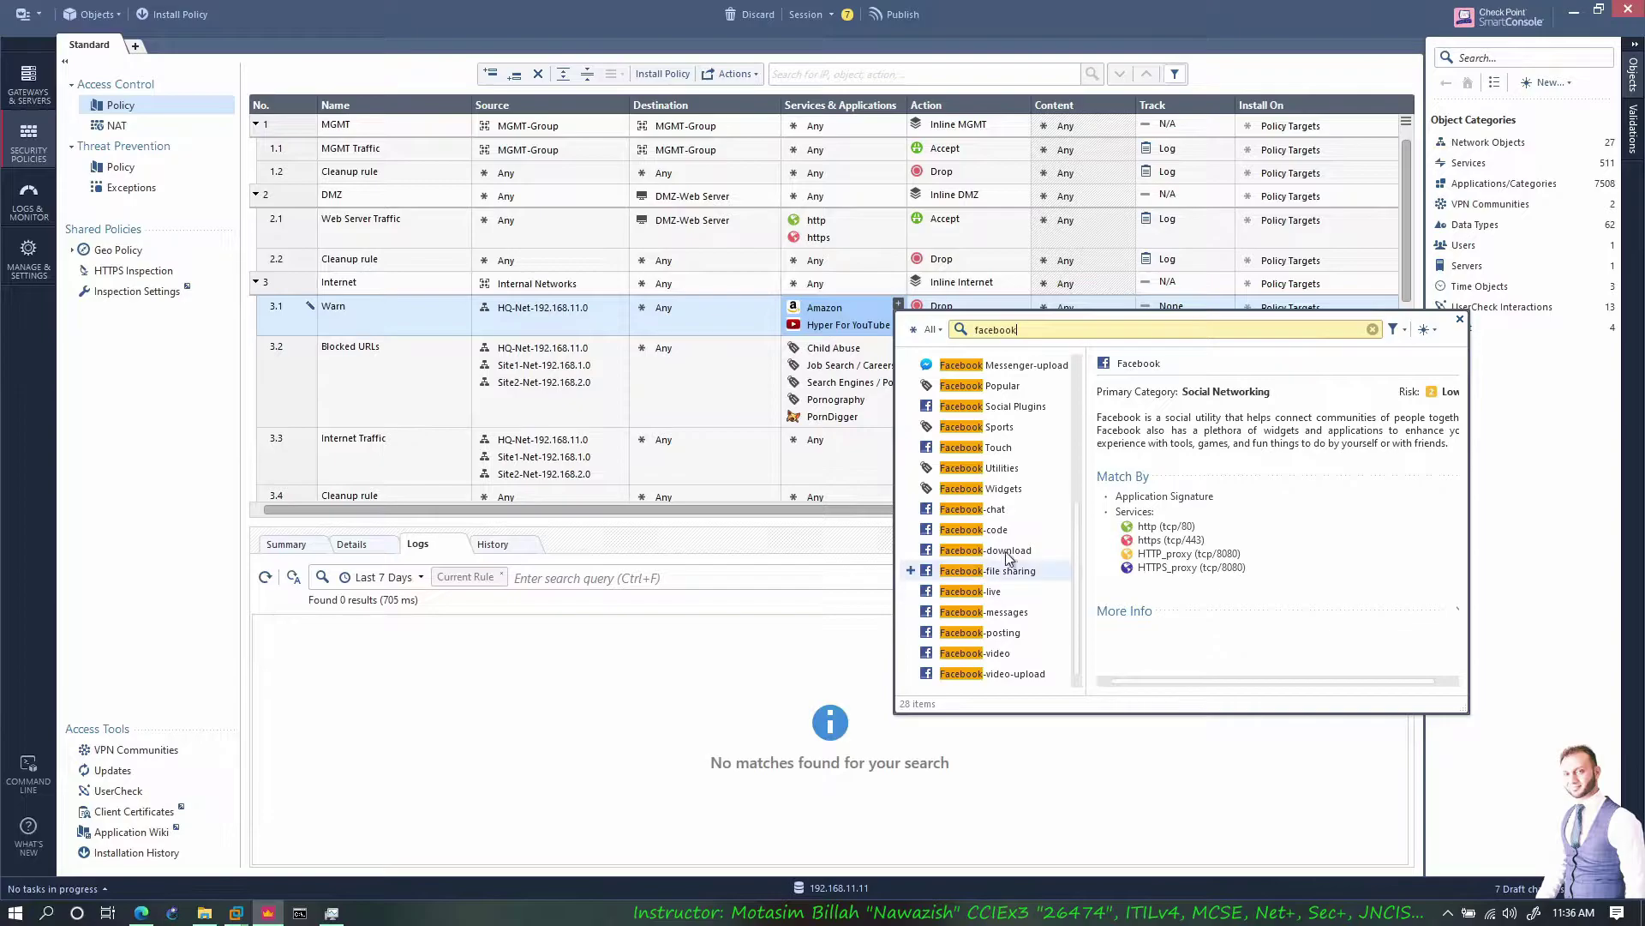
{"action": "scroll", "coordinate": [1001, 500], "scroll_direction": "up", "scroll_amount": 4}
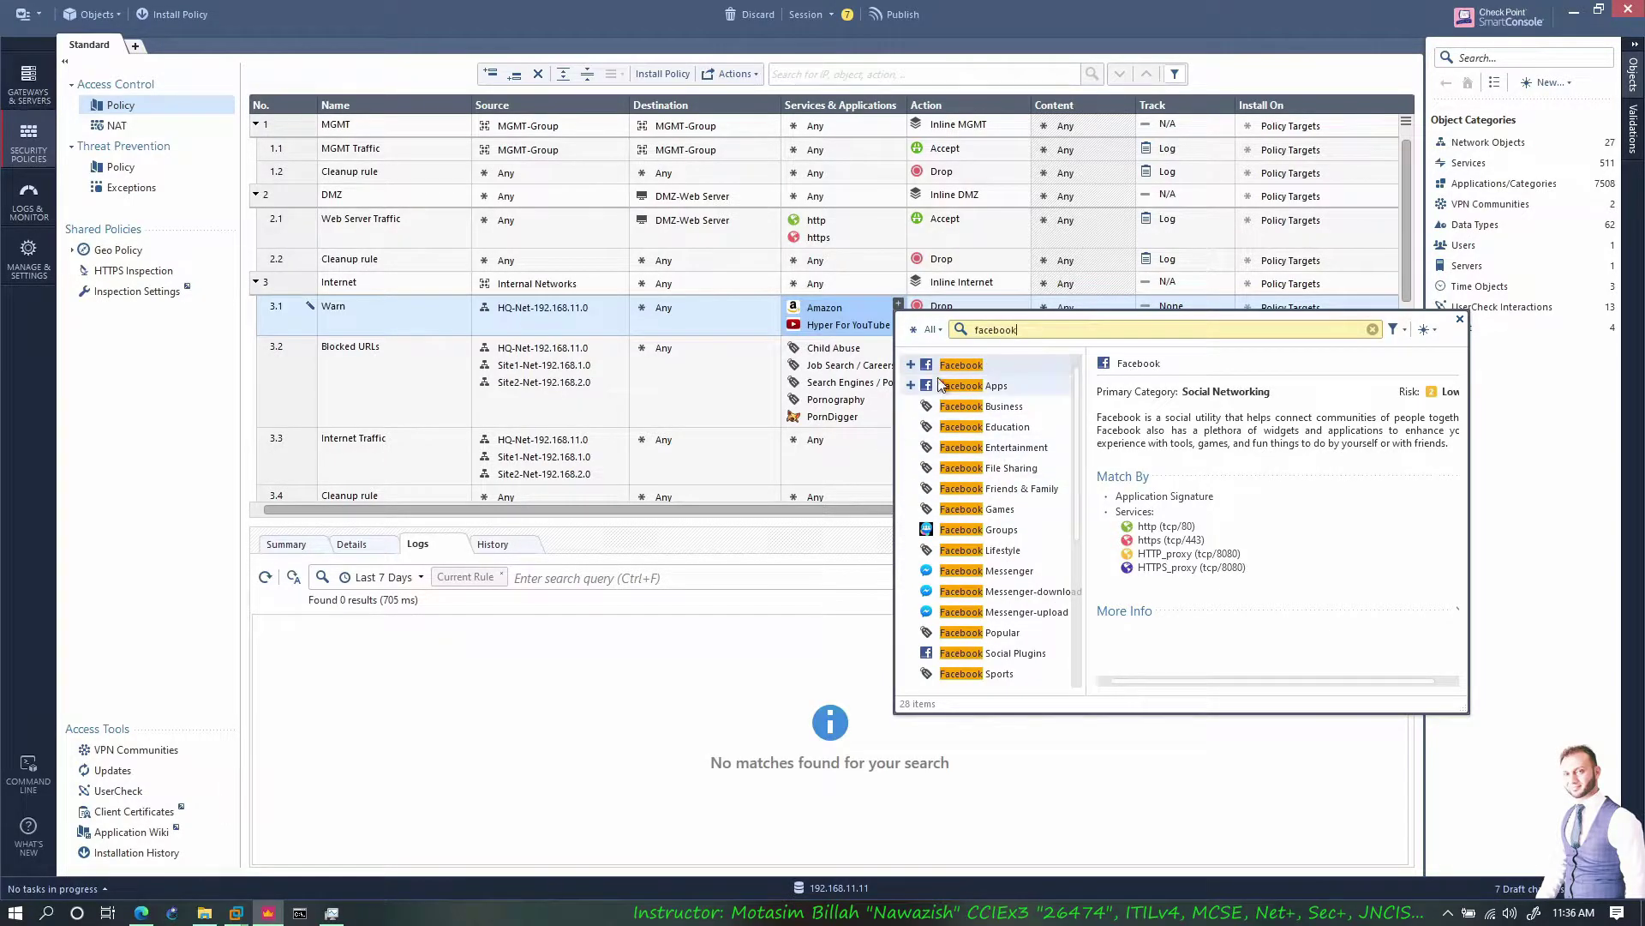
{"action": "left_click", "coordinate": [910, 366]}
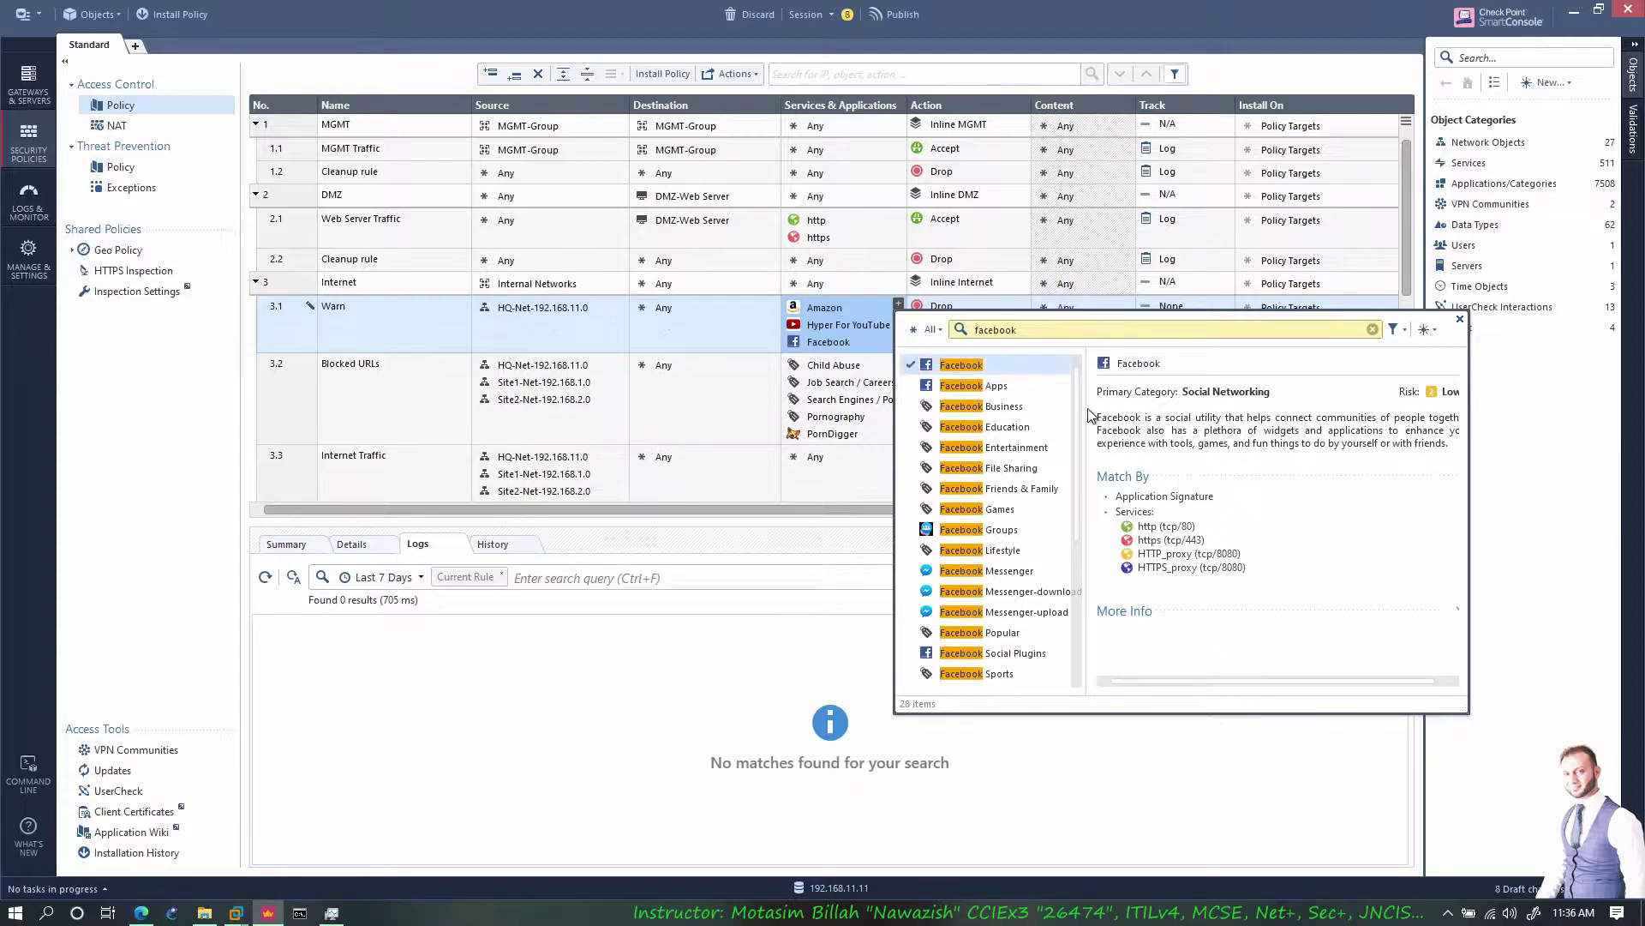
{"action": "key", "text": "ctrl+a"}
{"action": "type", "text": "twitter"}
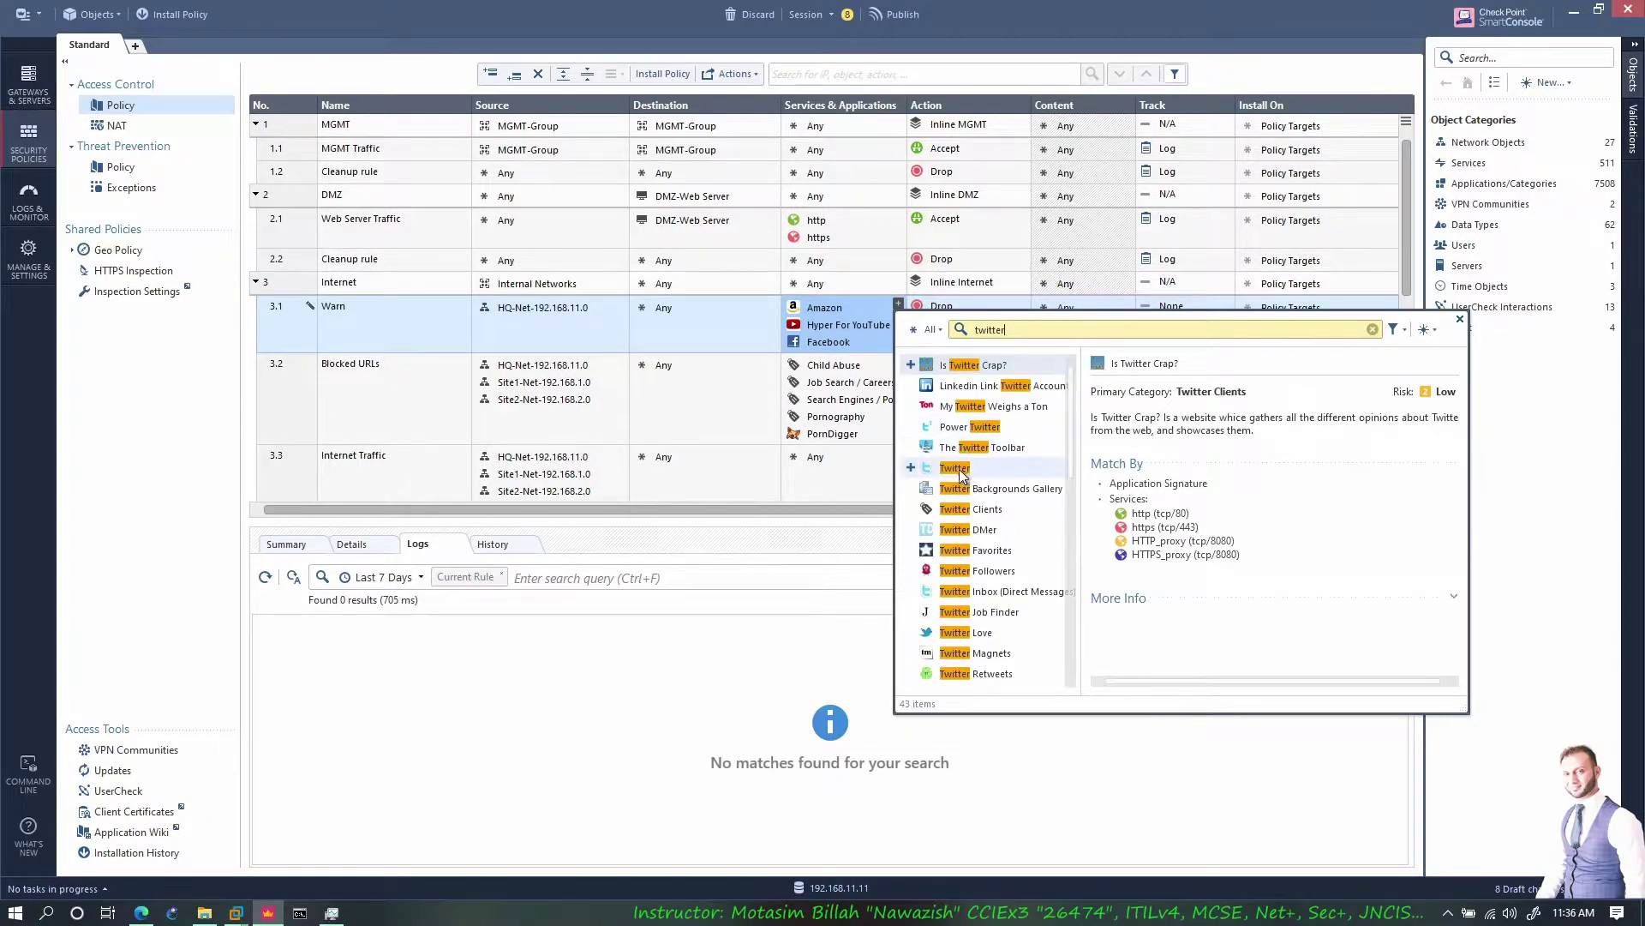
{"action": "scroll", "coordinate": [943, 445], "scroll_direction": "down", "scroll_amount": 2}
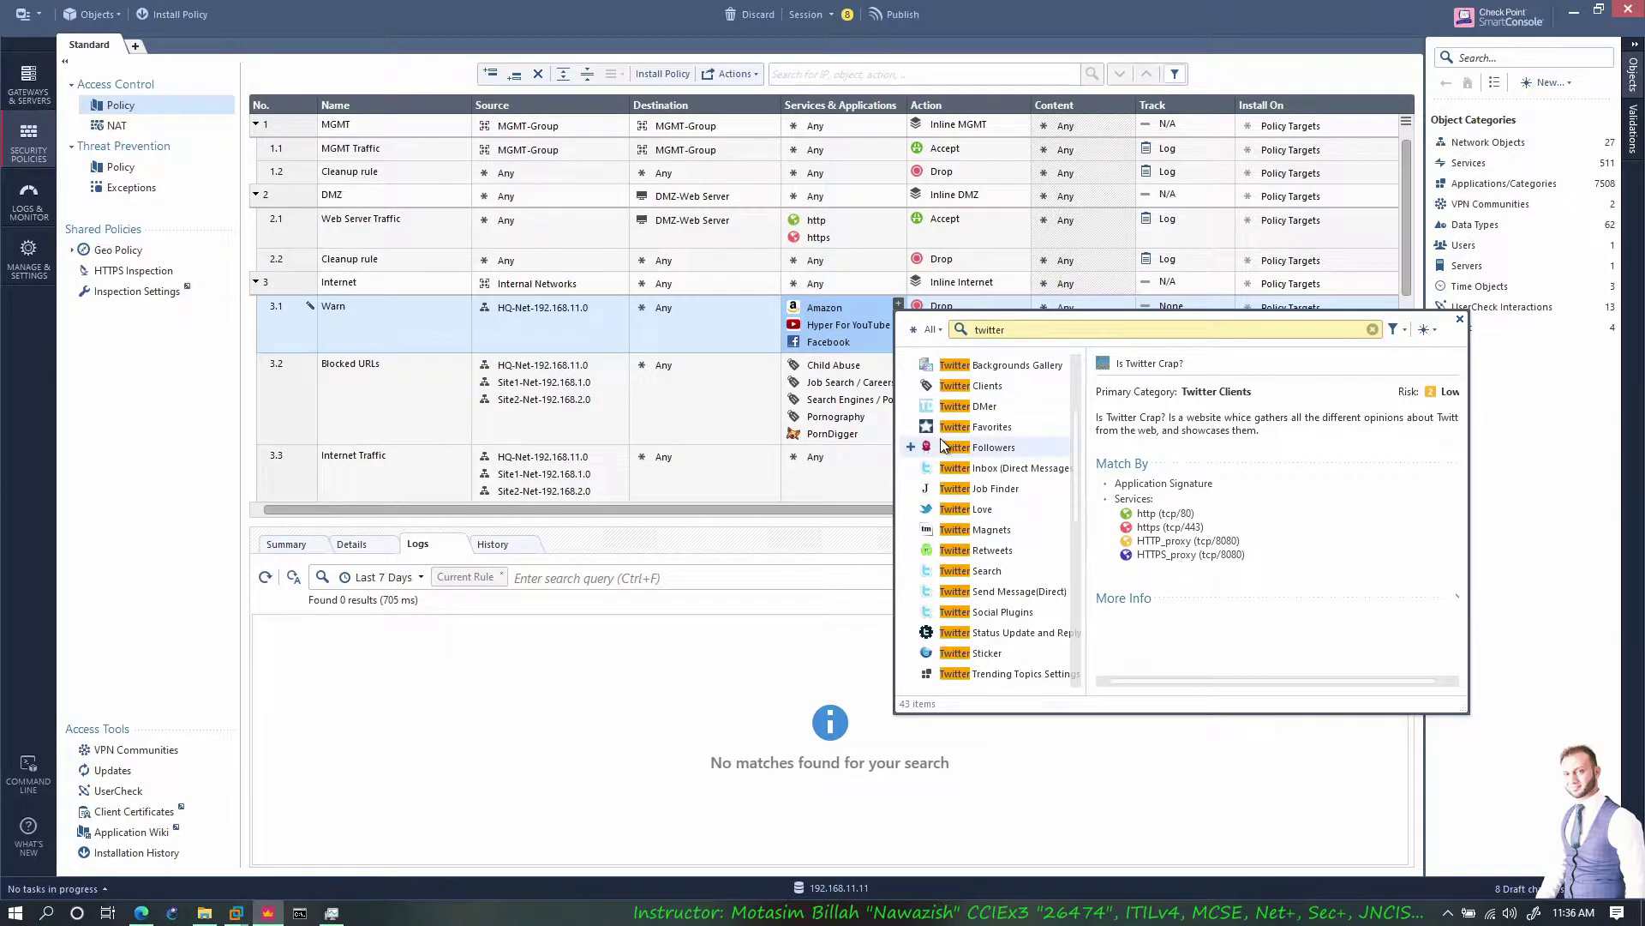
{"action": "scroll", "coordinate": [983, 514], "scroll_direction": "up", "scroll_amount": 1}
{"action": "scroll", "coordinate": [982, 514], "scroll_direction": "down", "scroll_amount": 5}
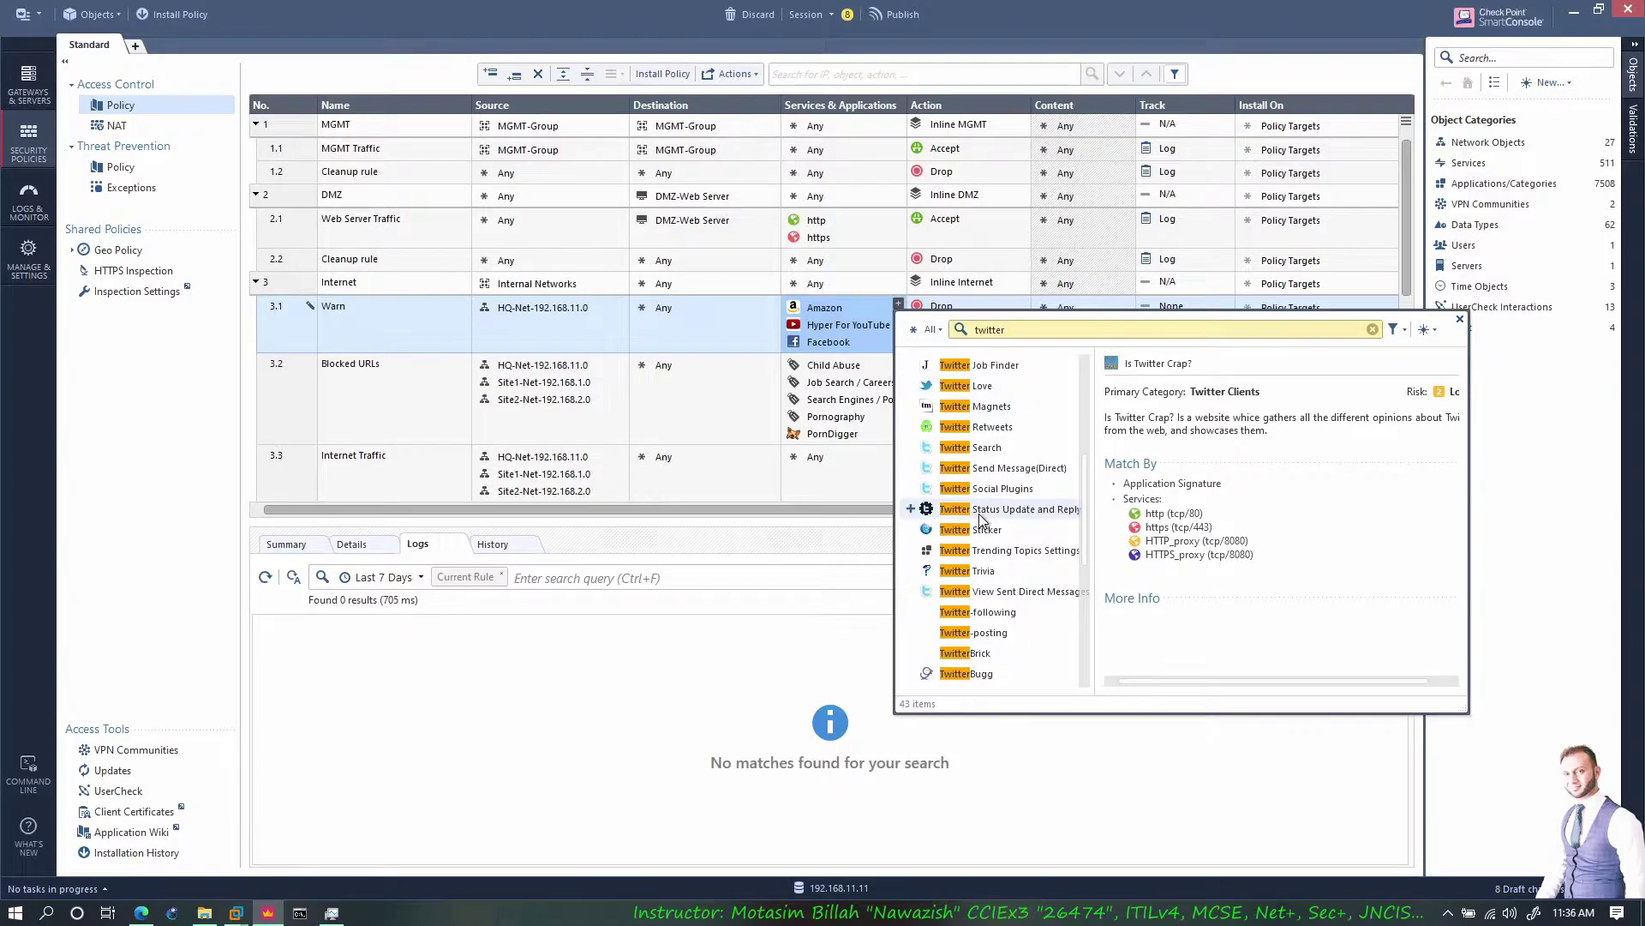
{"action": "scroll", "coordinate": [987, 549], "scroll_direction": "up", "scroll_amount": 5}
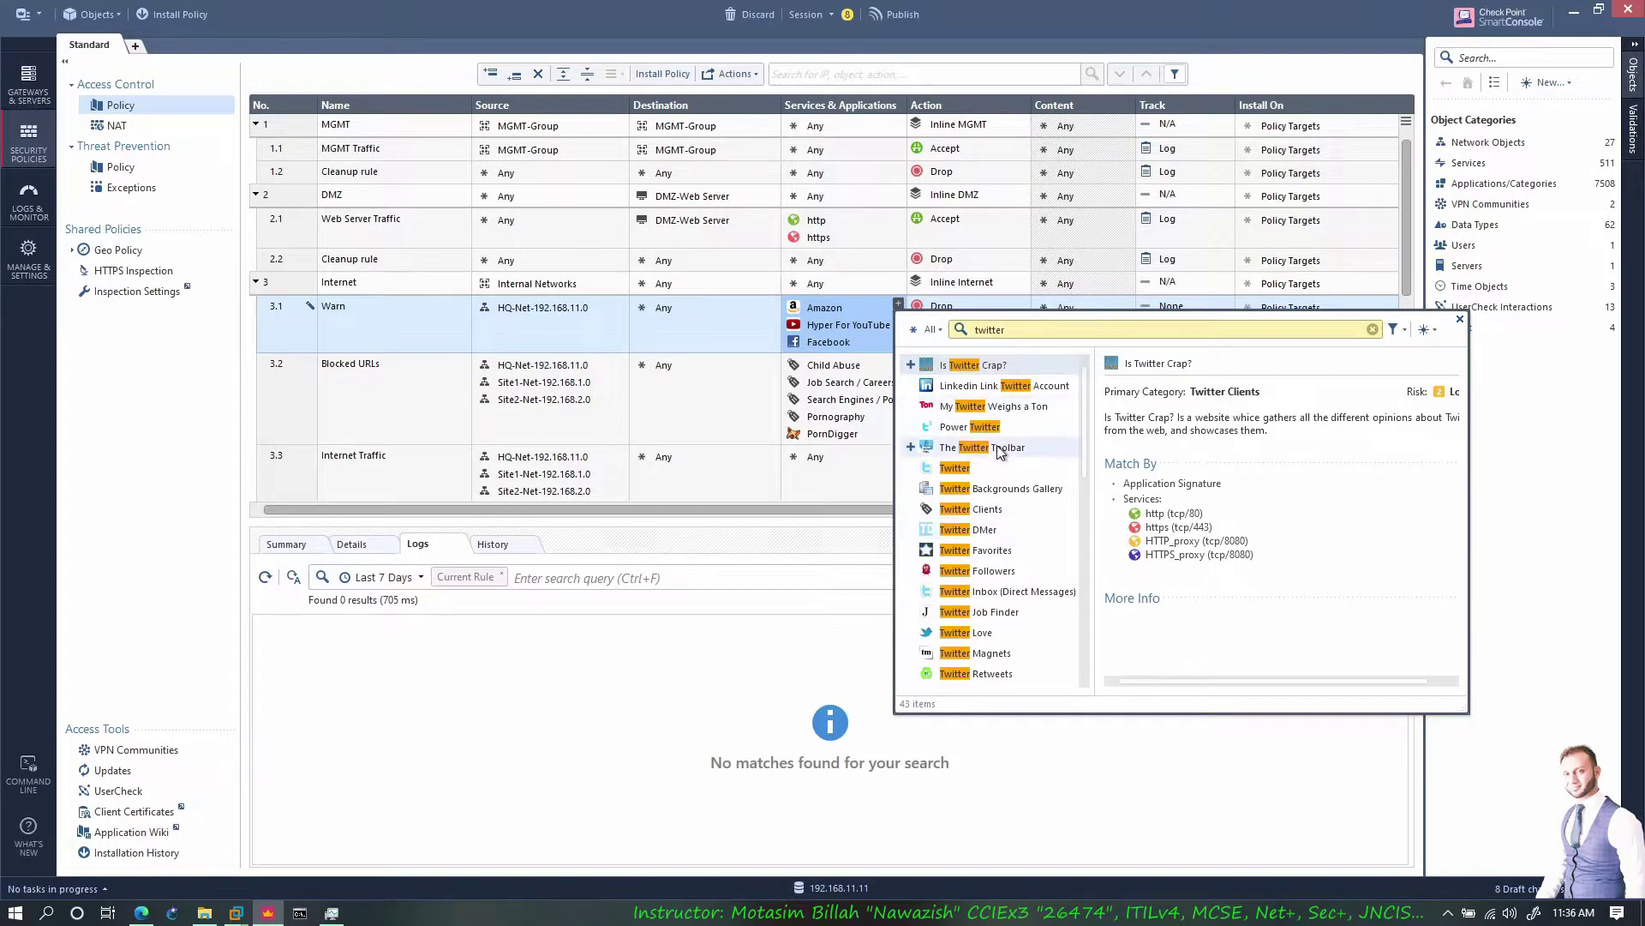
{"action": "left_click", "coordinate": [910, 467]}
Set the Warn rule's action to Ask with the Company Policy UserCheck page
{"action": "left_click", "coordinate": [968, 339]}
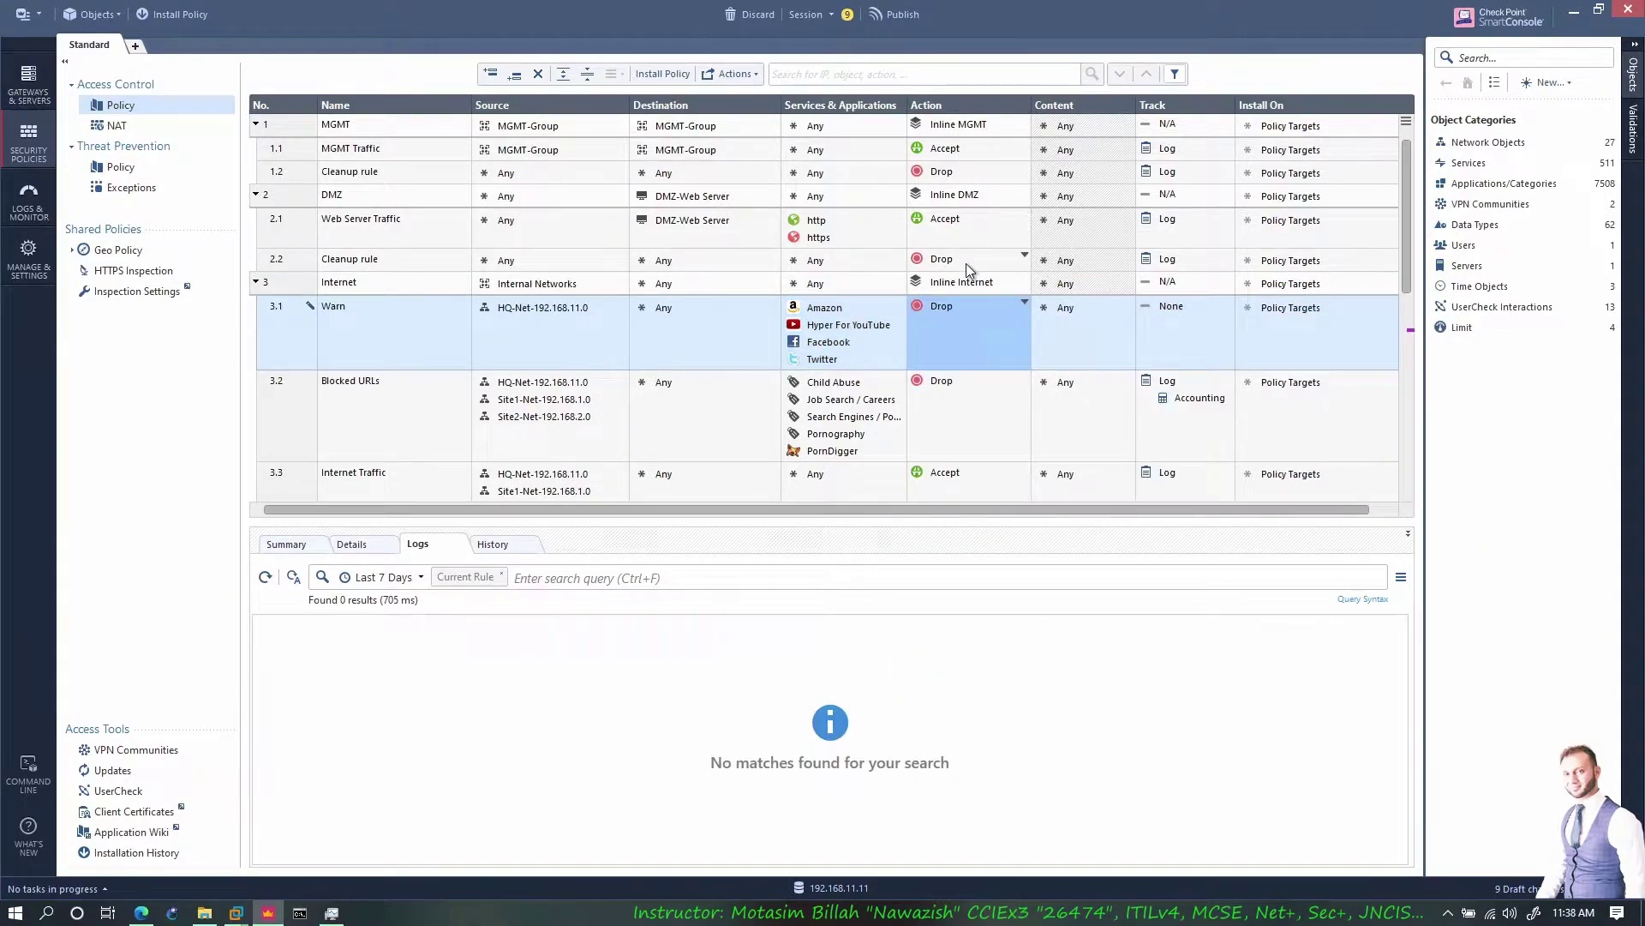
{"action": "left_click", "coordinate": [1025, 302]}
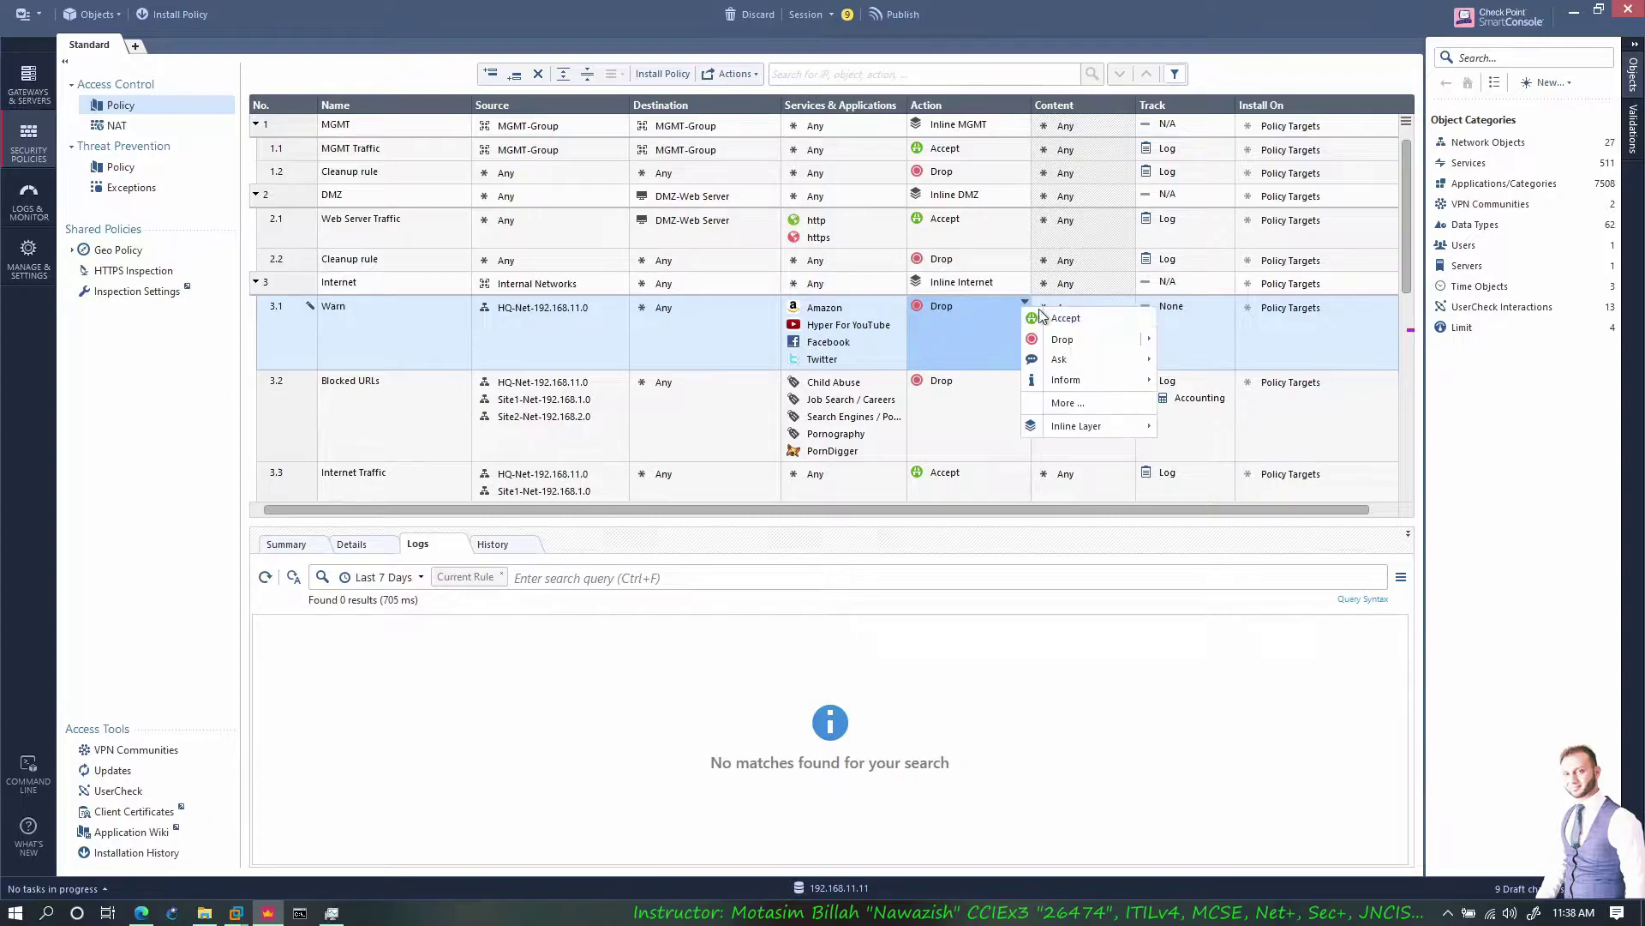
{"action": "mouse_move", "coordinate": [1123, 385]}
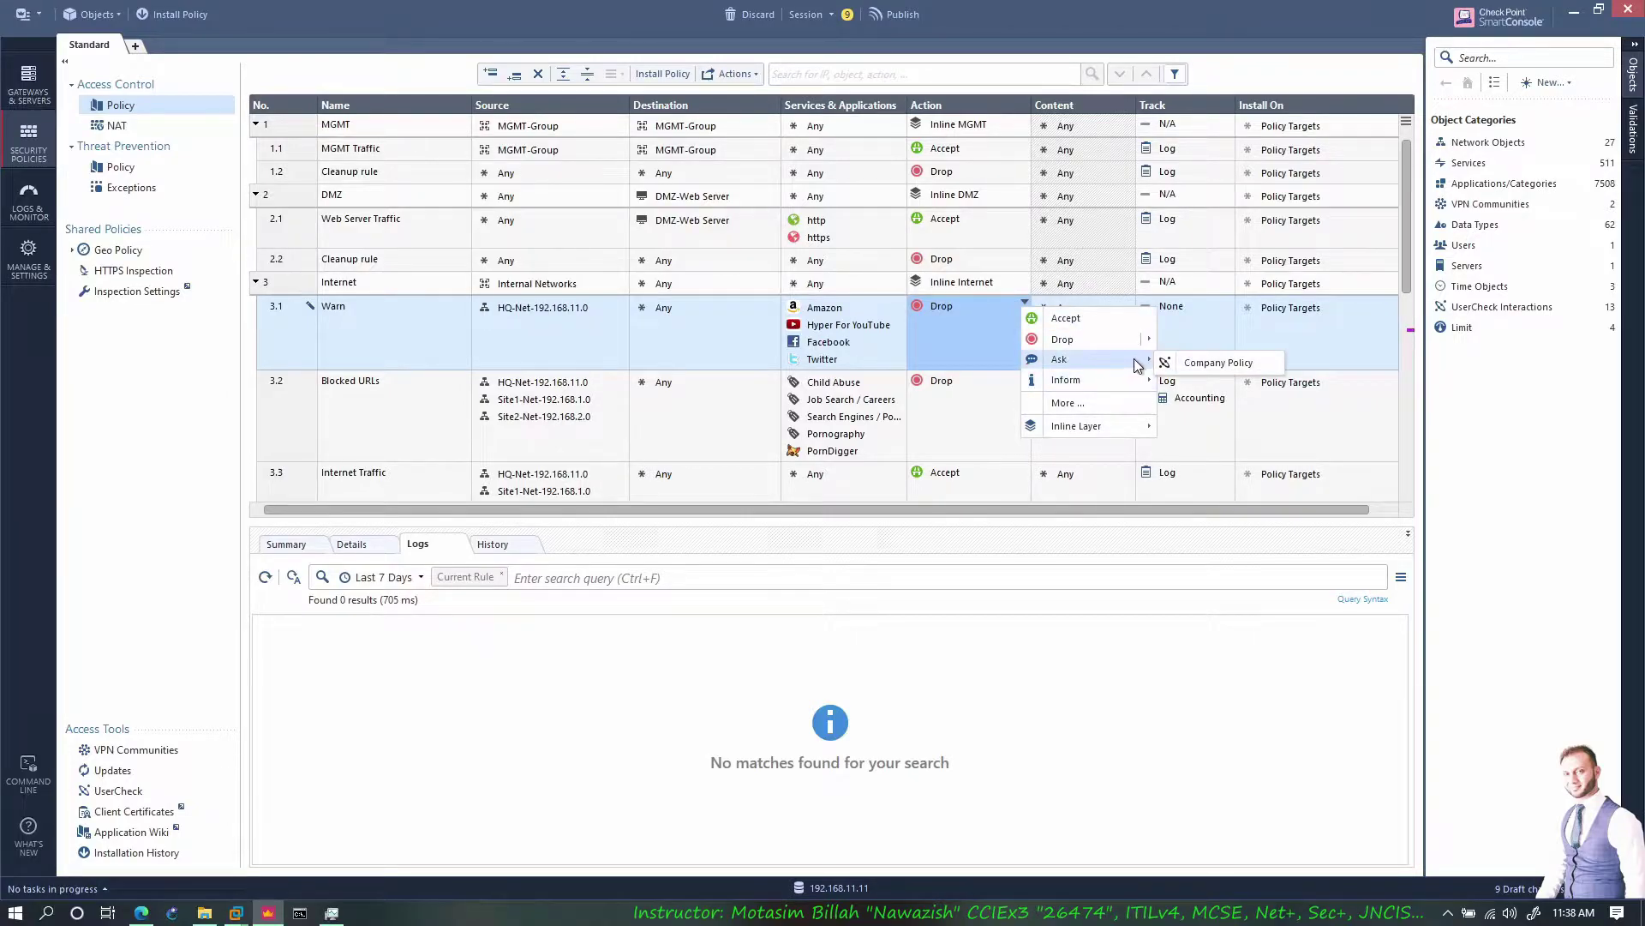
{"action": "left_click", "coordinate": [1197, 361]}
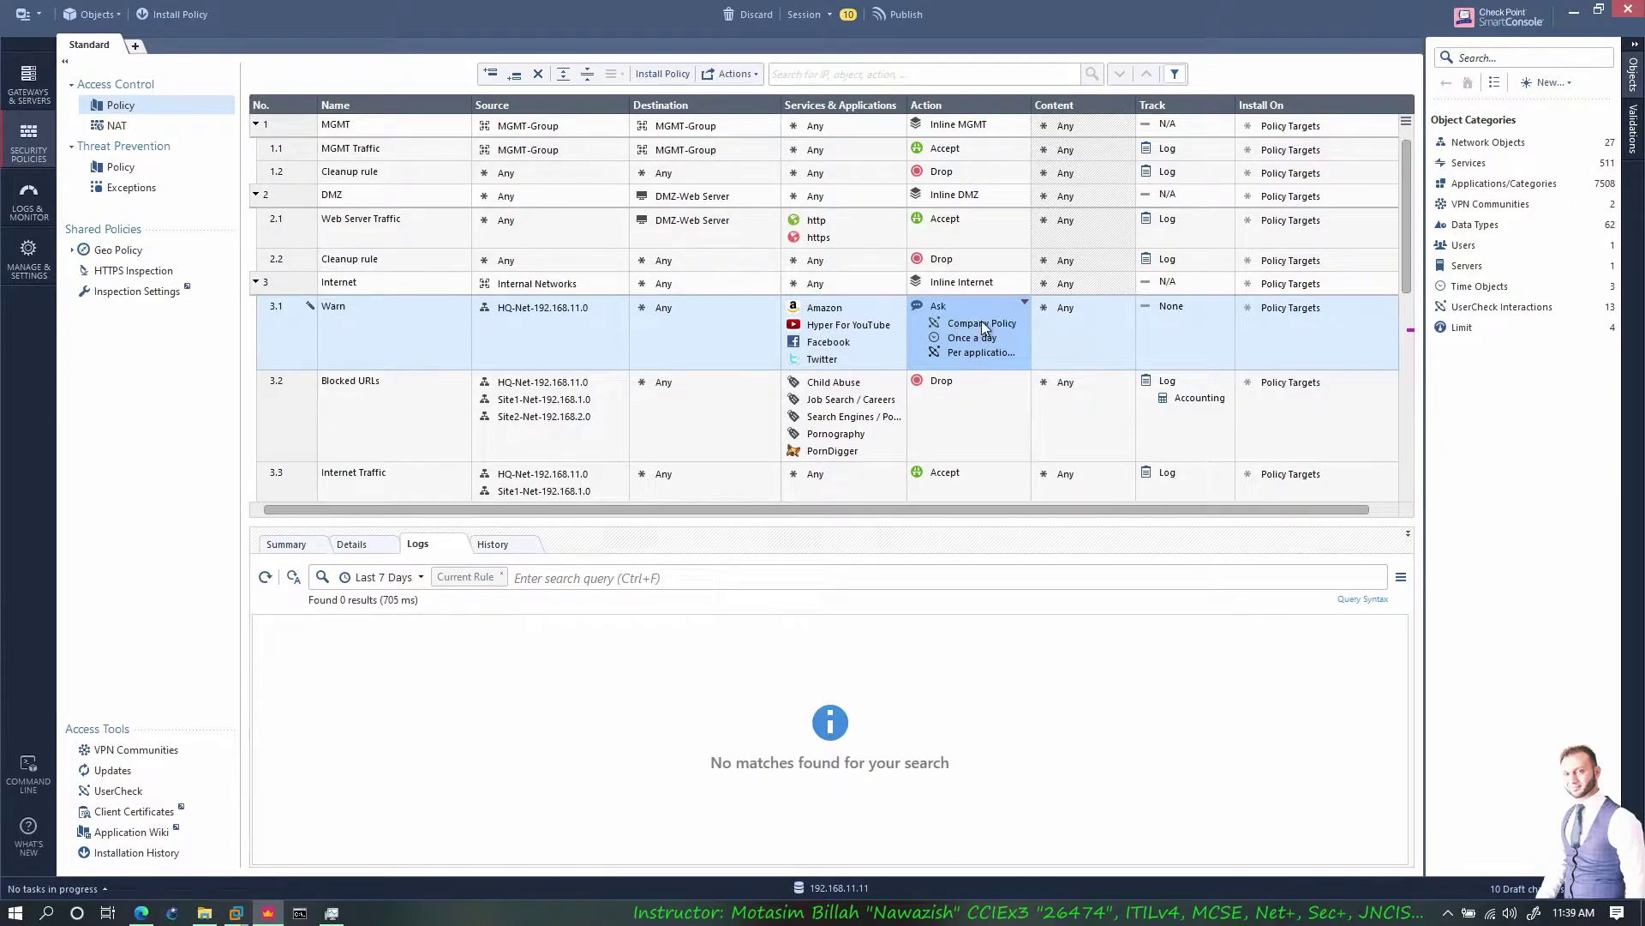
{"action": "mouse_move", "coordinate": [979, 328]}
{"action": "left_click", "coordinate": [1023, 300]}
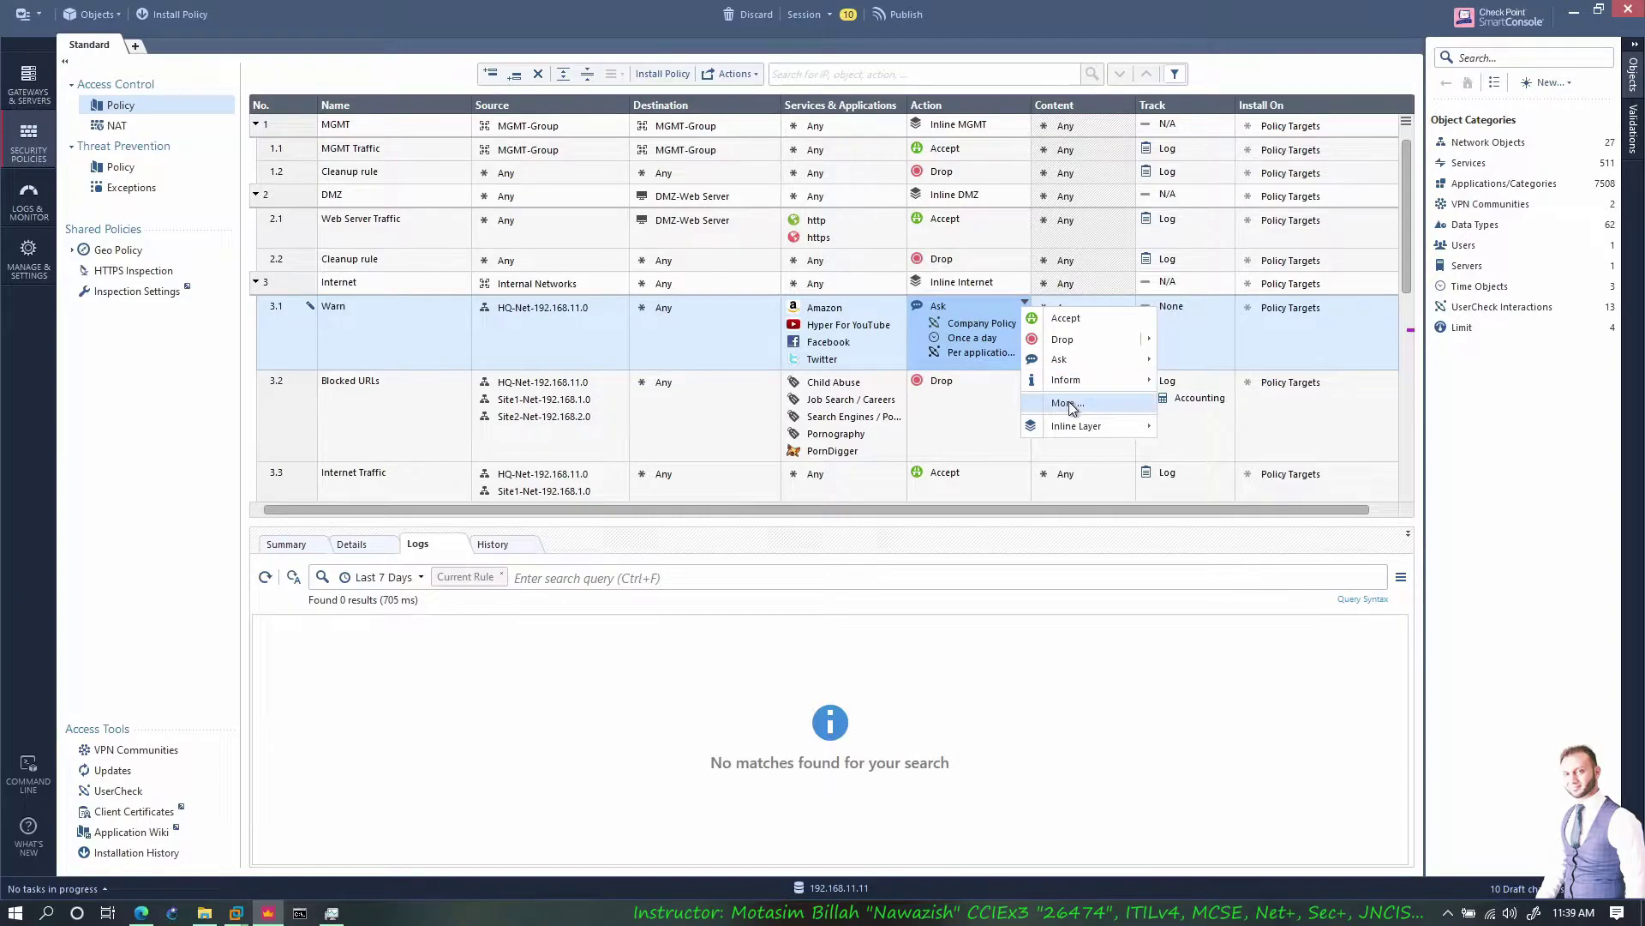
In the Warn rule's action settings, set UserCheck frequency to Custom, every 1 hour
{"action": "left_click", "coordinate": [1068, 402]}
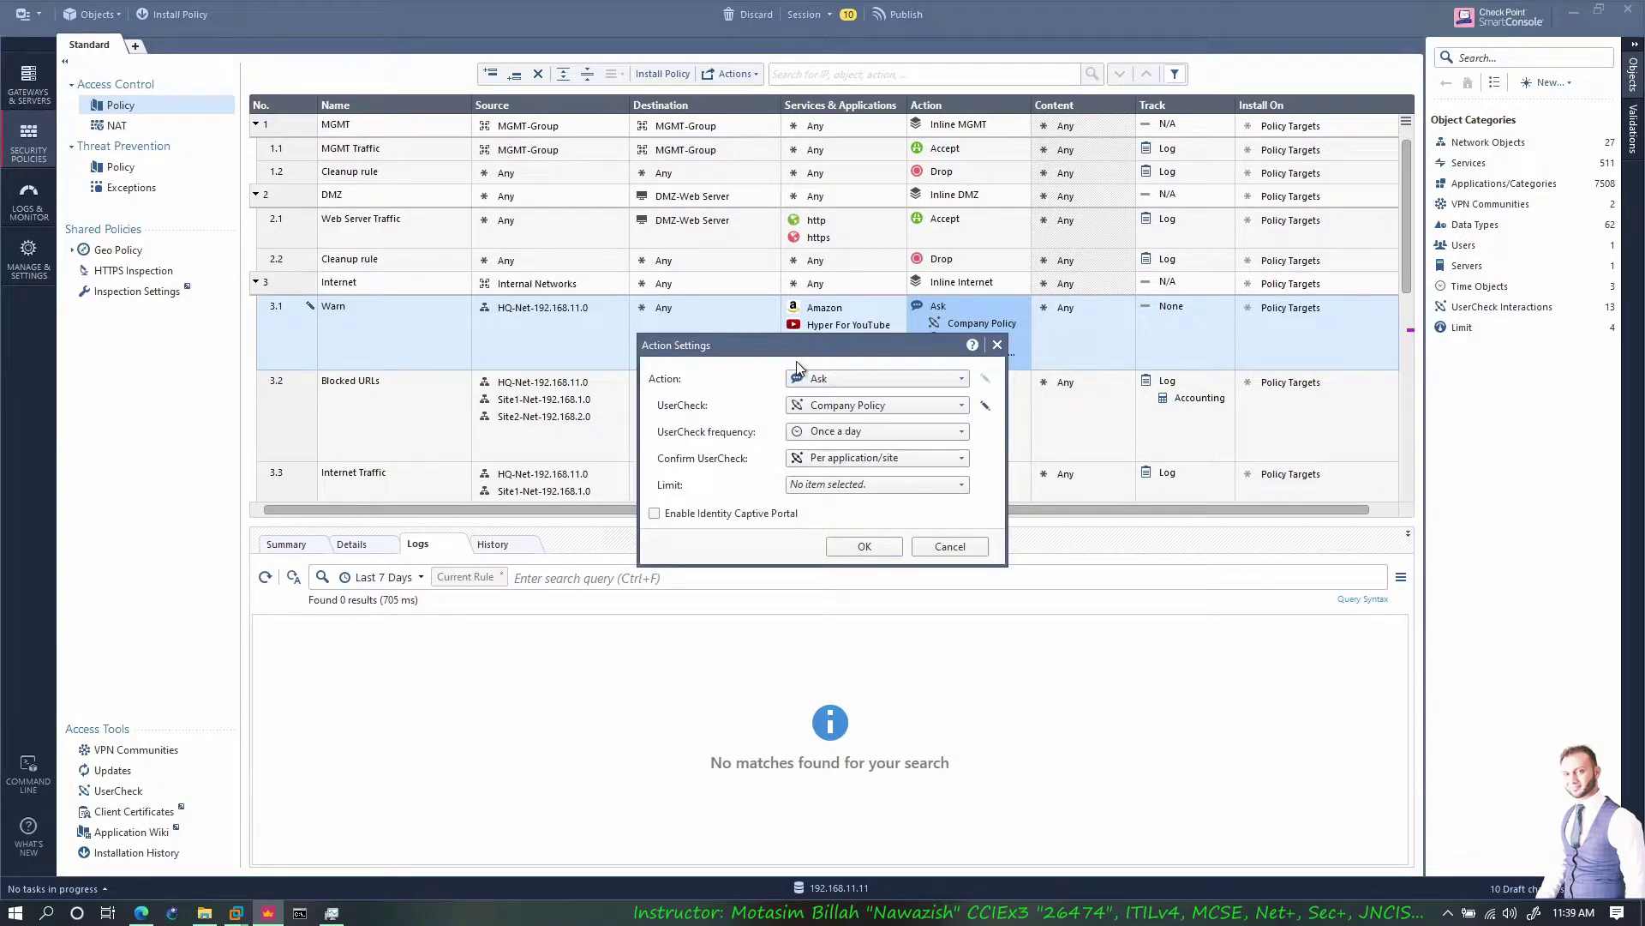
{"action": "left_click_drag", "start_coordinate": [802, 353], "coordinate": [678, 344]}
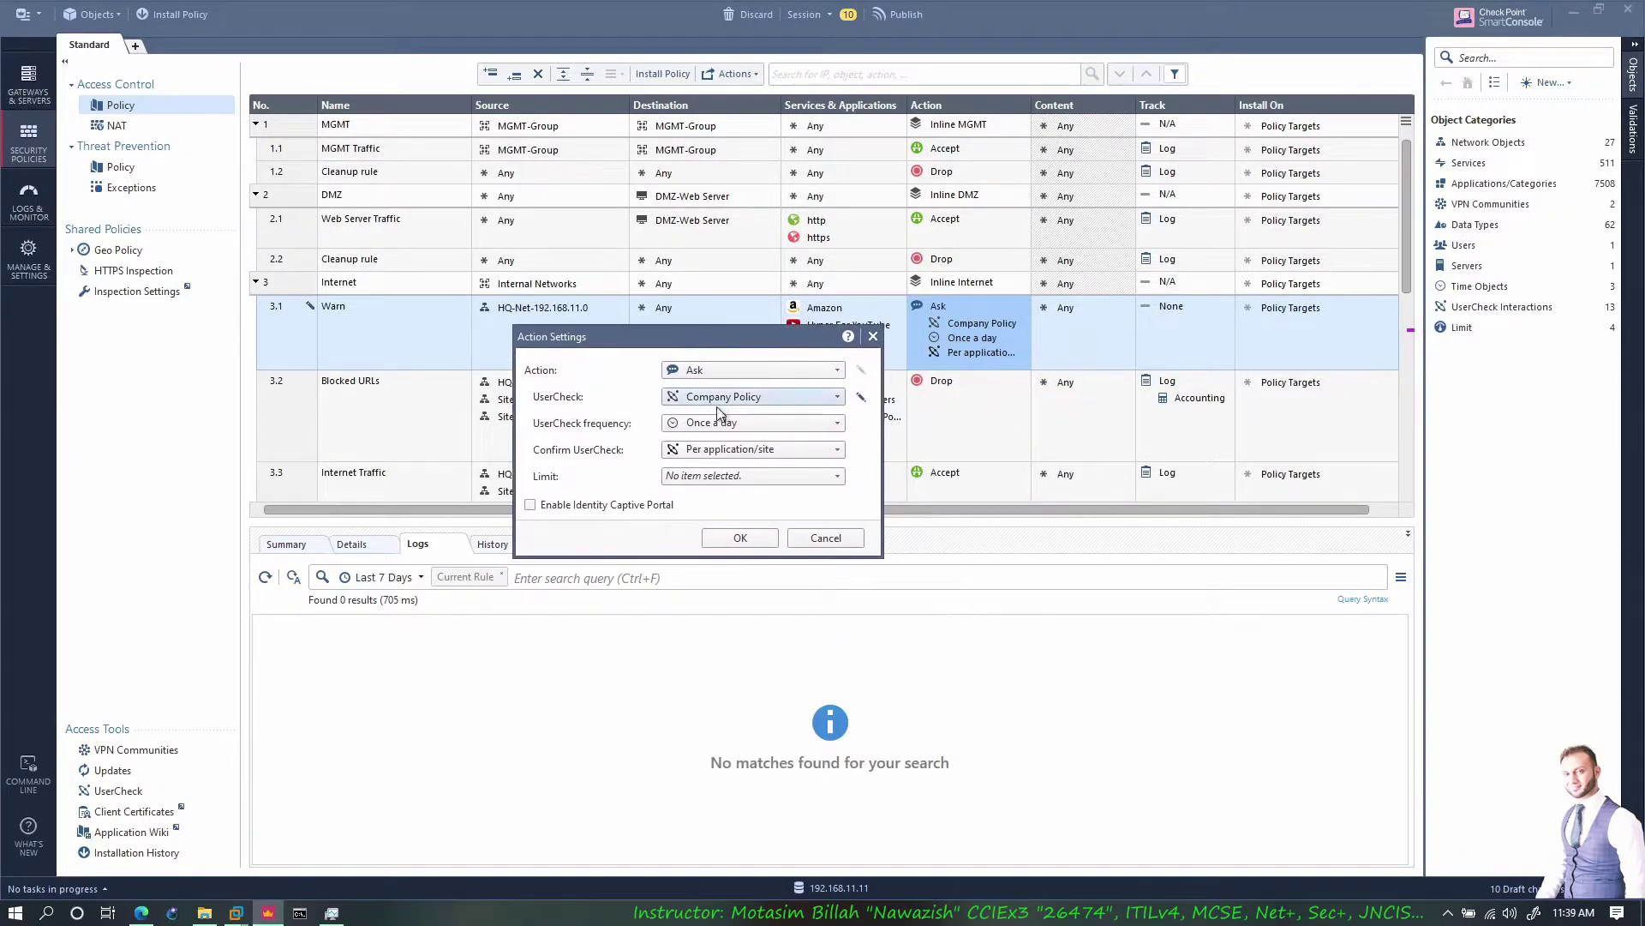
{"action": "left_click", "coordinate": [737, 398]}
{"action": "left_click", "coordinate": [746, 398]}
{"action": "left_click", "coordinate": [747, 398]}
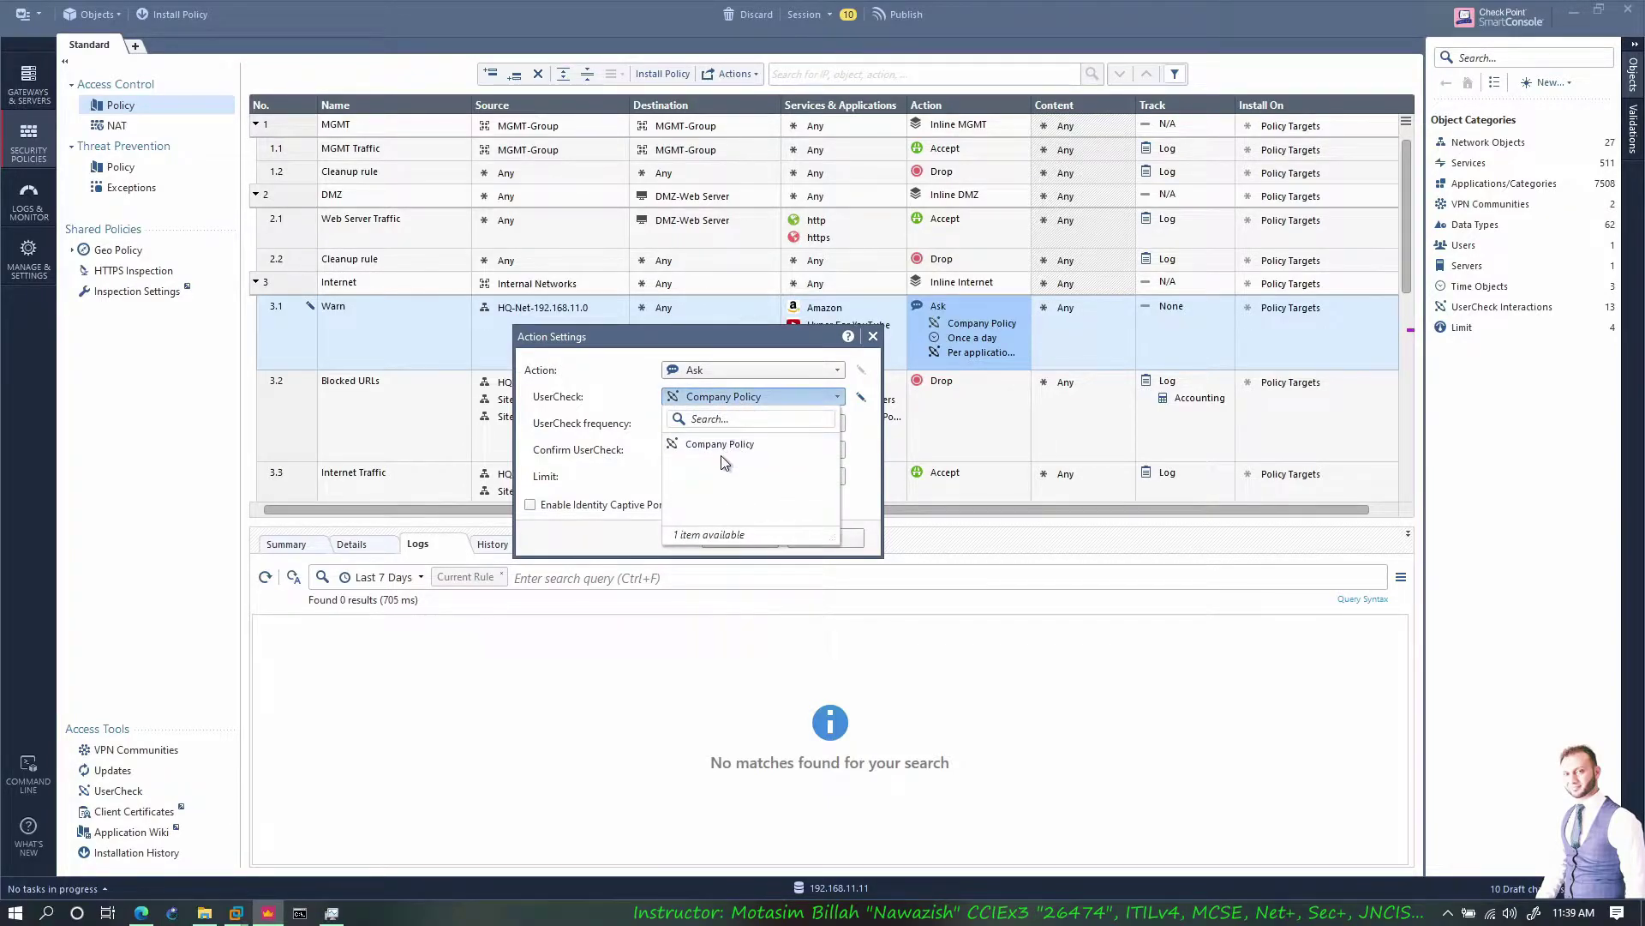
{"action": "left_click", "coordinate": [749, 421]}
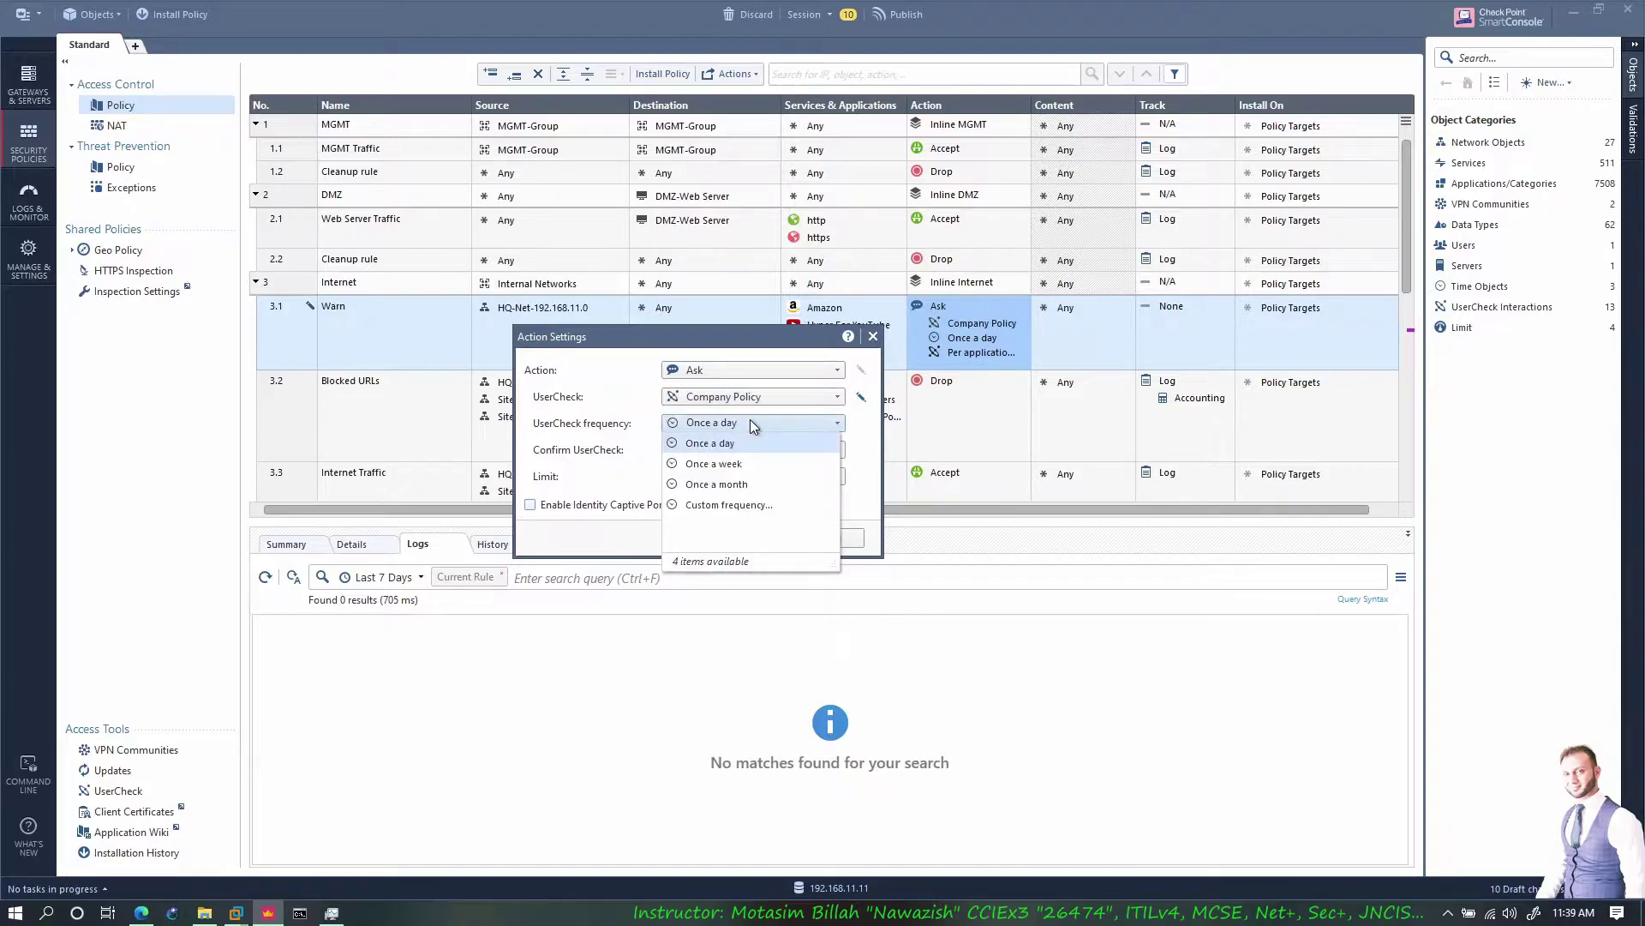
{"action": "left_click", "coordinate": [730, 507]}
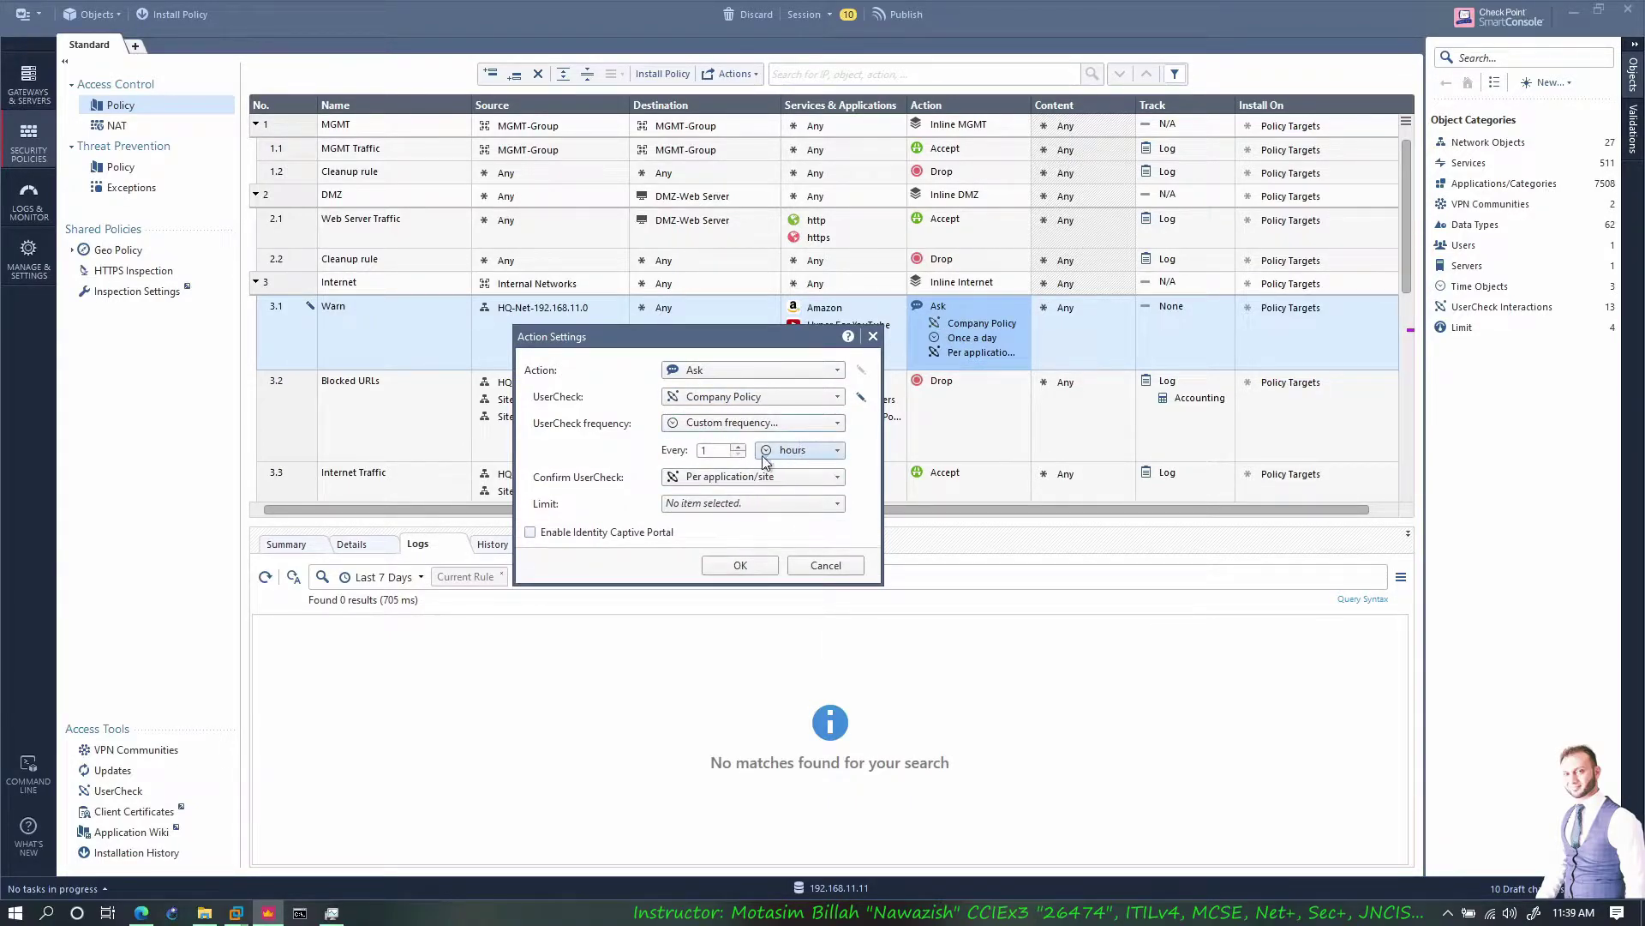
{"action": "left_click_drag", "start_coordinate": [754, 343], "coordinate": [700, 371]}
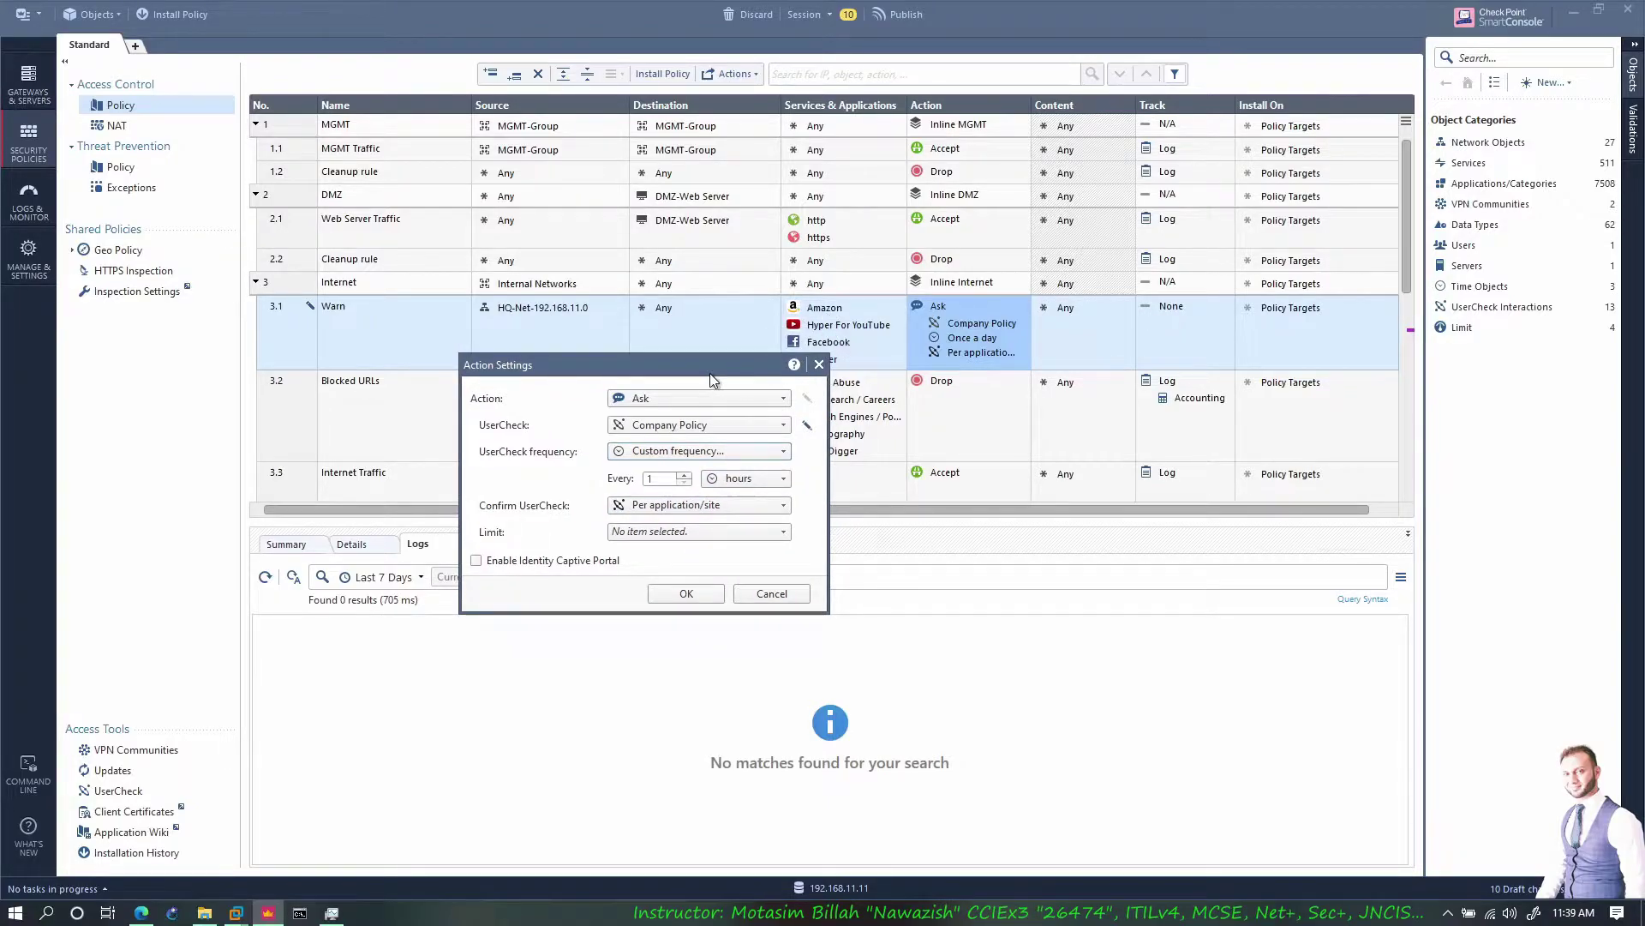
Keep confirmation per application/site with no bandwidth limit and apply the settings
{"action": "left_click", "coordinate": [686, 507]}
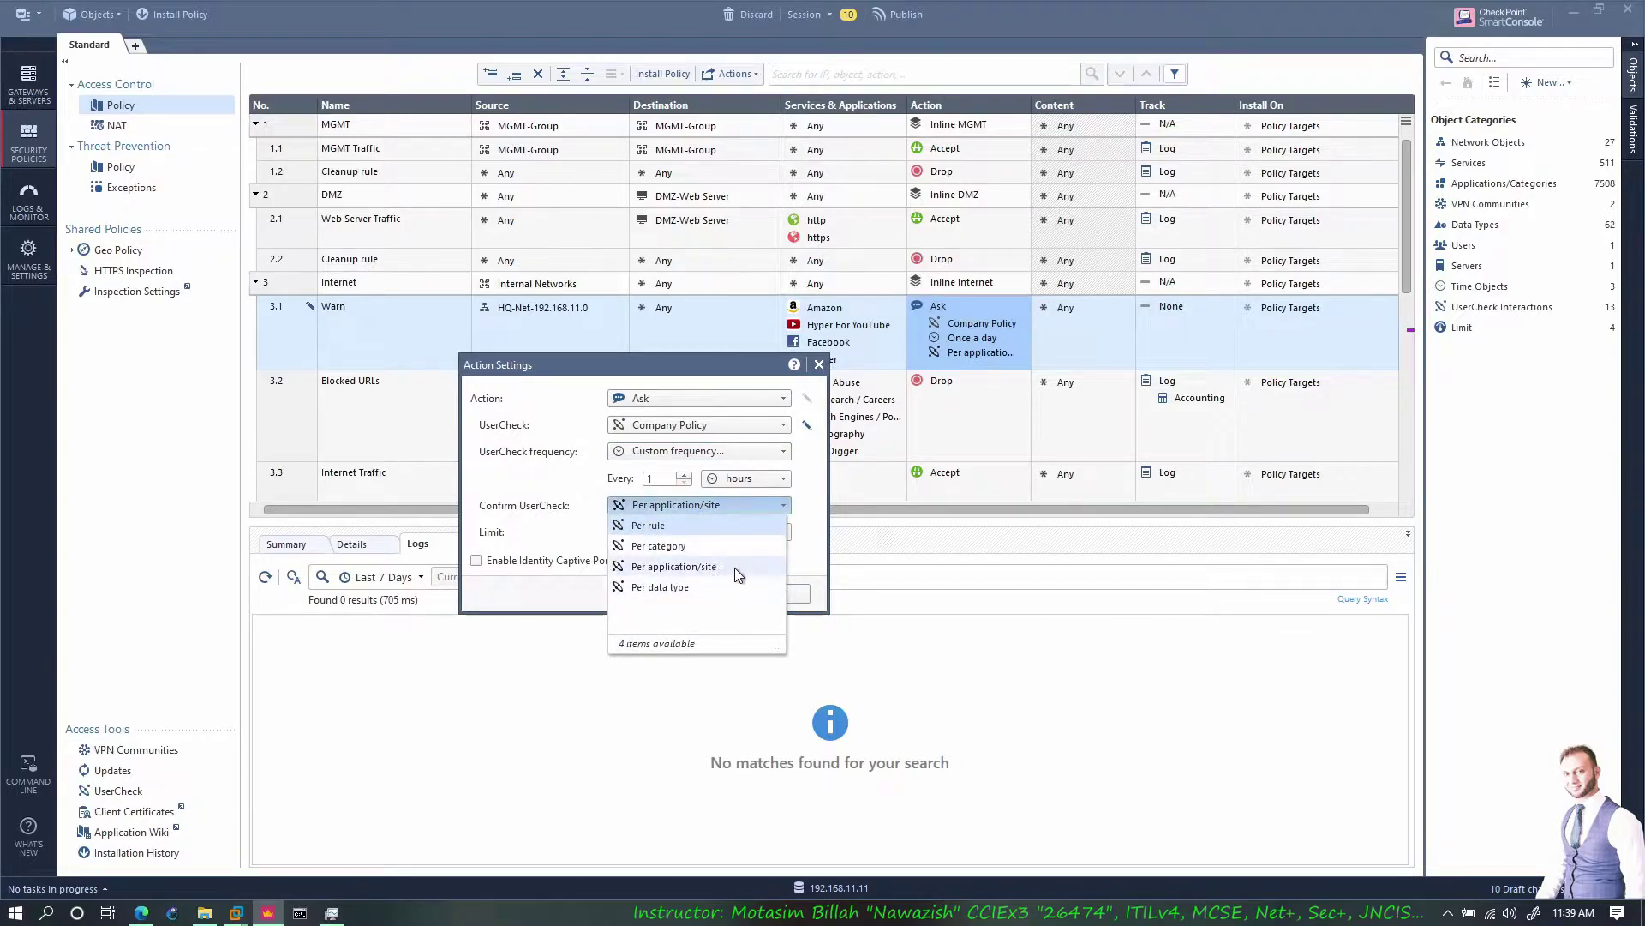
{"action": "left_click", "coordinate": [732, 504]}
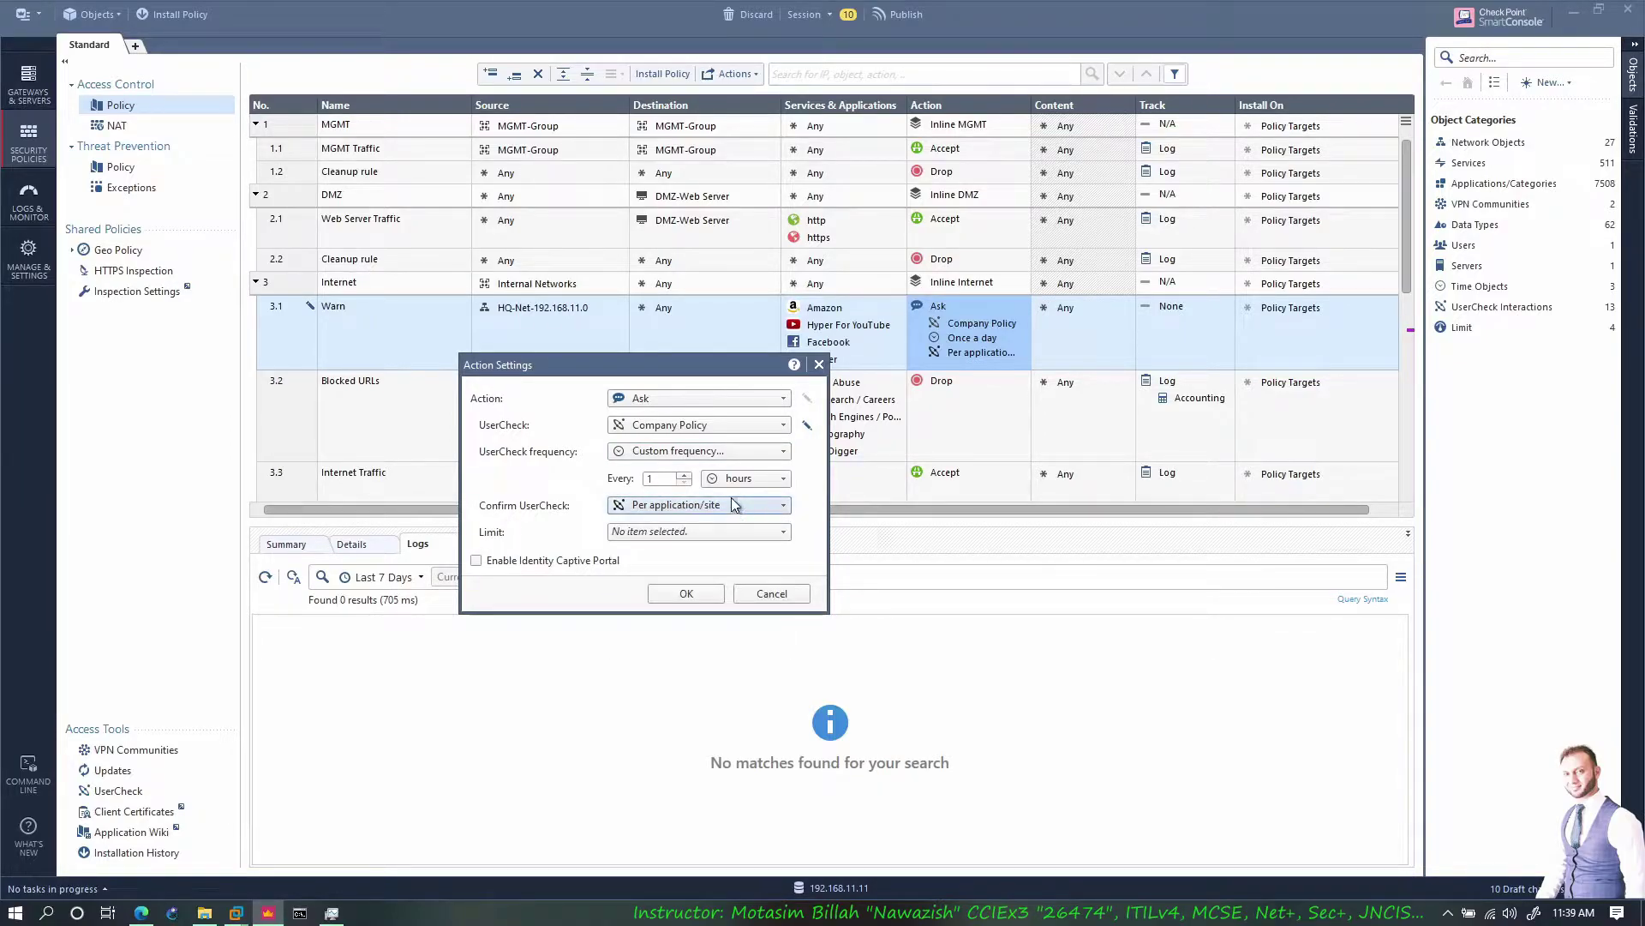
{"action": "left_click", "coordinate": [708, 531]}
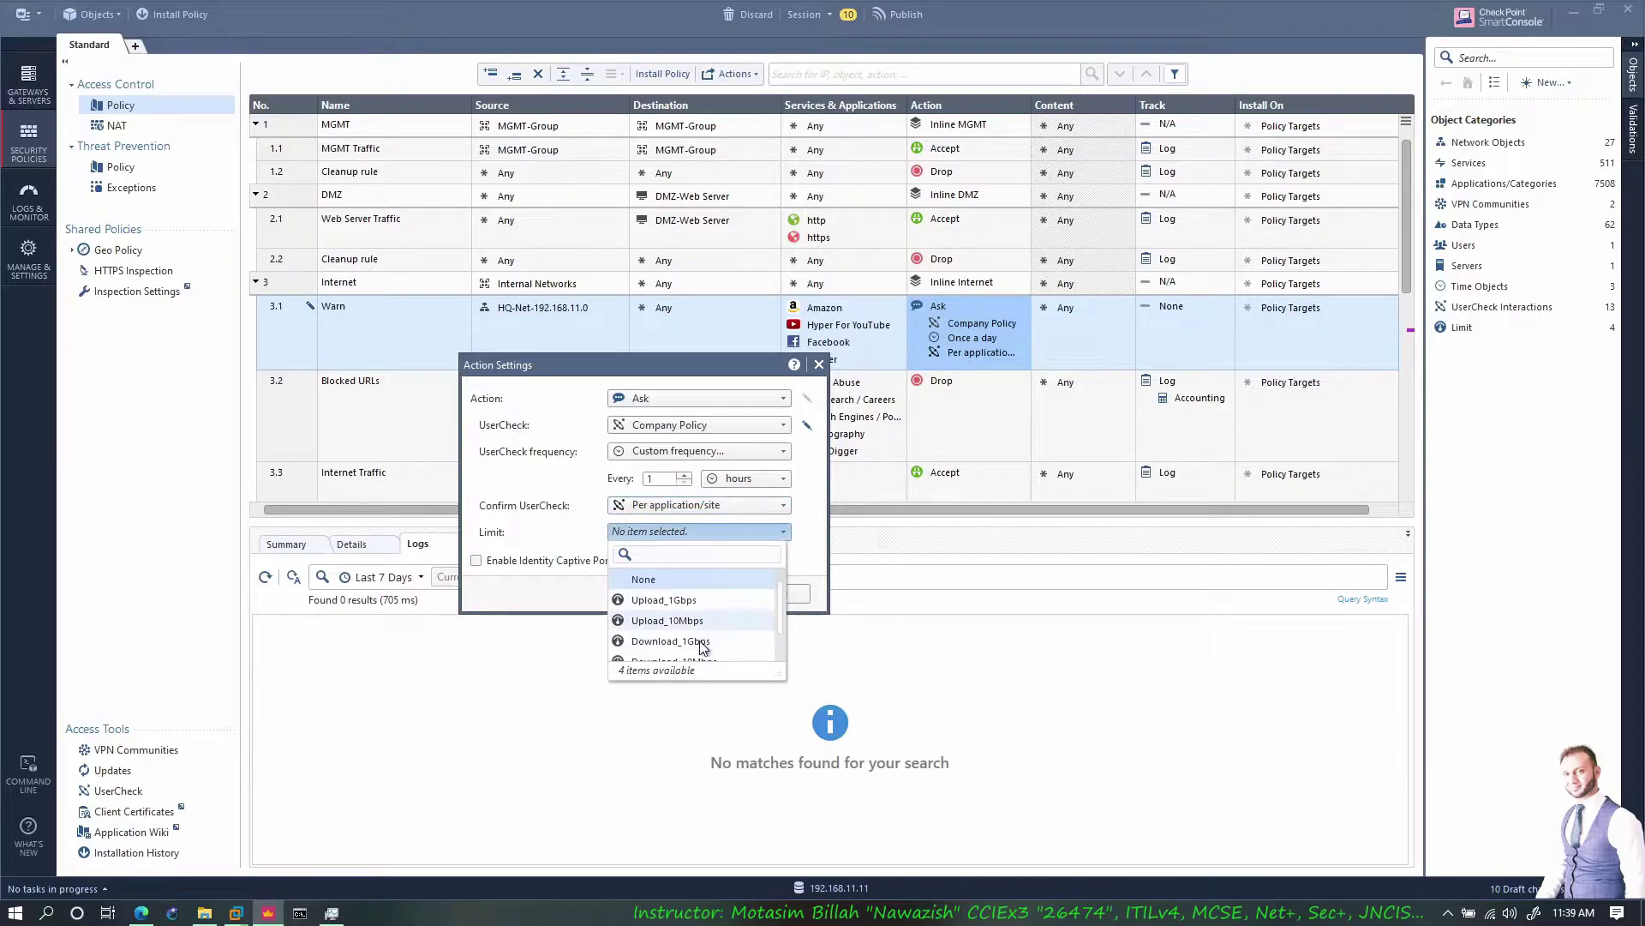
{"action": "mouse_move", "coordinate": [708, 619]}
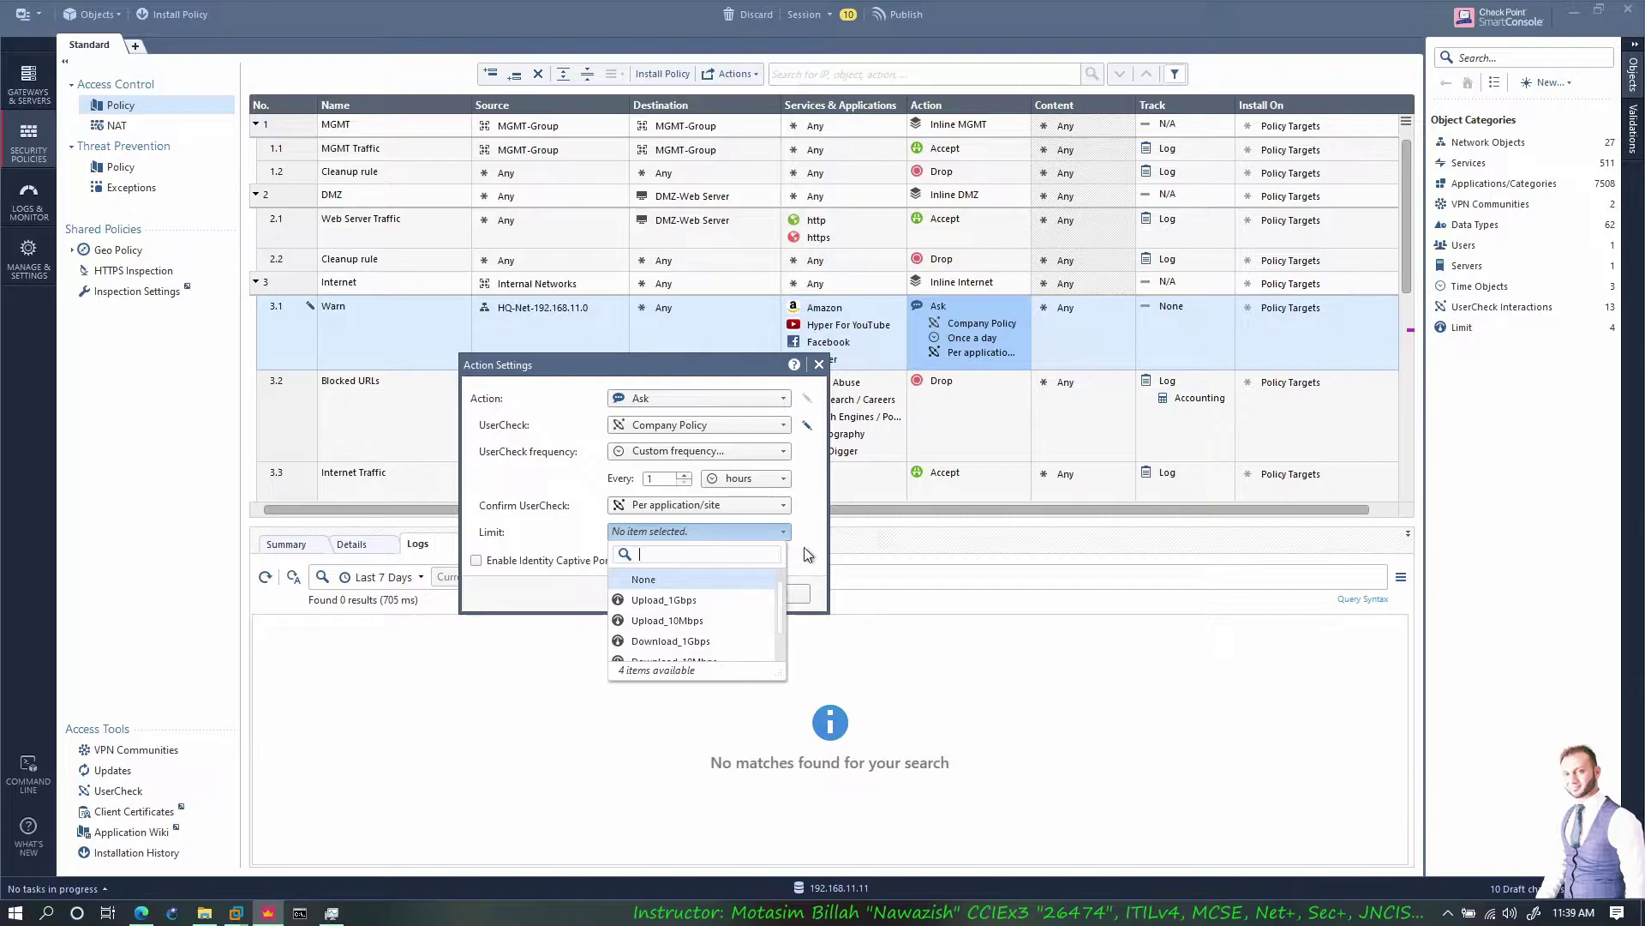
{"action": "left_click", "coordinate": [825, 537]}
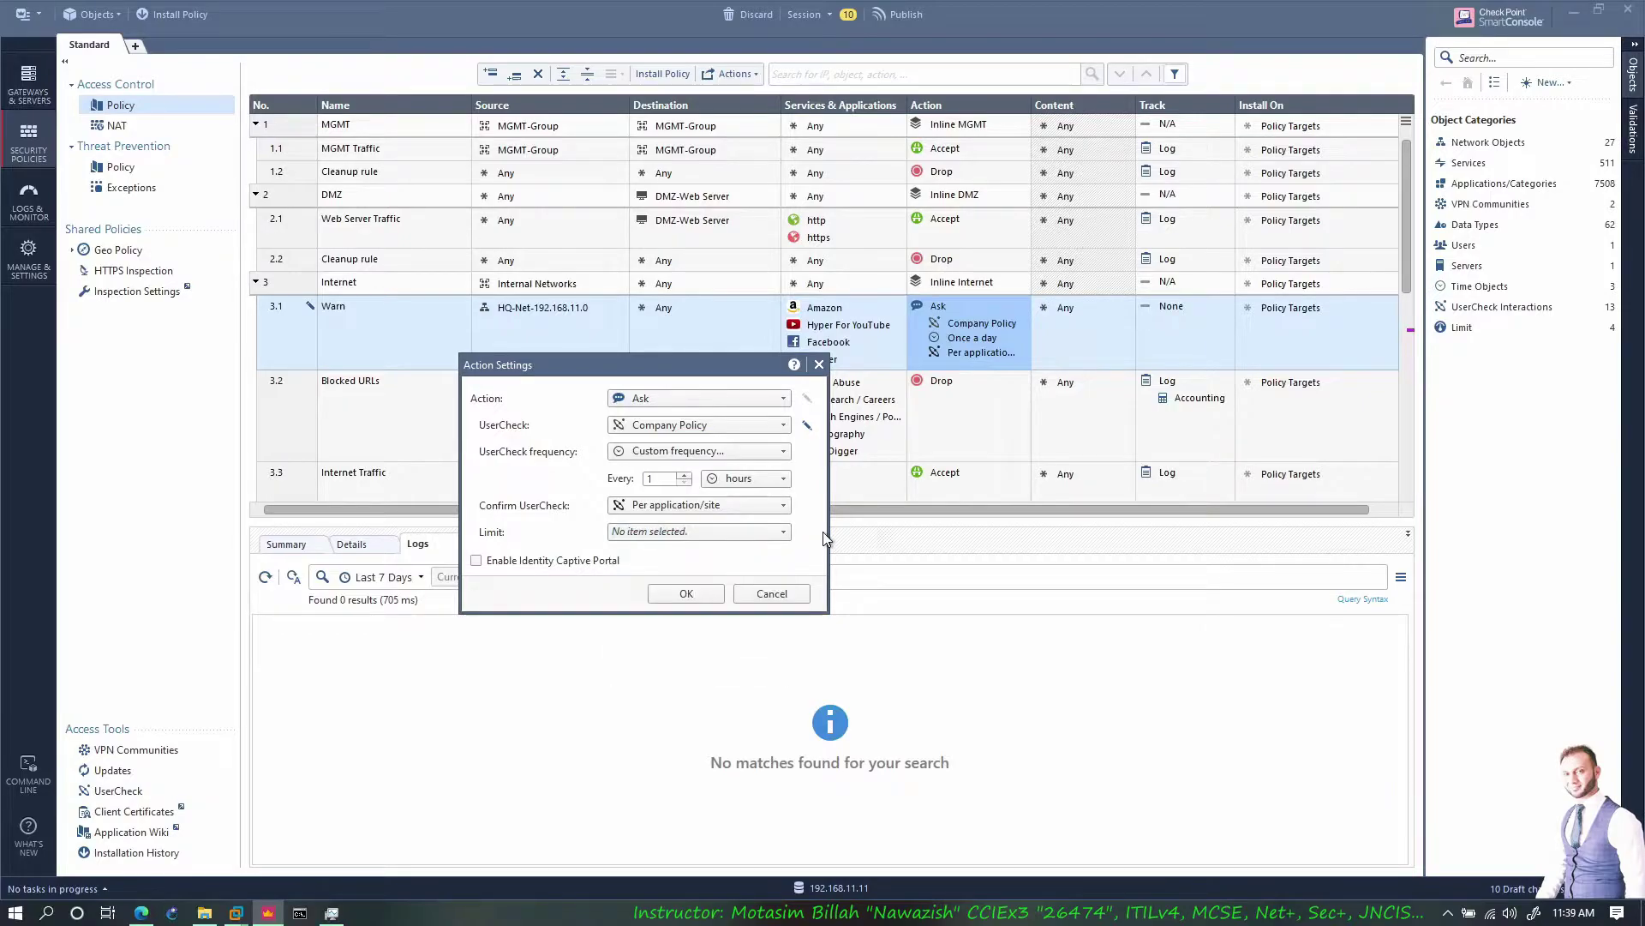
{"action": "left_click", "coordinate": [686, 593]}
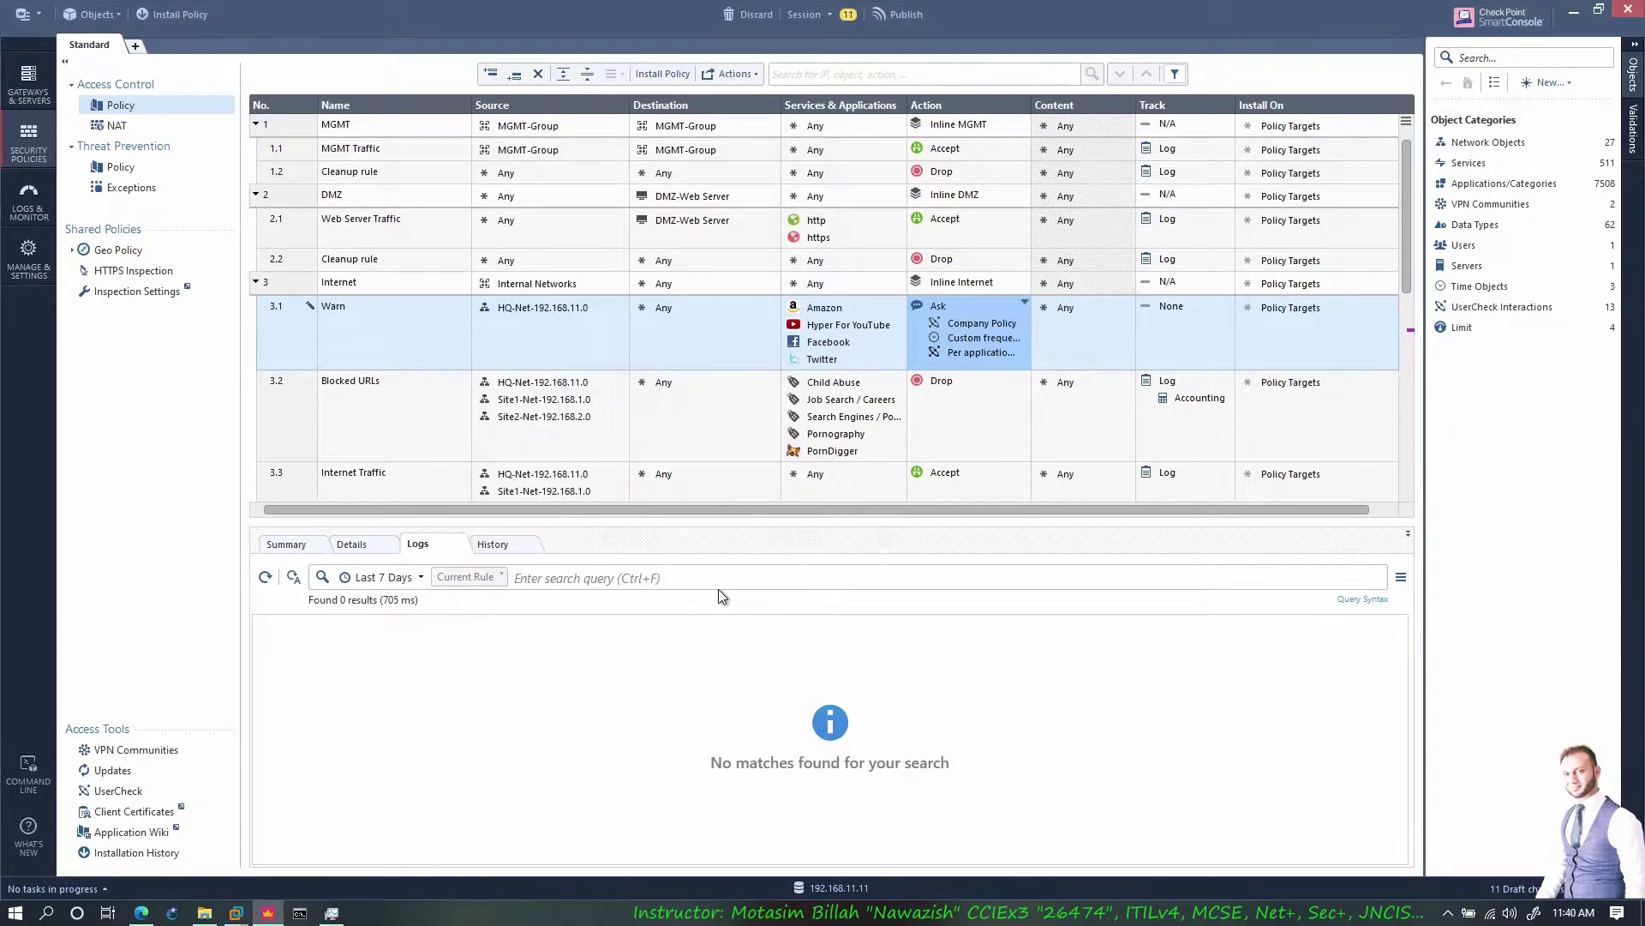
Open the Access Approval UserCheck page for editing and select its body and heading text
{"action": "left_click", "coordinate": [119, 791]}
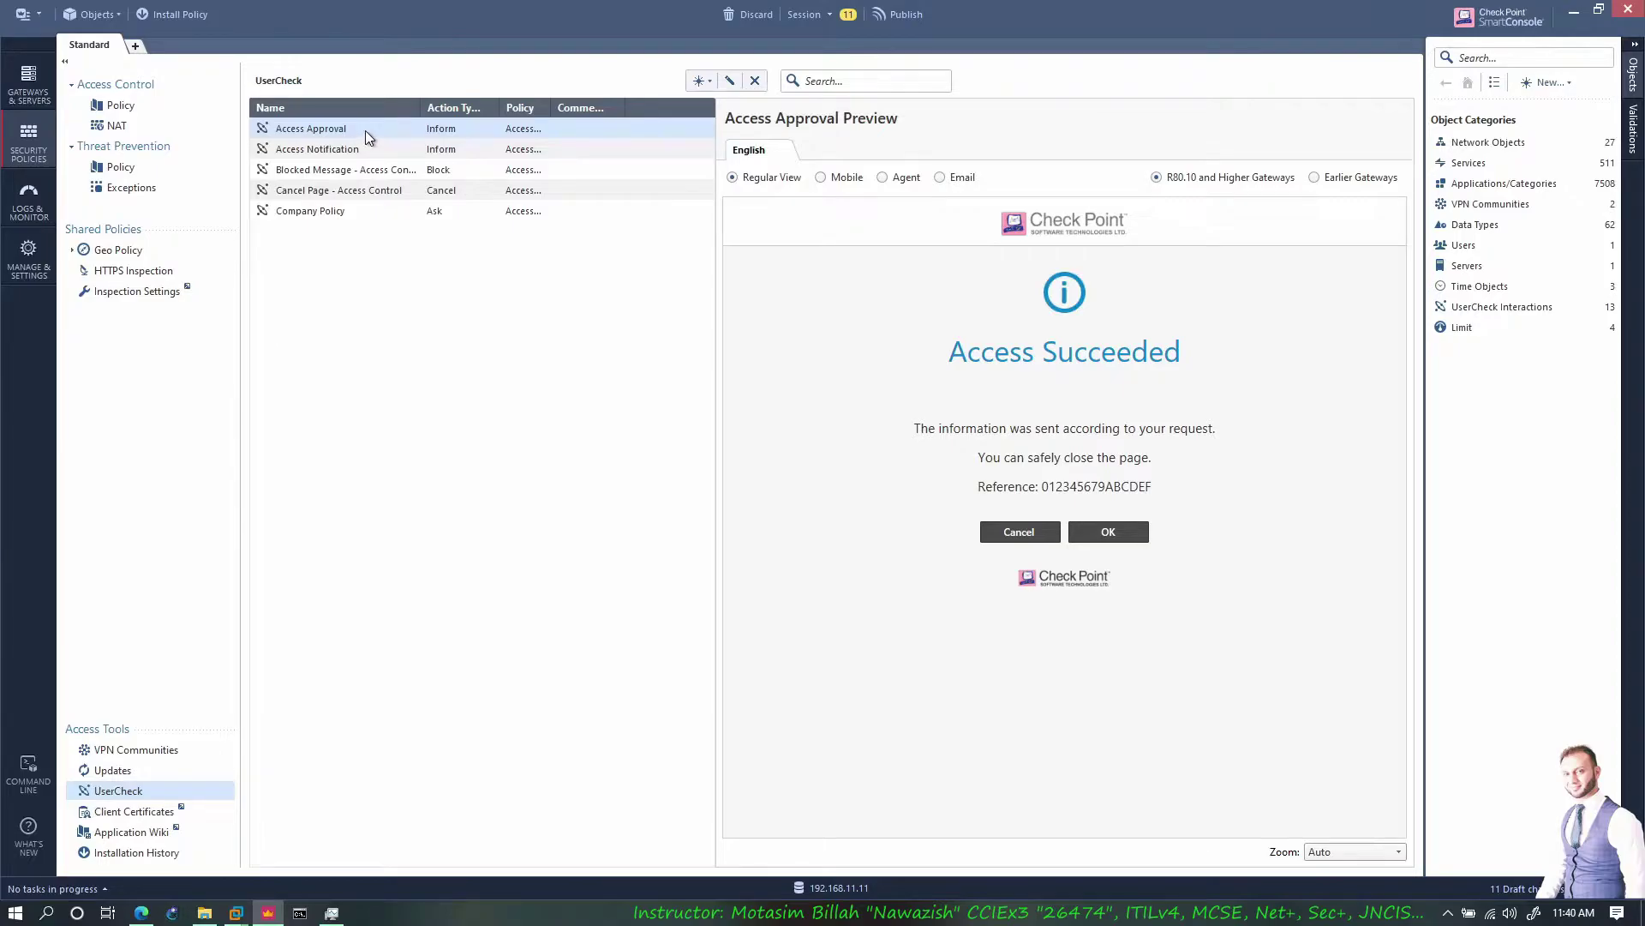
{"action": "double_click", "coordinate": [955, 283]}
{"action": "left_click", "coordinate": [778, 459]}
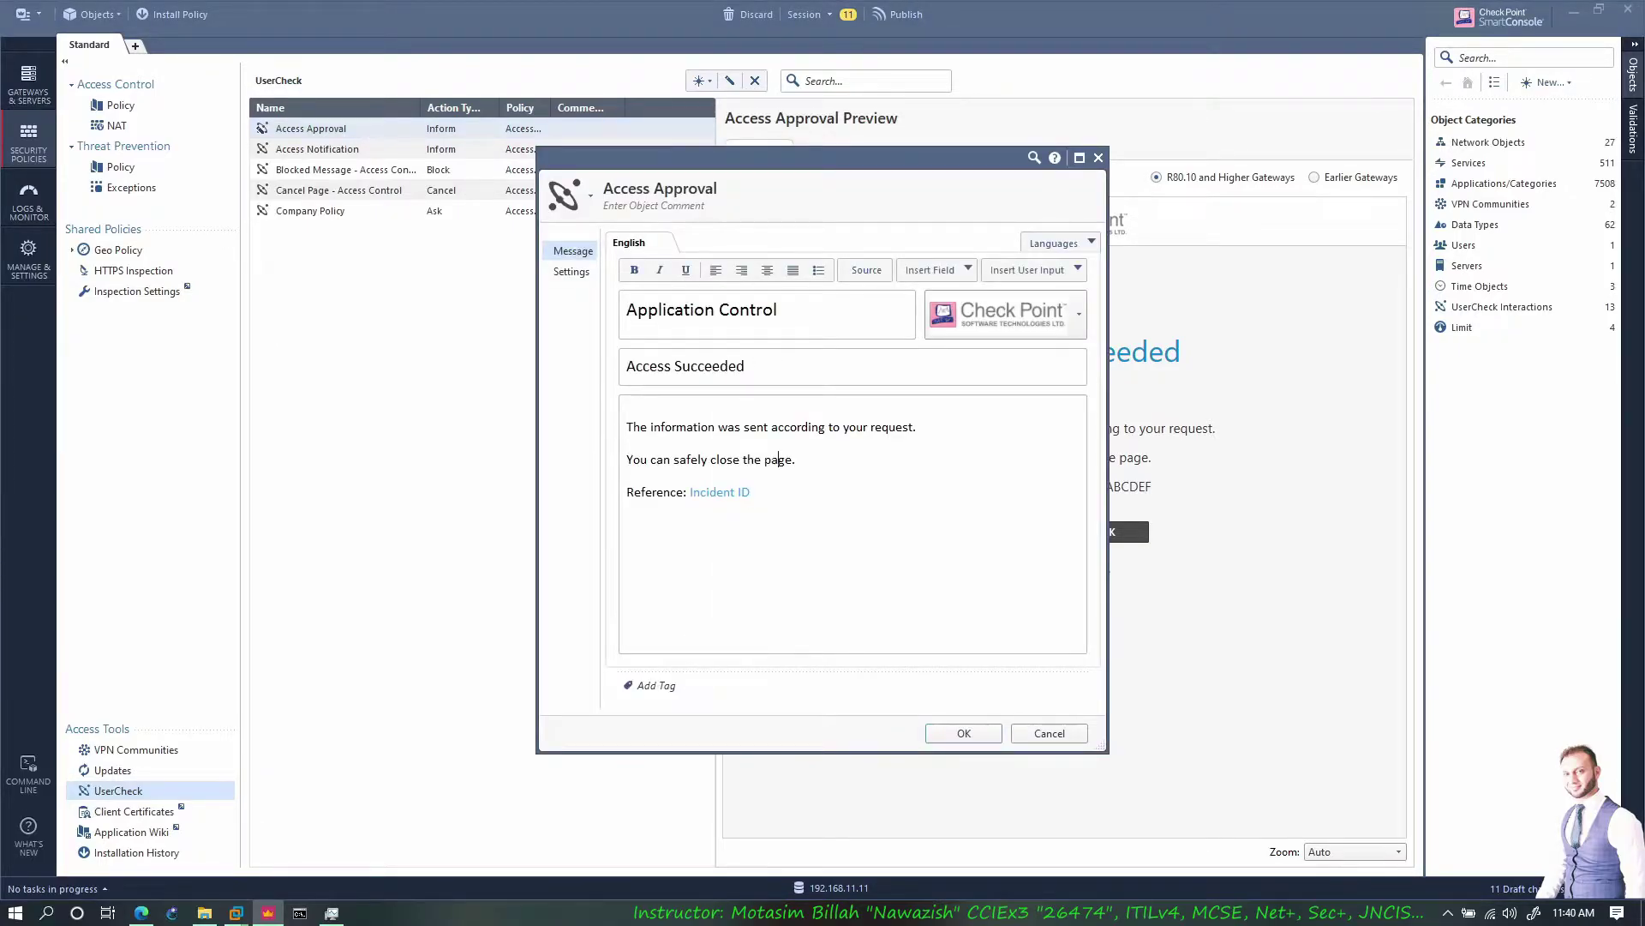
{"action": "left_click_drag", "start_coordinate": [627, 475], "coordinate": [627, 427]}
{"action": "left_click", "coordinate": [713, 366]}
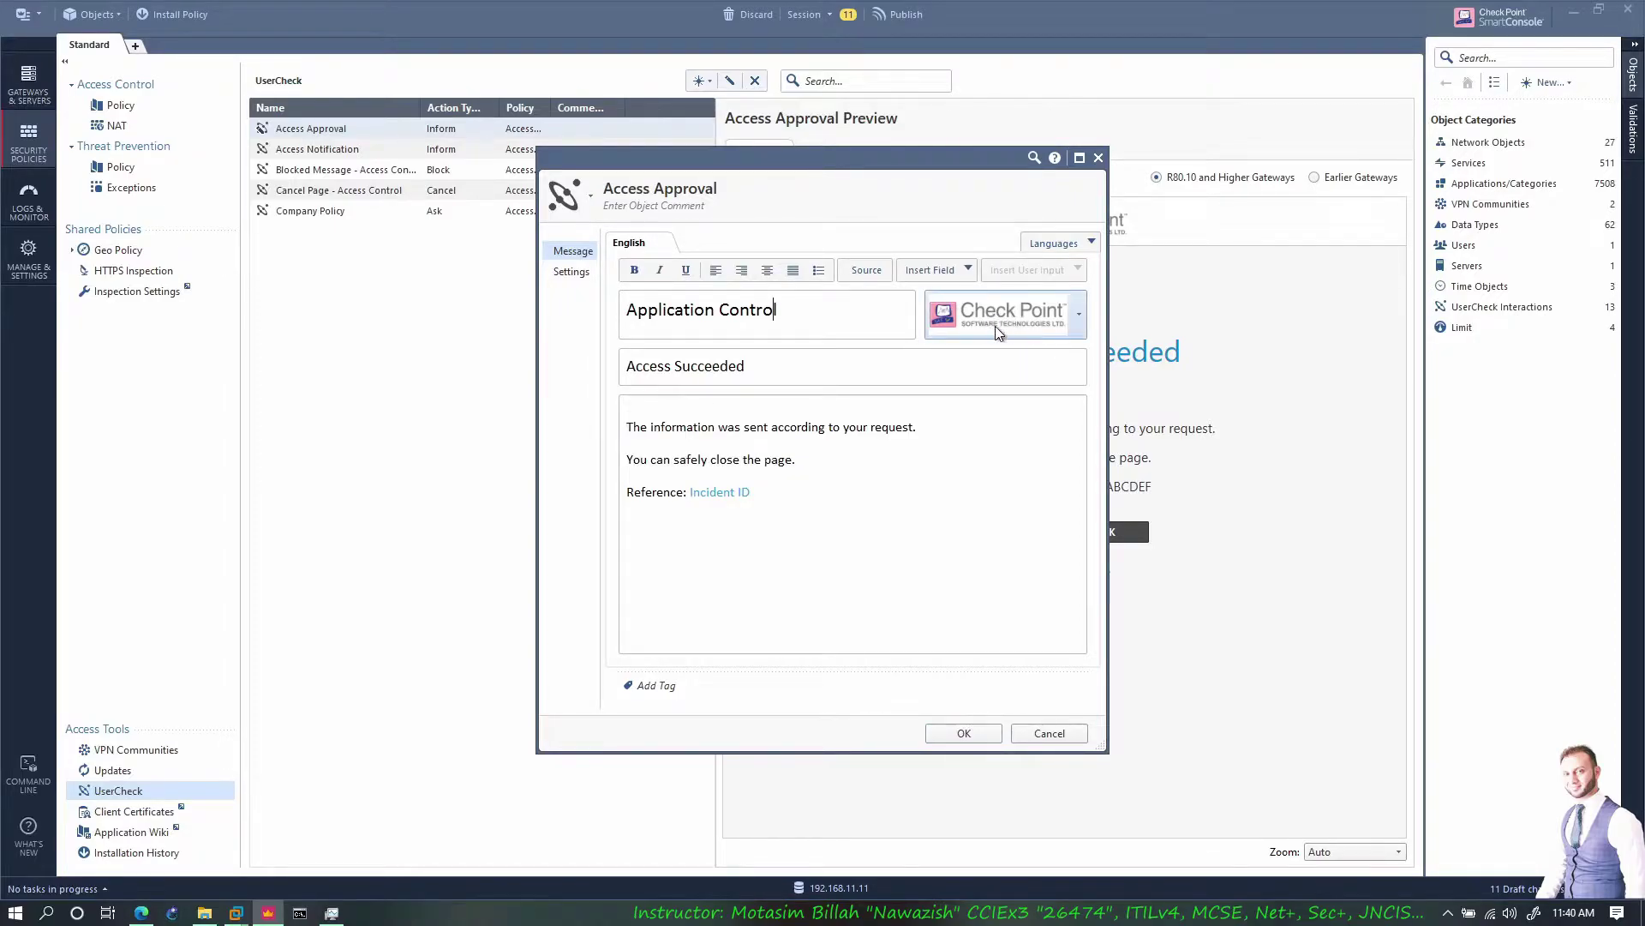
Restore the Check Point logo on the Access Approval page and save it
{"action": "left_click", "coordinate": [1079, 315]}
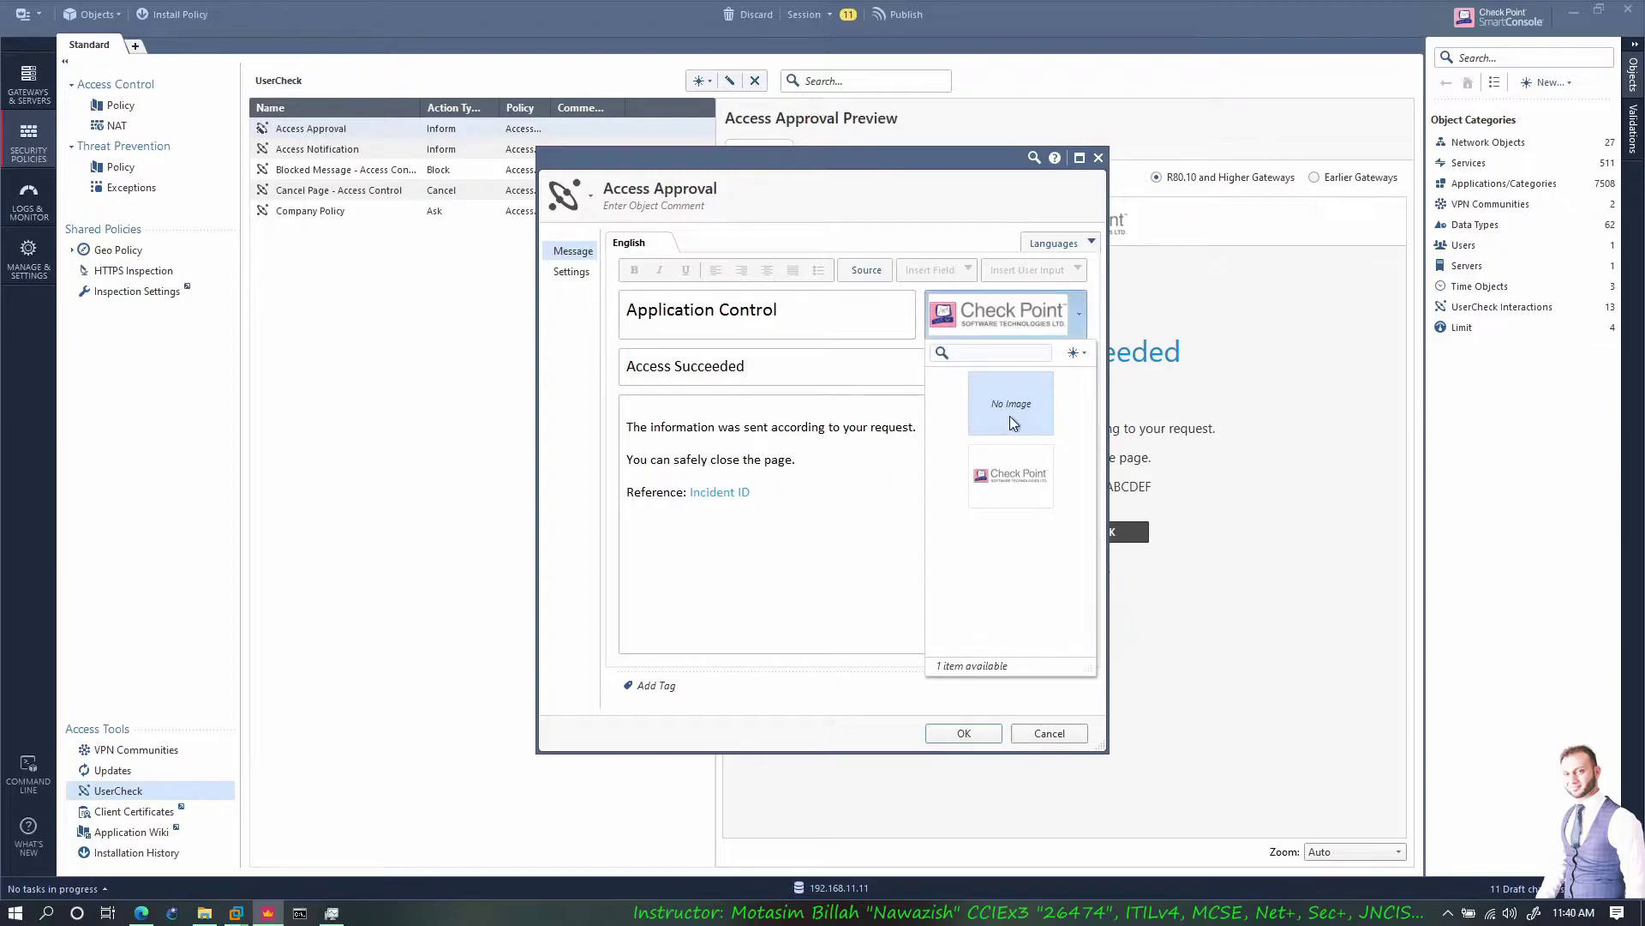
{"action": "left_click", "coordinate": [987, 405]}
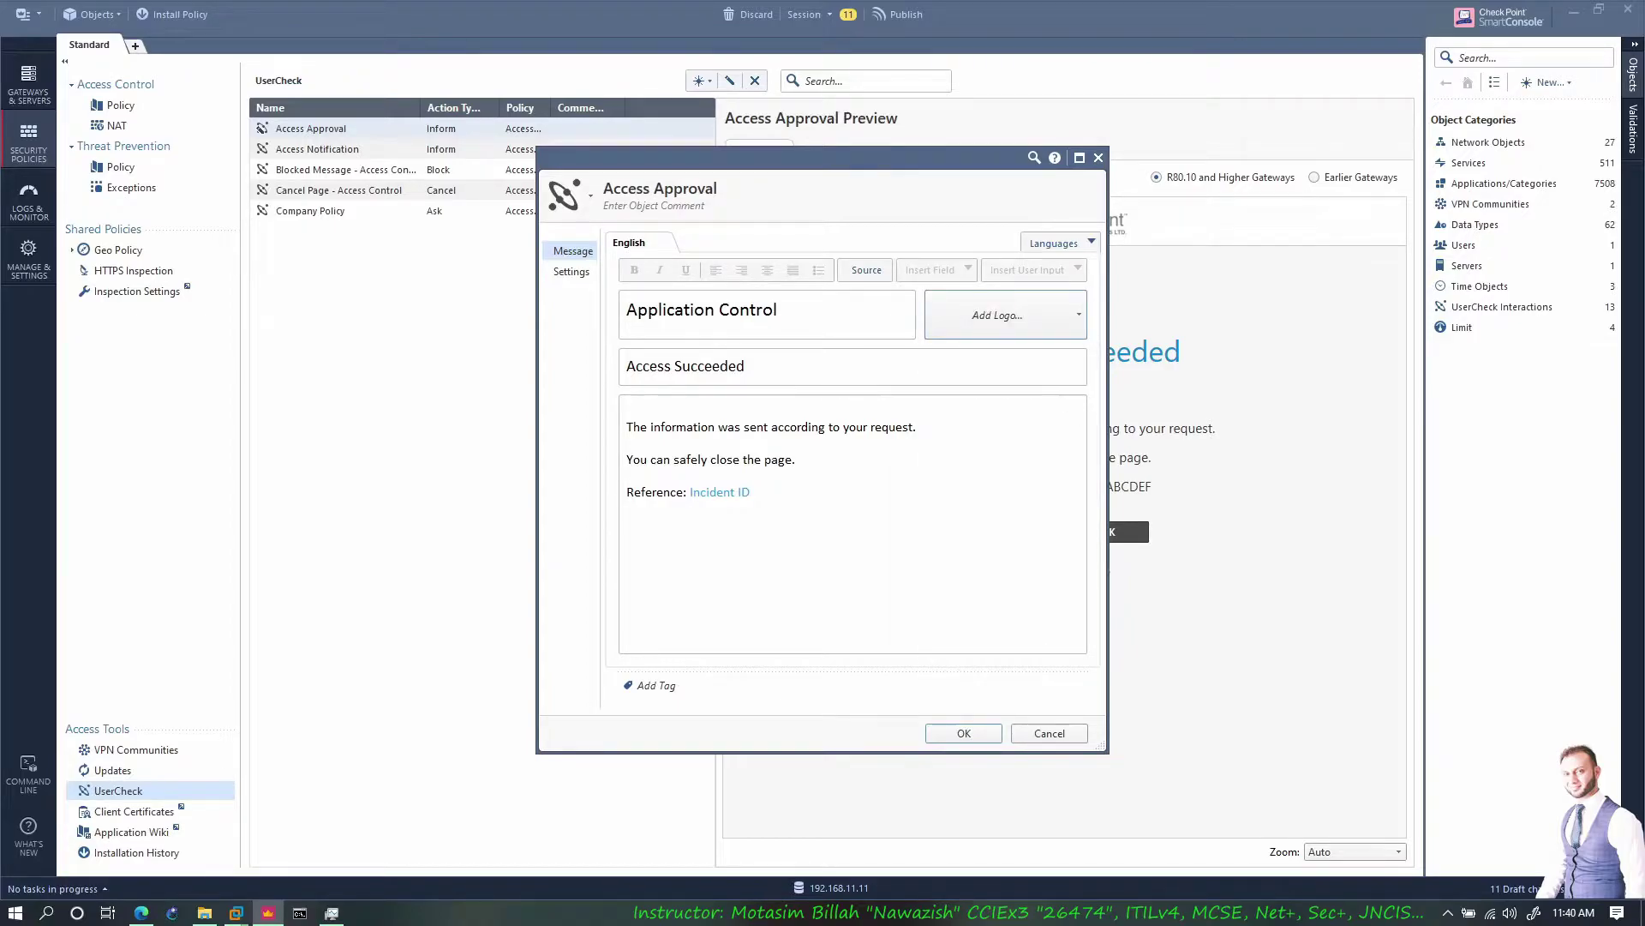
{"action": "left_click", "coordinate": [1062, 317]}
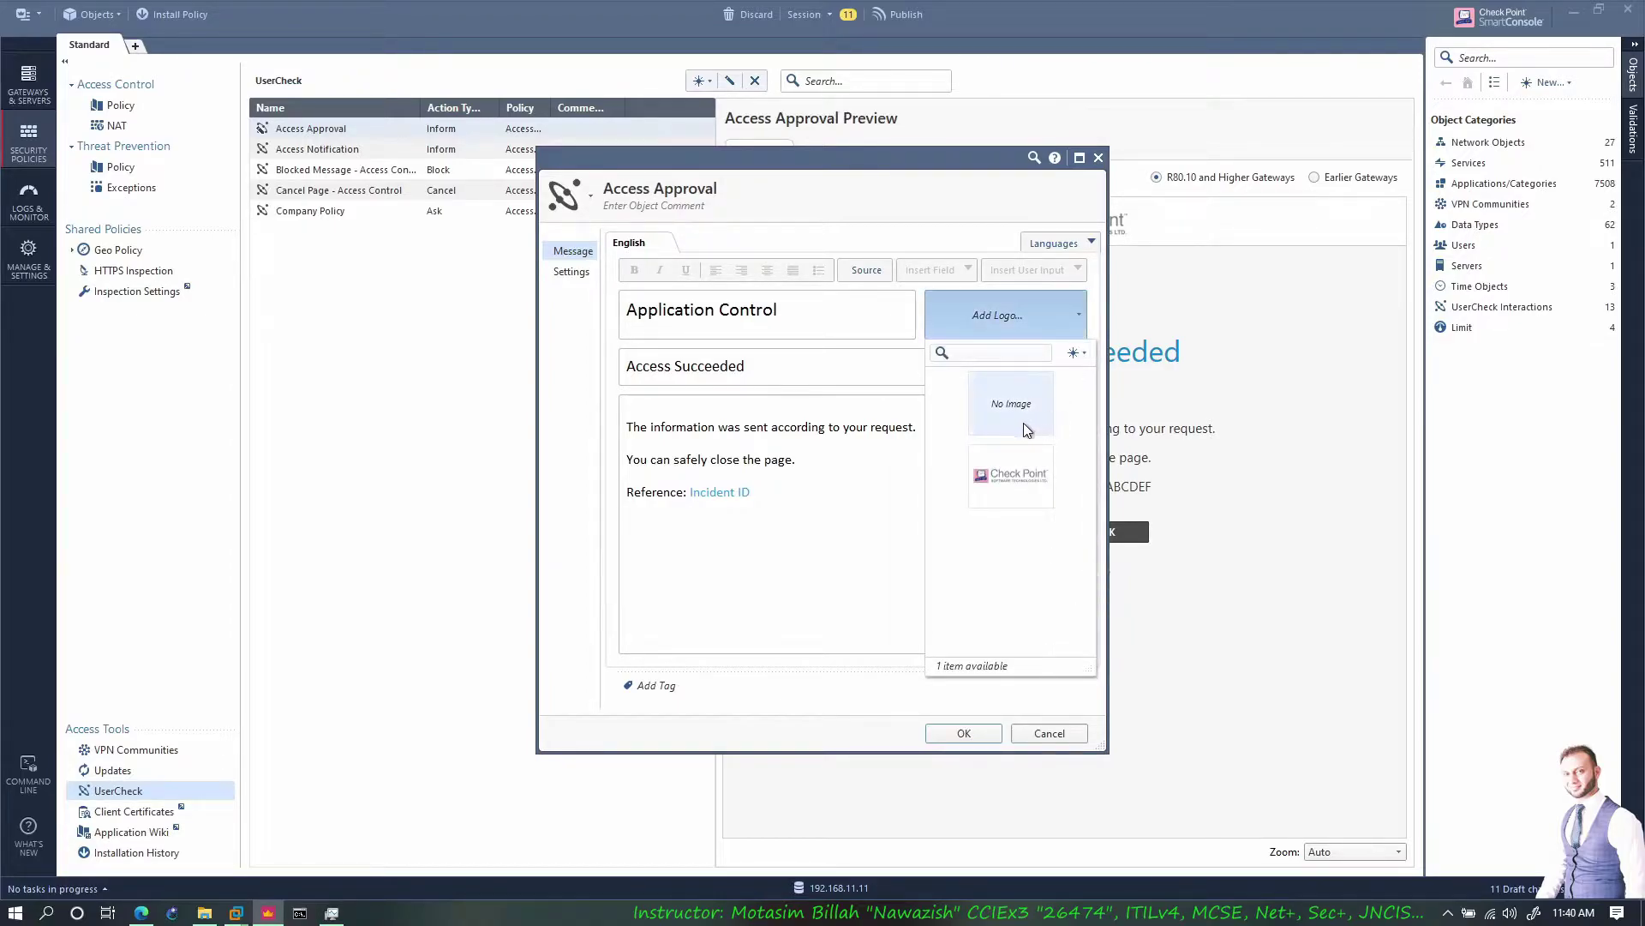
{"action": "left_click", "coordinate": [1083, 353]}
{"action": "left_click", "coordinate": [1161, 373]}
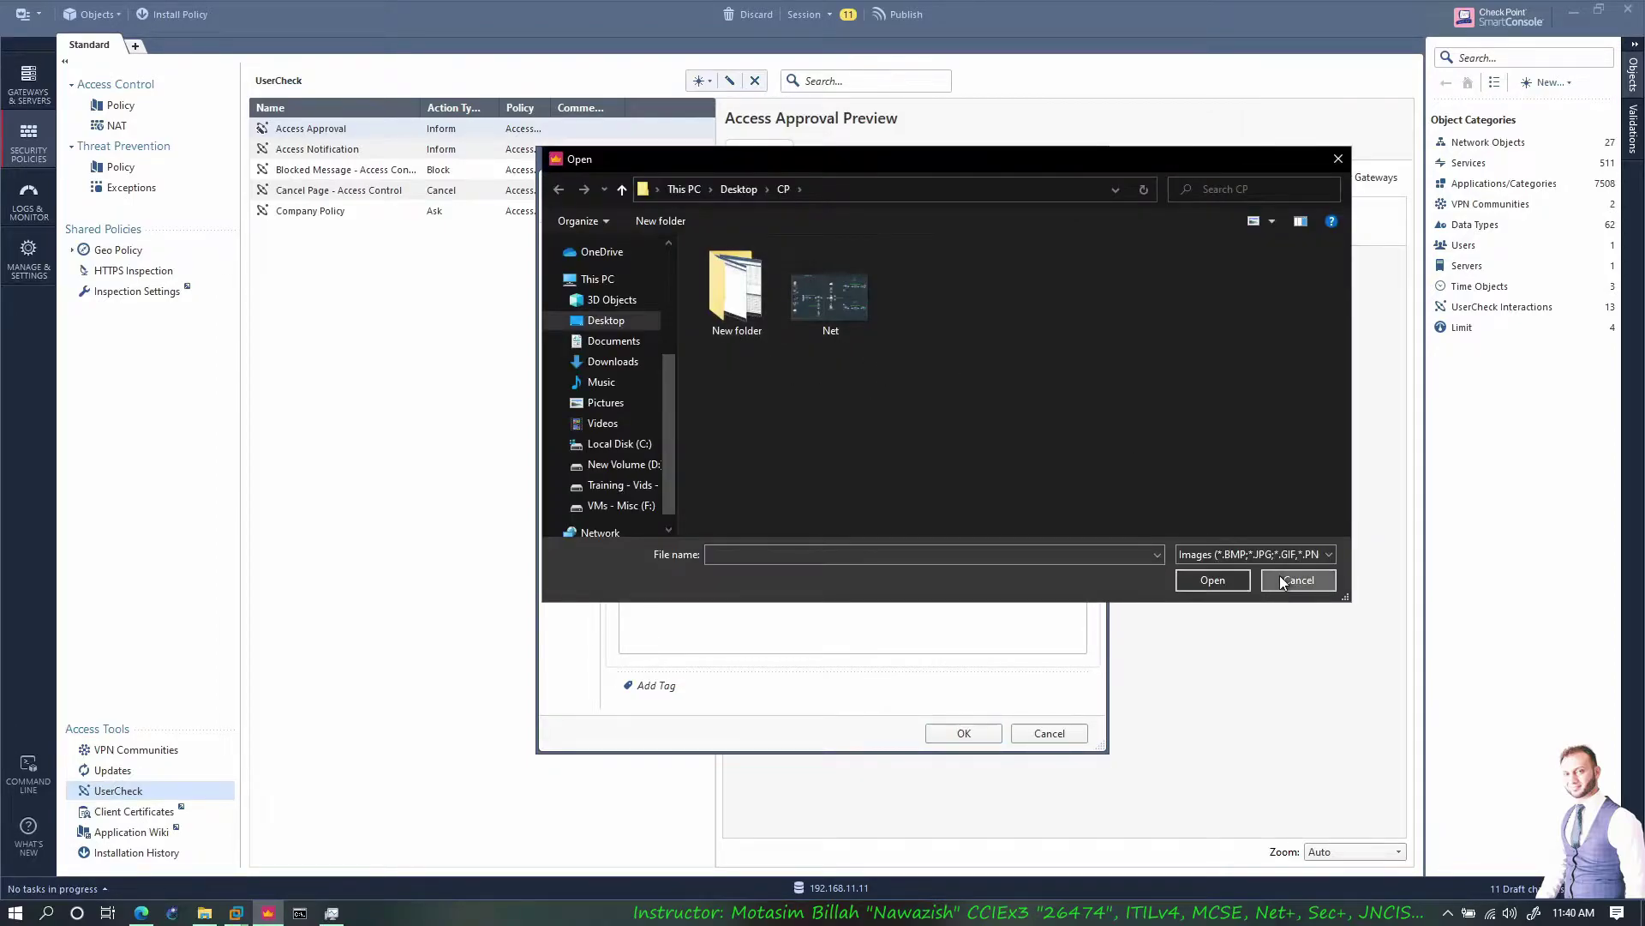
{"action": "left_click", "coordinate": [1279, 574]}
{"action": "left_click", "coordinate": [1042, 338]}
{"action": "left_click", "coordinate": [1027, 387]}
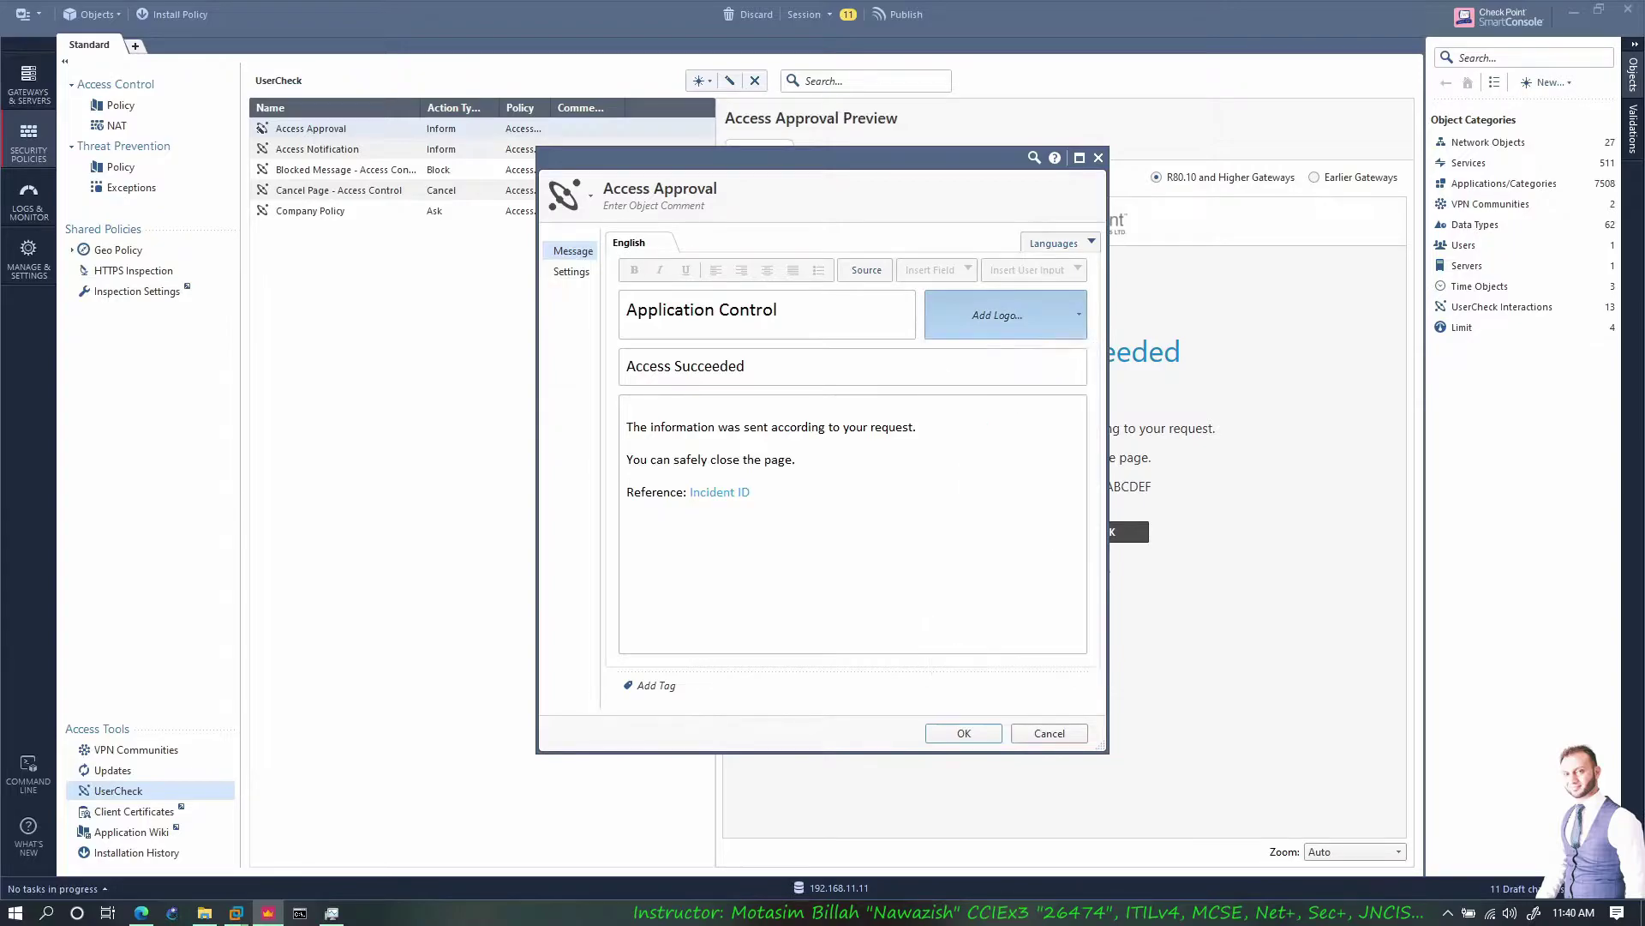
{"action": "left_click", "coordinate": [980, 727]}
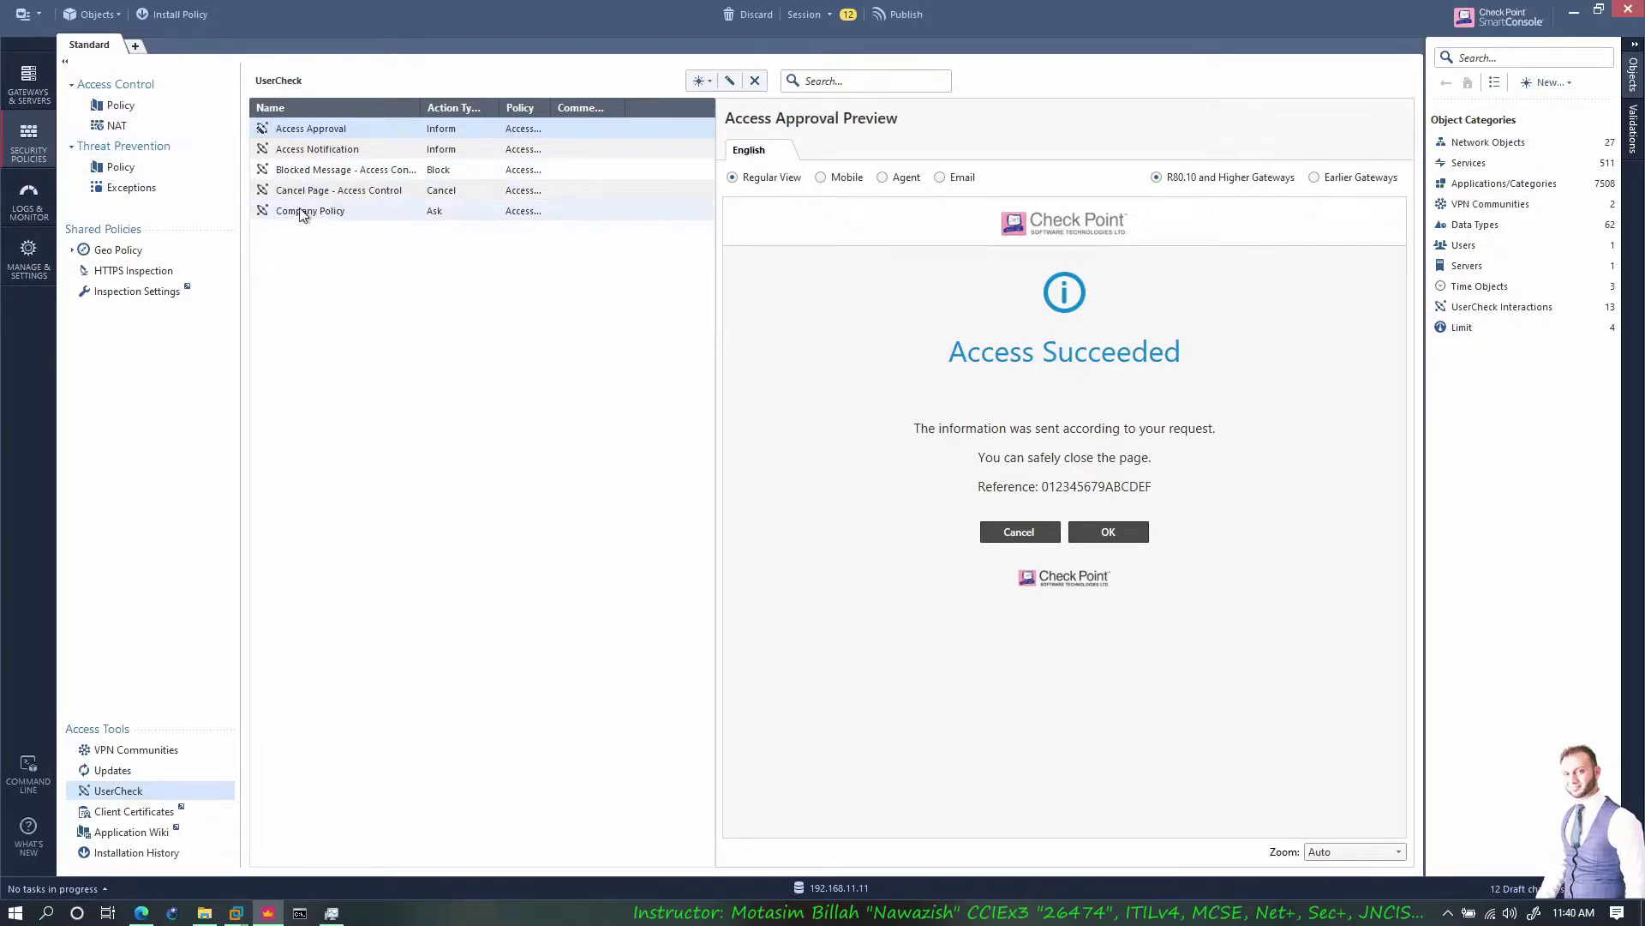
{"action": "left_click", "coordinate": [28, 86]}
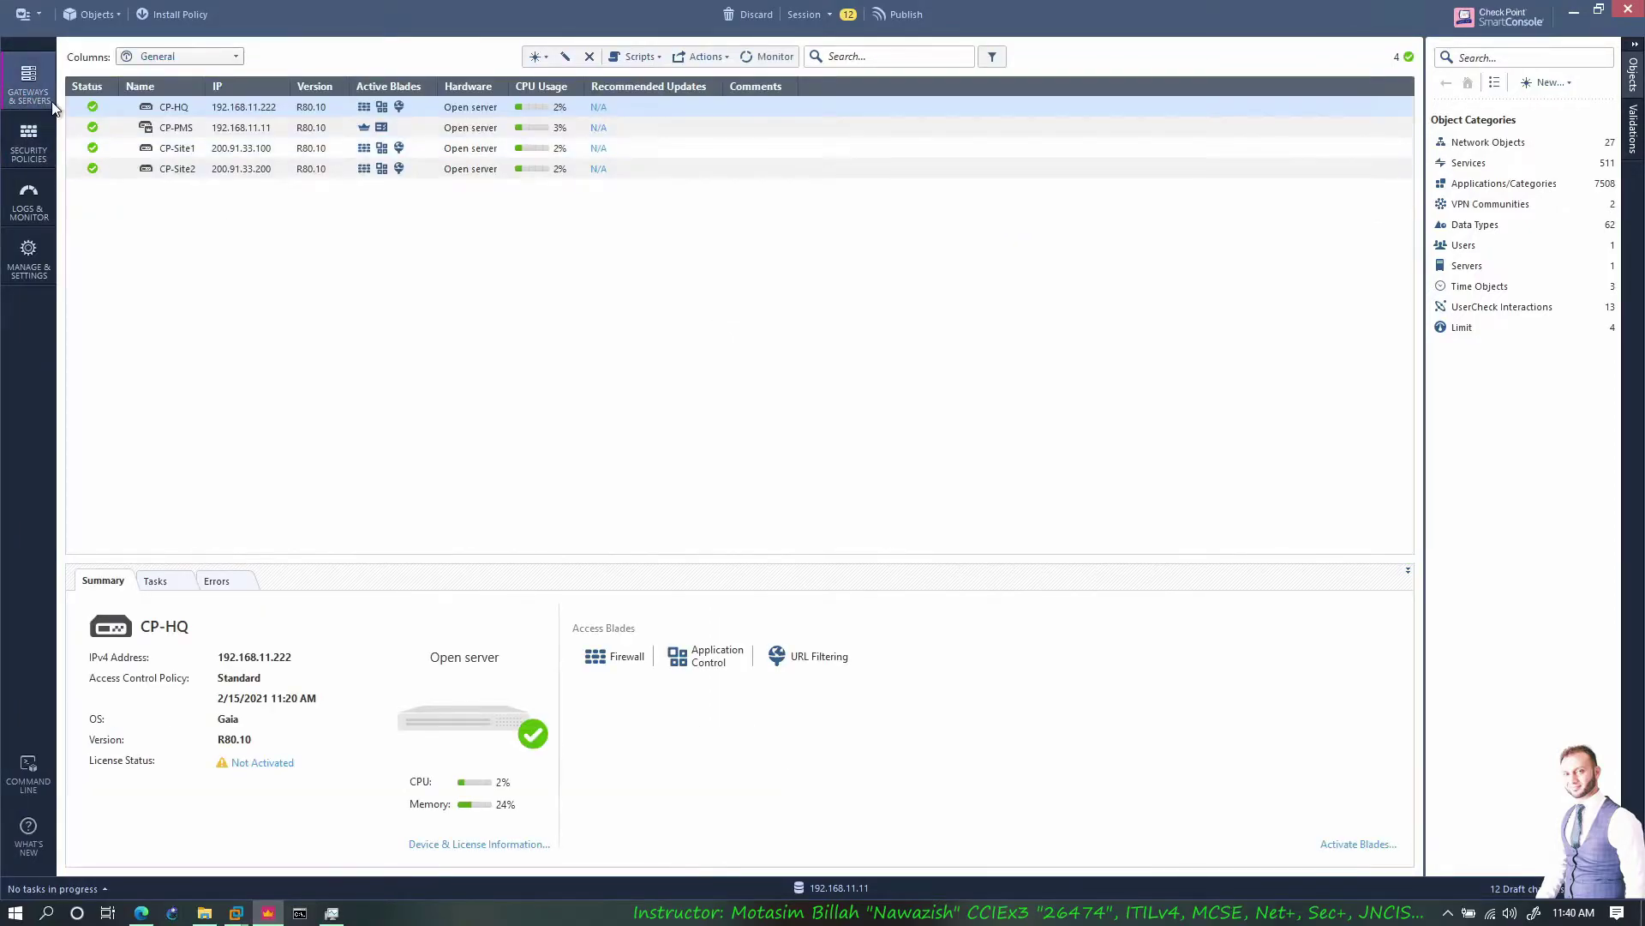
{"action": "right_click", "coordinate": [206, 106]}
{"action": "left_click", "coordinate": [245, 210]}
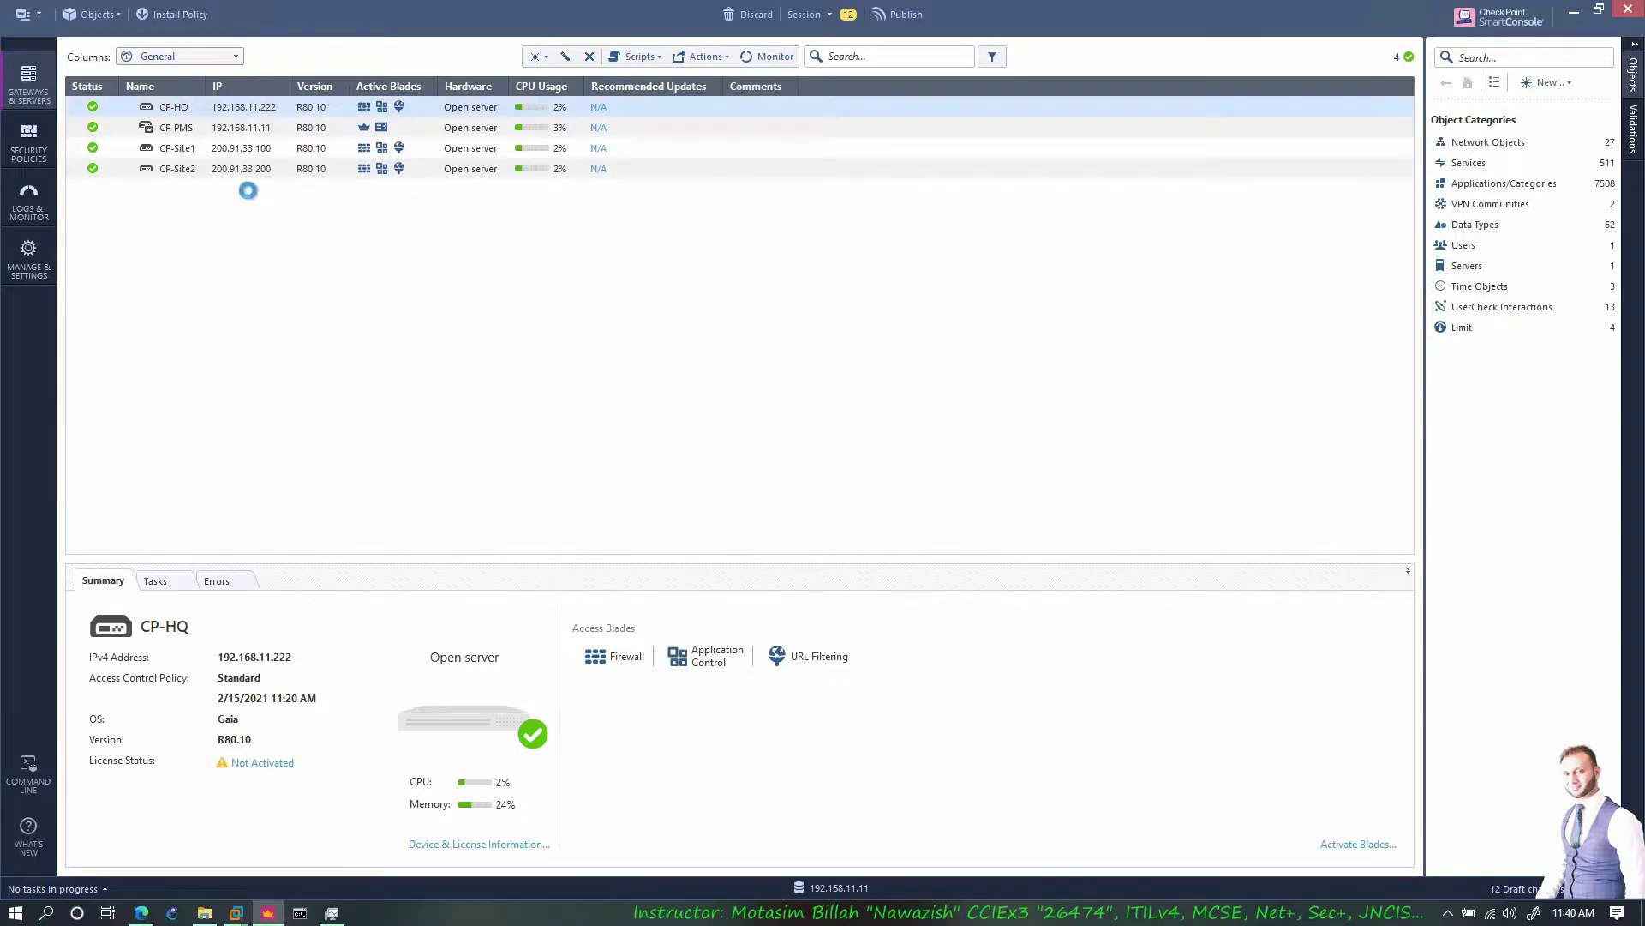
{"action": "left_click", "coordinate": [552, 268]}
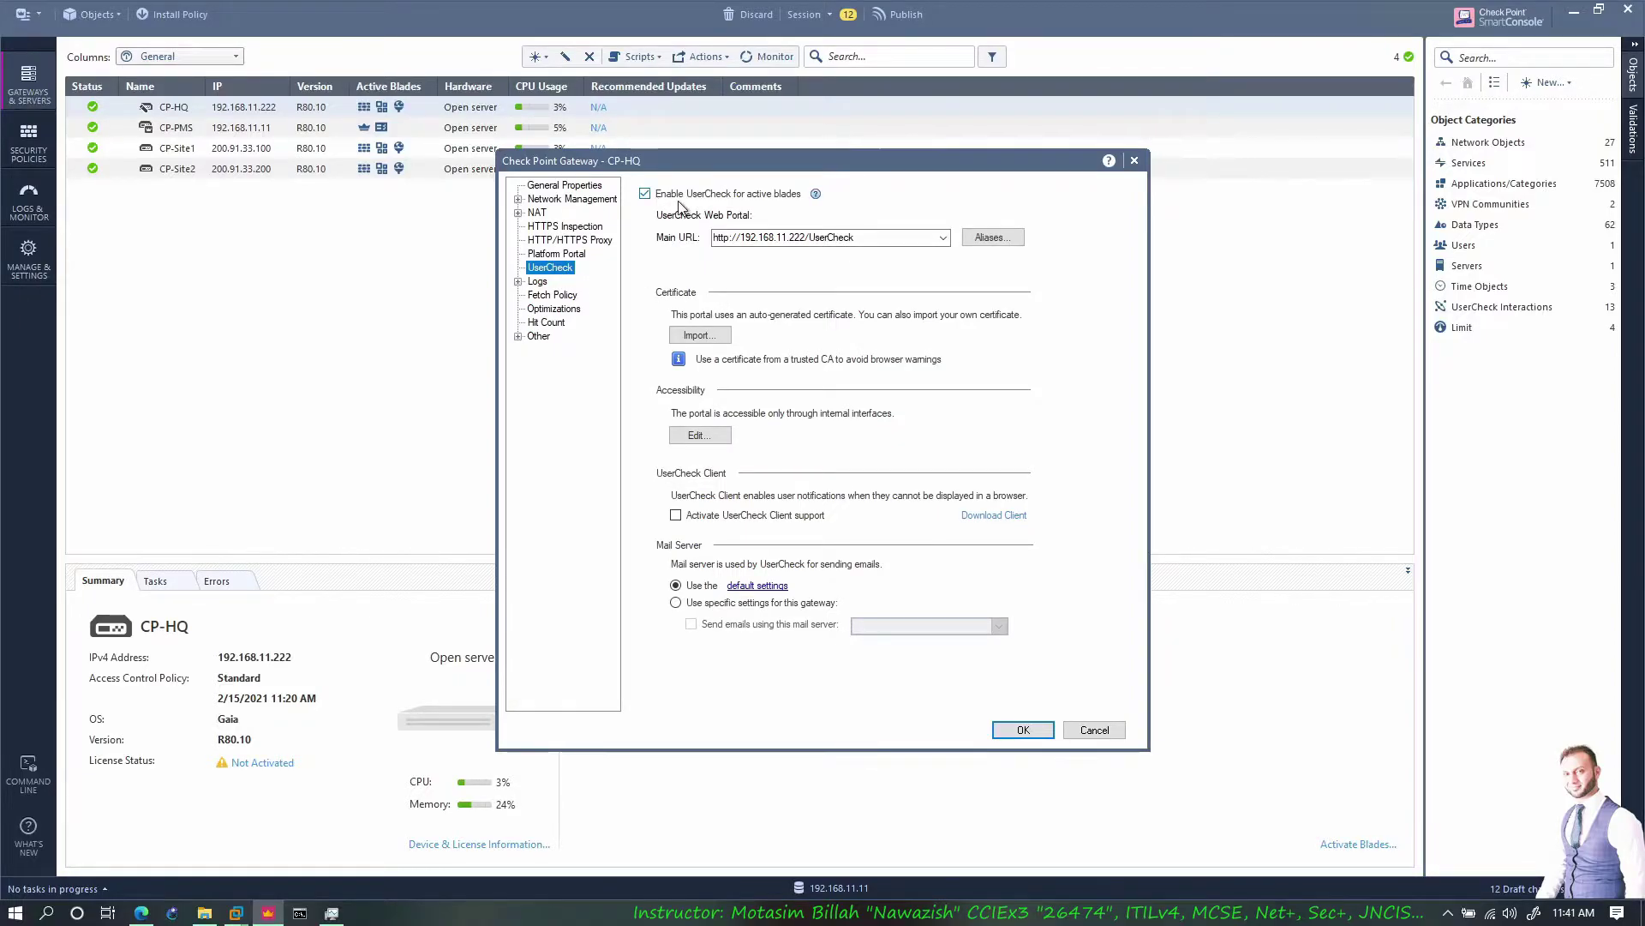
{"action": "left_click", "coordinate": [943, 238]}
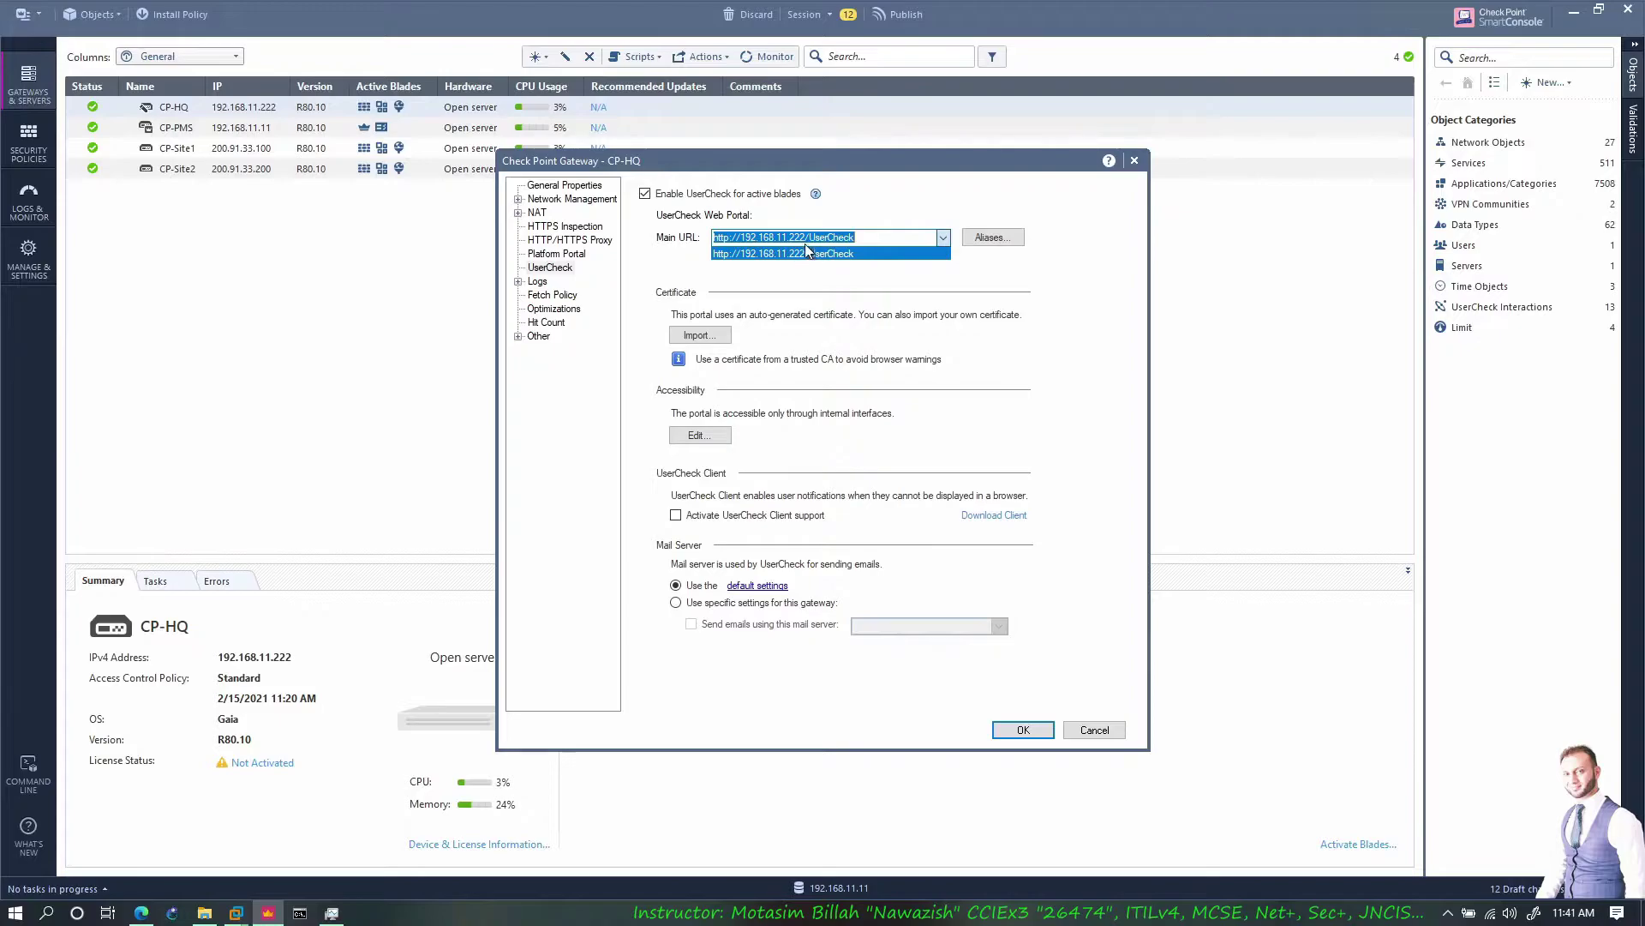
{"action": "left_click", "coordinate": [830, 254]}
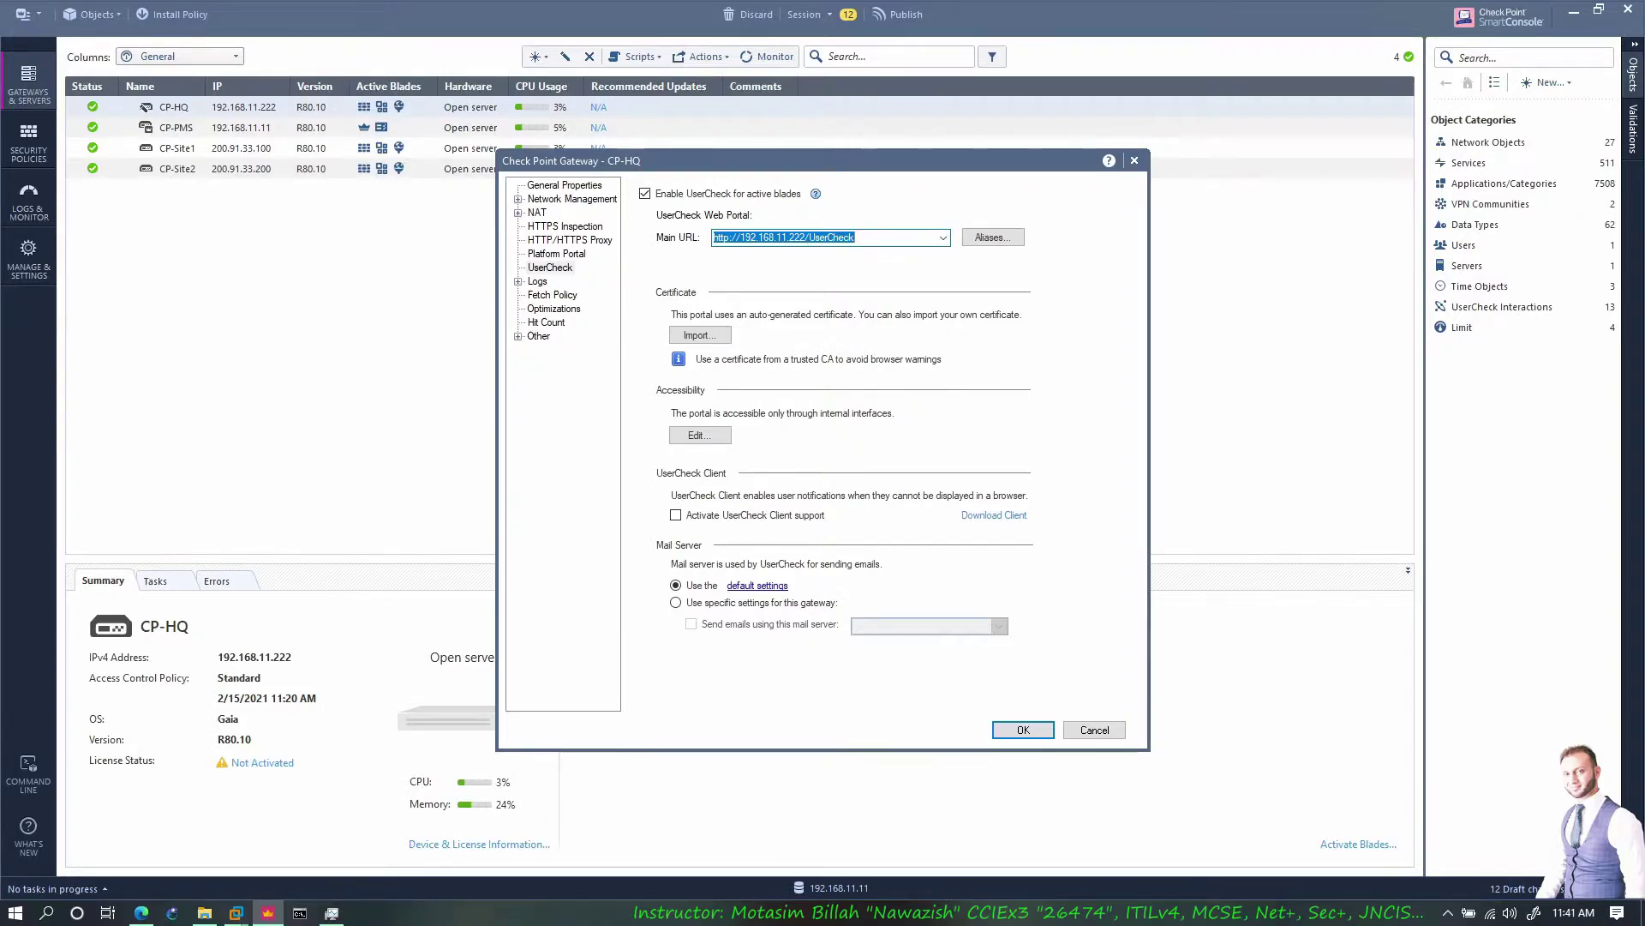
{"action": "left_click", "coordinate": [992, 238]}
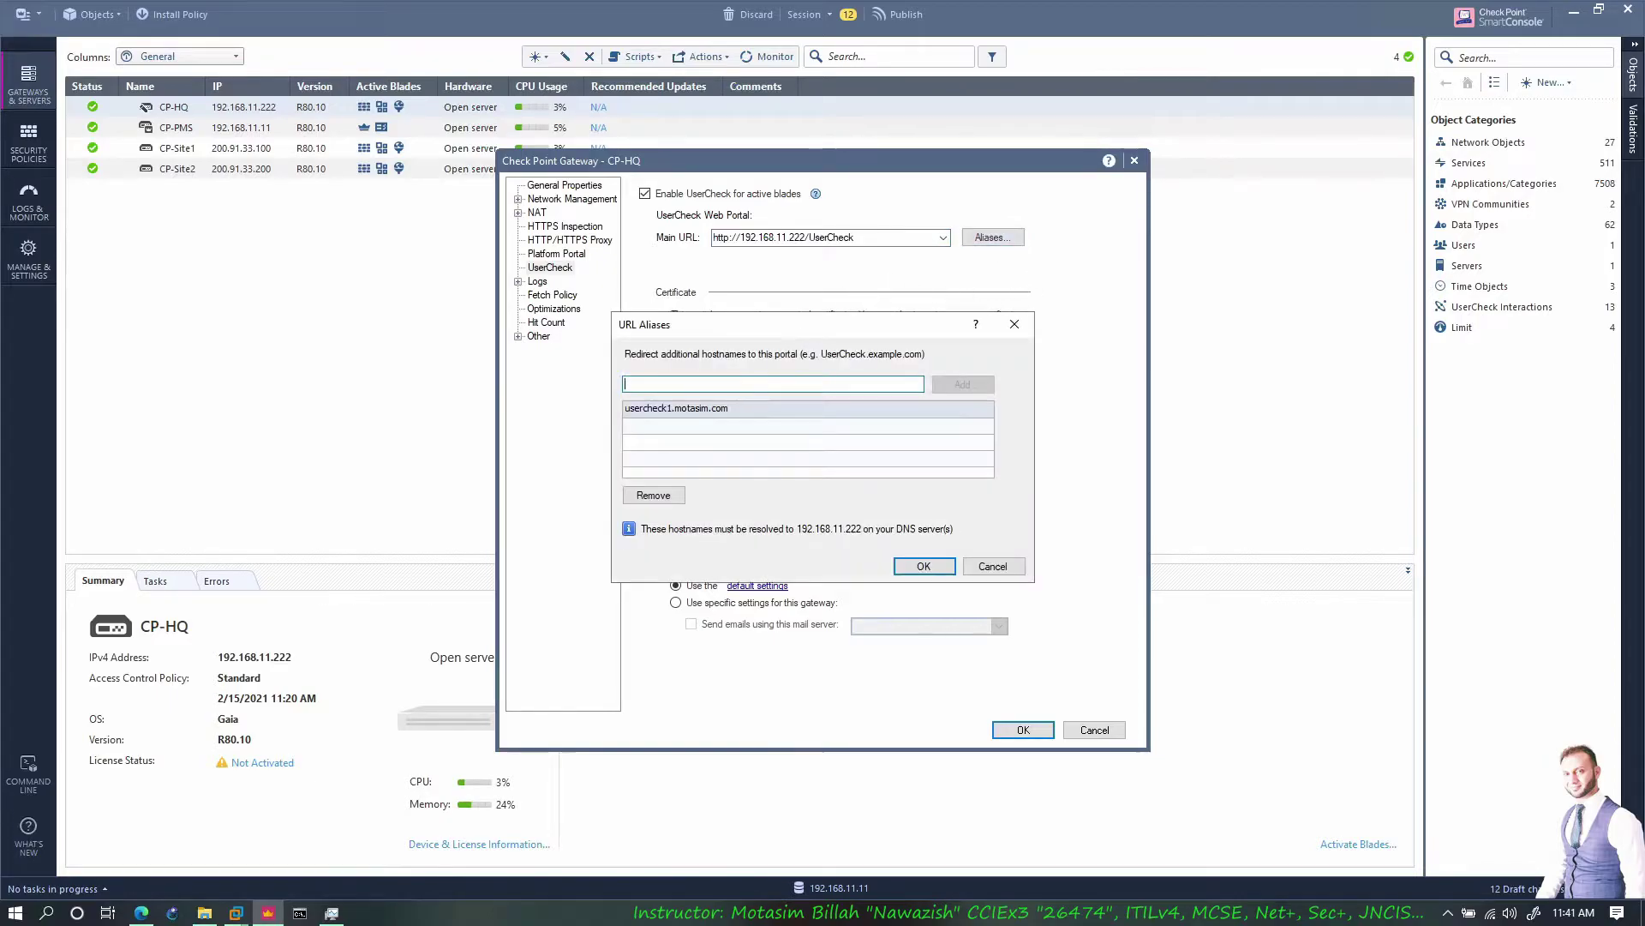
{"action": "left_click", "coordinate": [924, 565]}
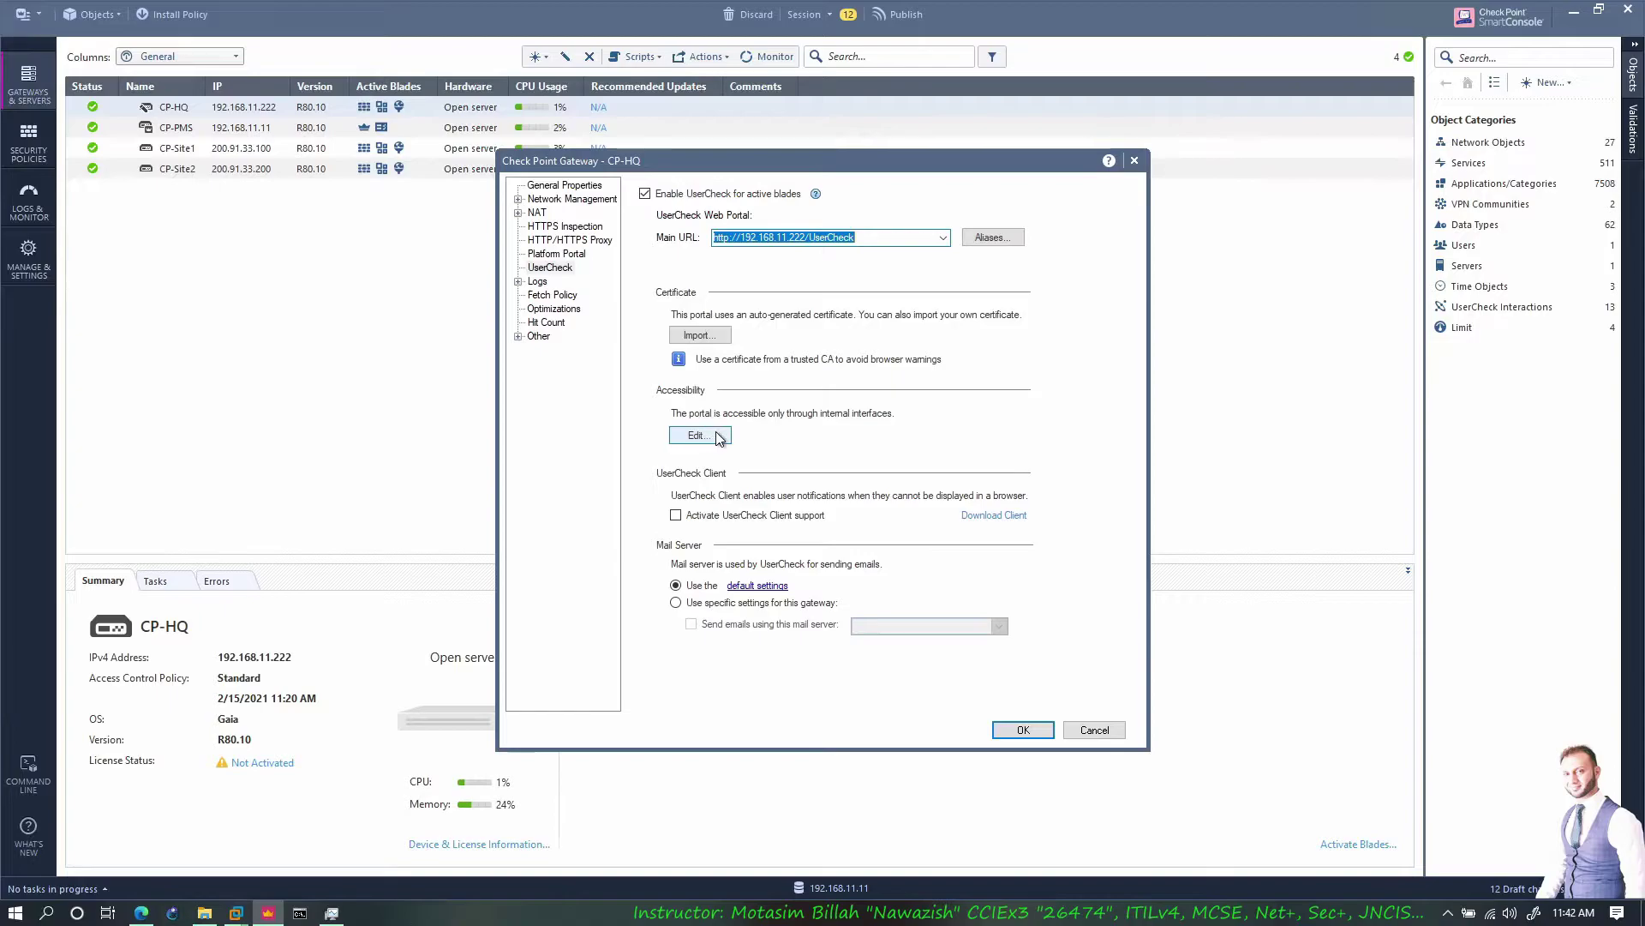
Check the portal accessibility settings and the CP-HQ gateway's network interfaces
{"action": "left_click", "coordinate": [708, 437]}
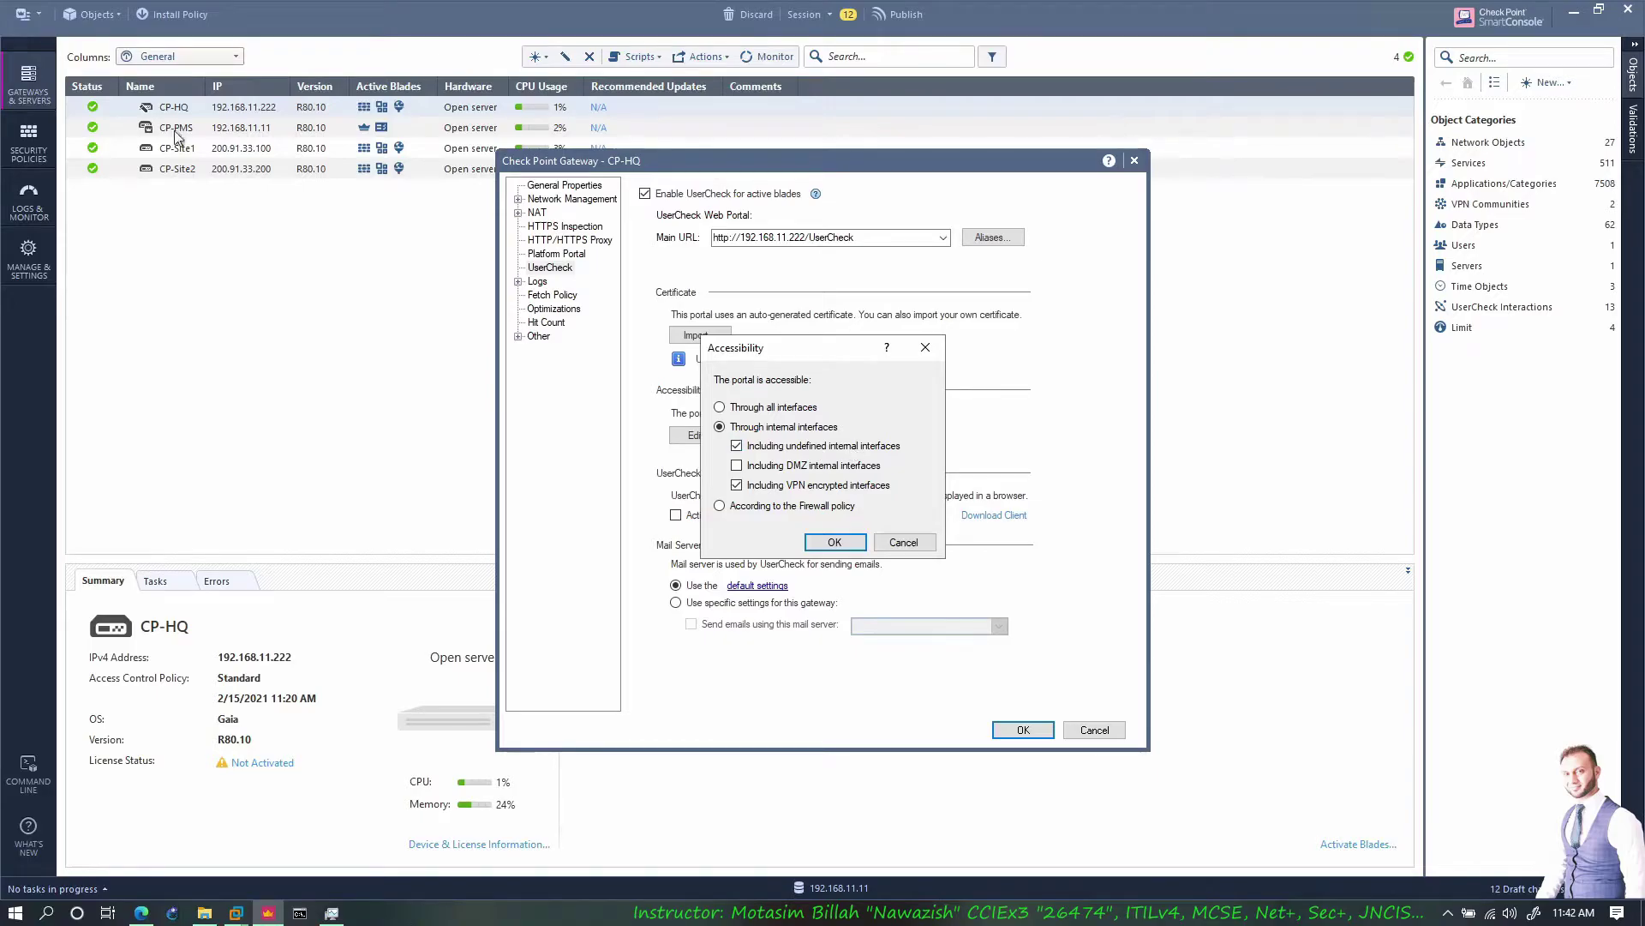
{"action": "left_click", "coordinate": [831, 542]}
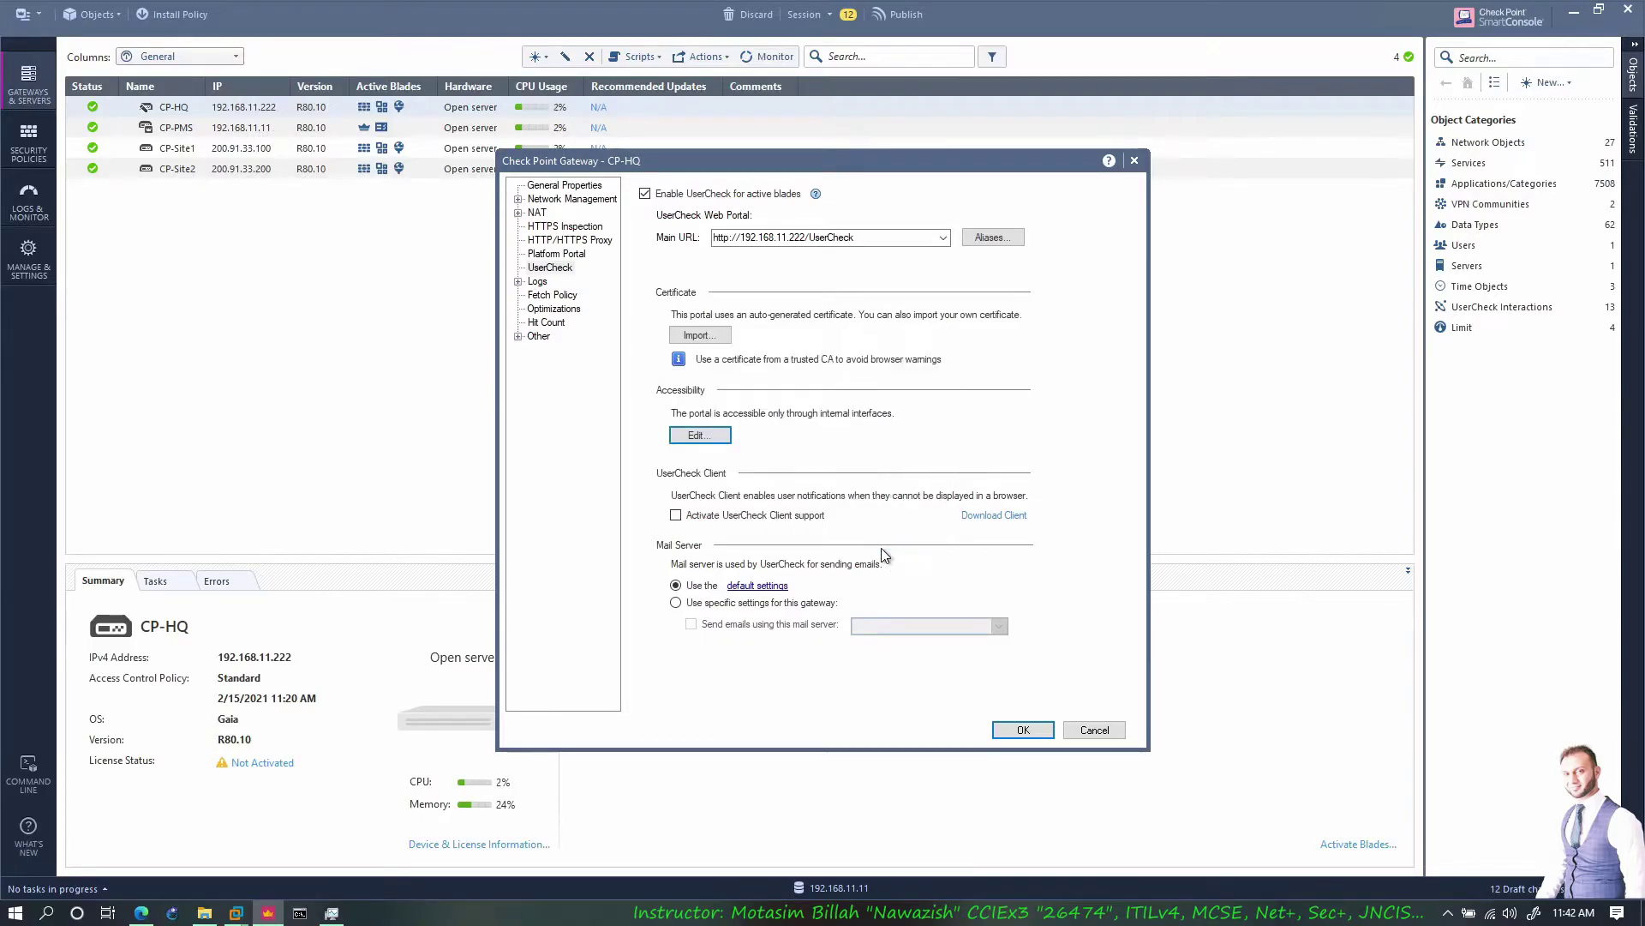
{"action": "left_click", "coordinate": [571, 199]}
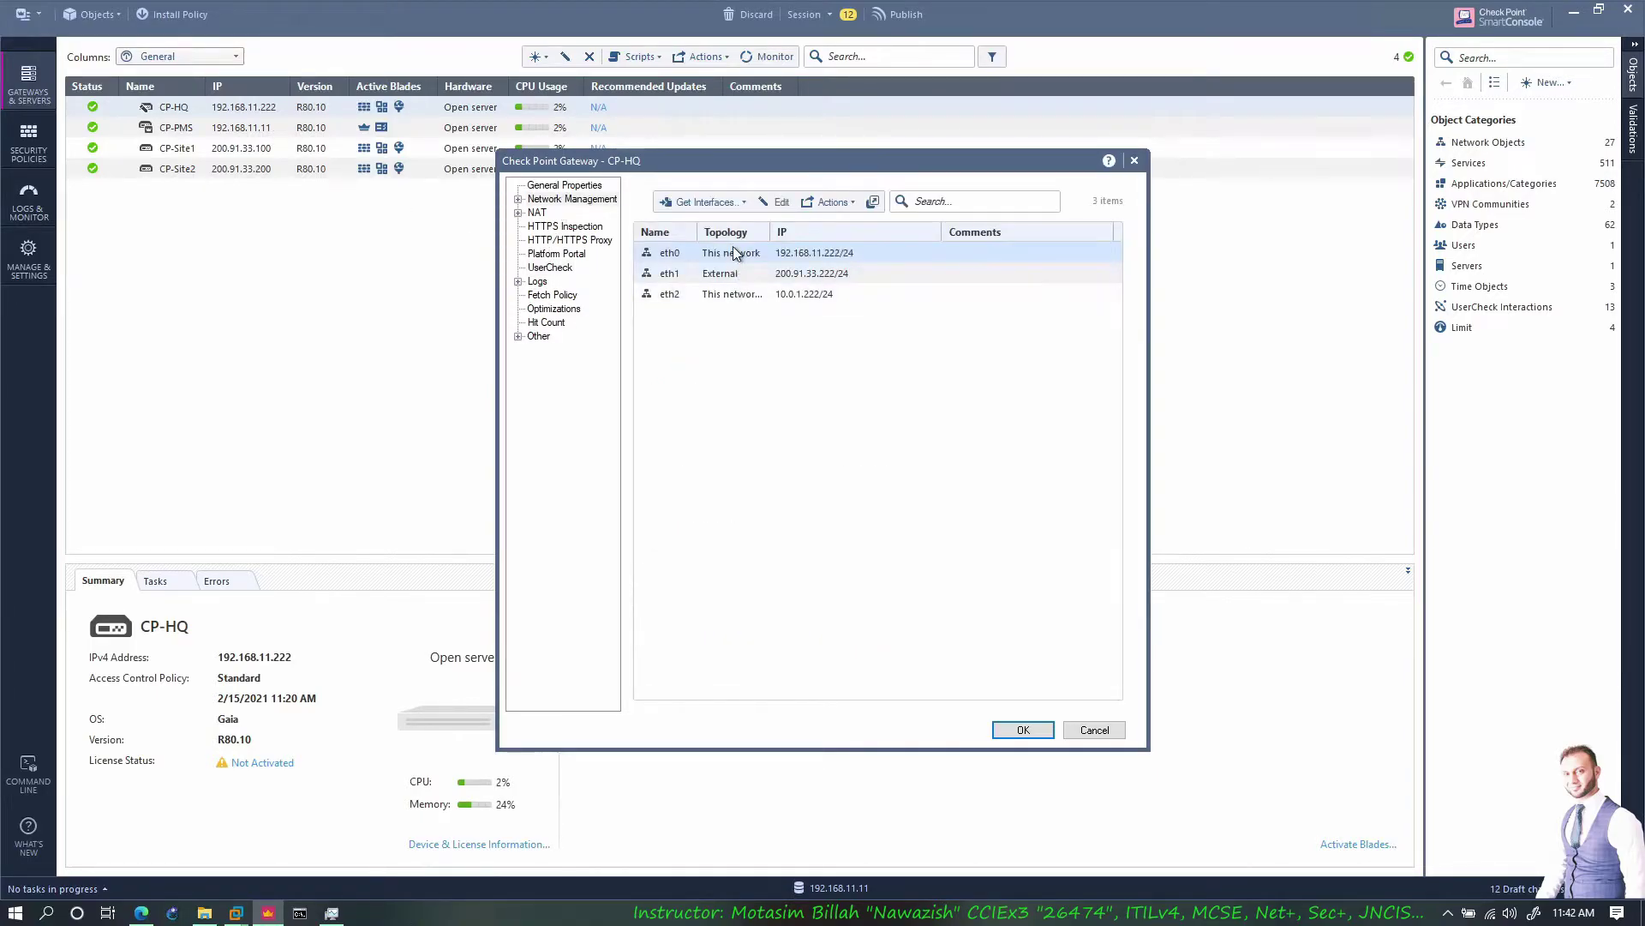
{"action": "left_click", "coordinate": [549, 268]}
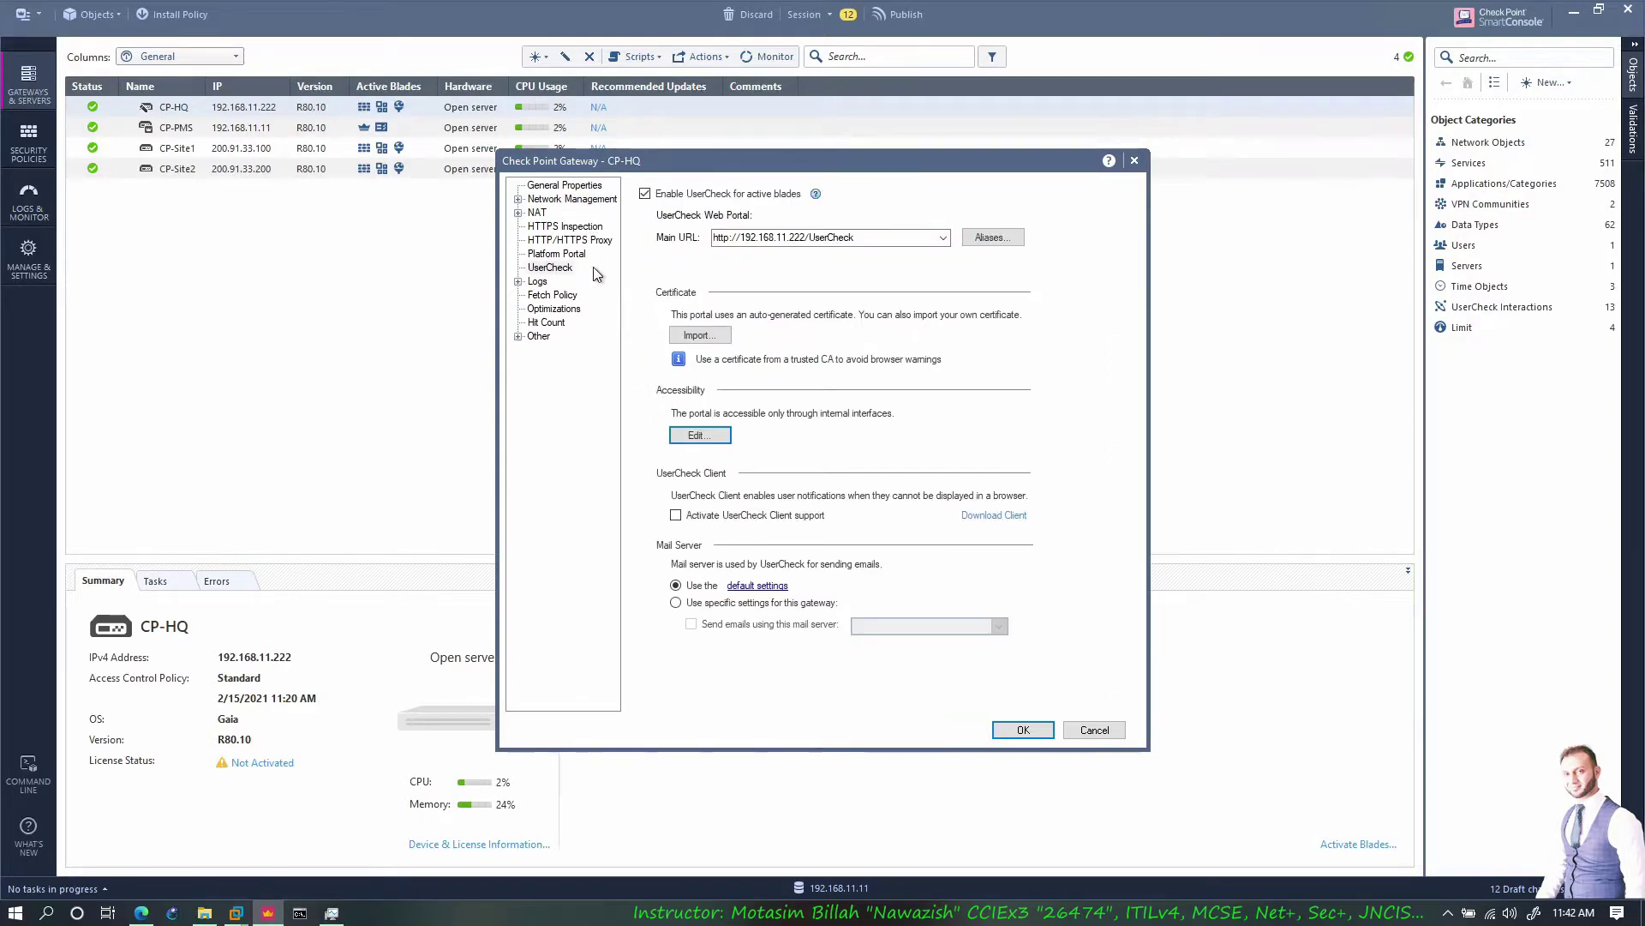
Make the UserCheck portal accessible through all interfaces and save CP-HQ's properties
{"action": "left_click", "coordinate": [700, 436]}
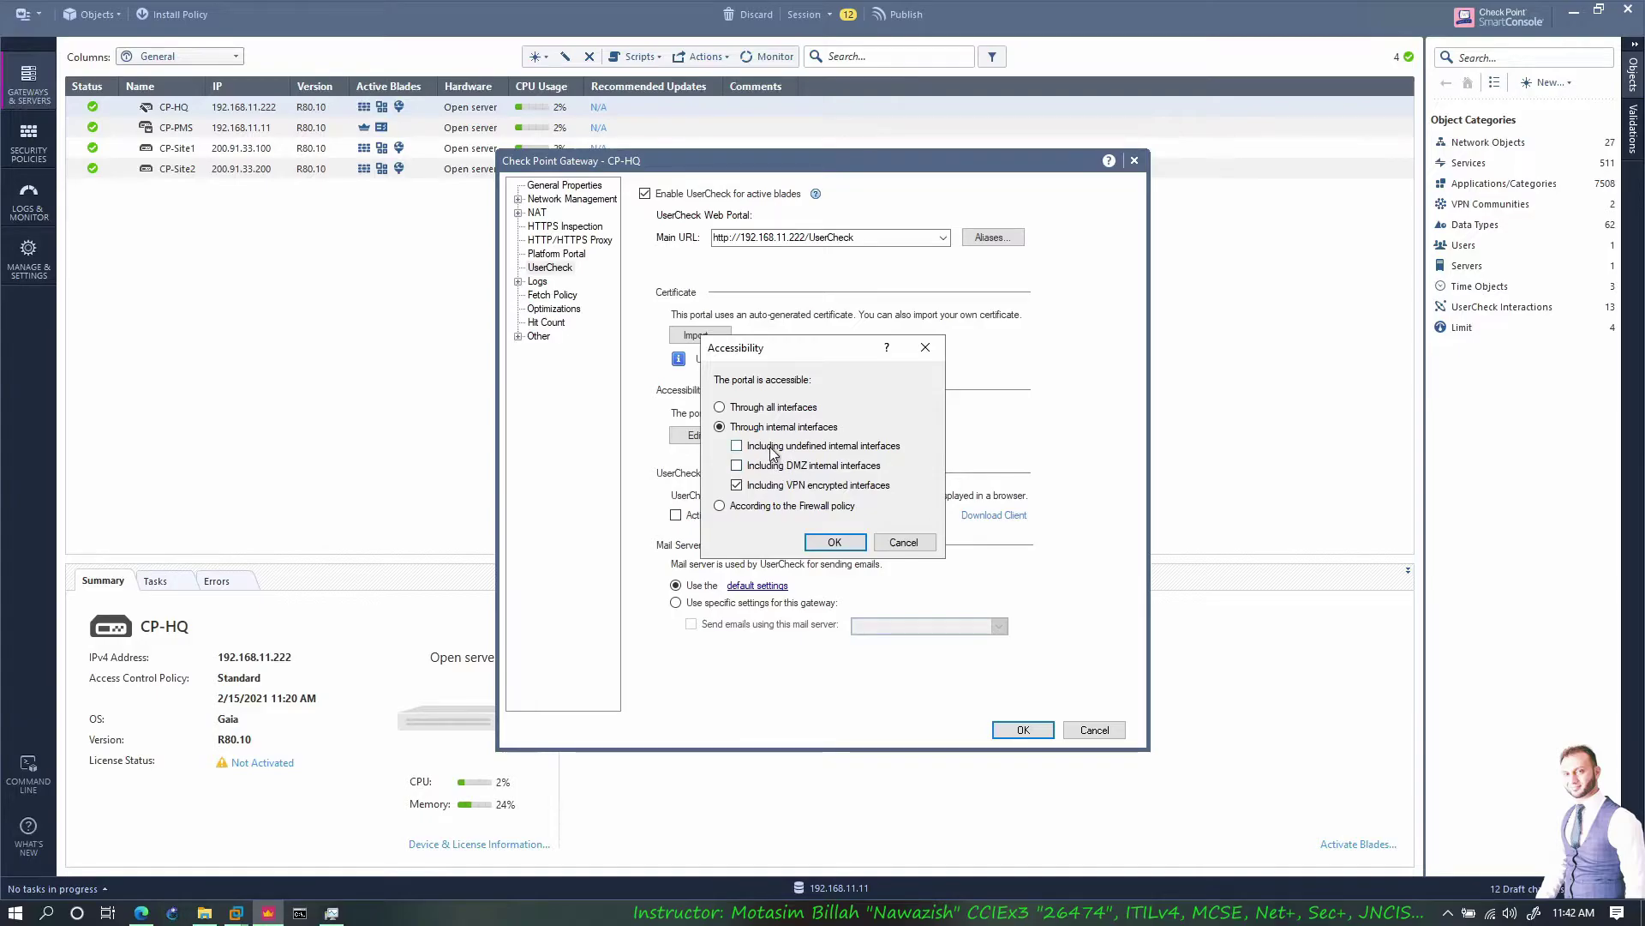
{"action": "left_click", "coordinate": [776, 447]}
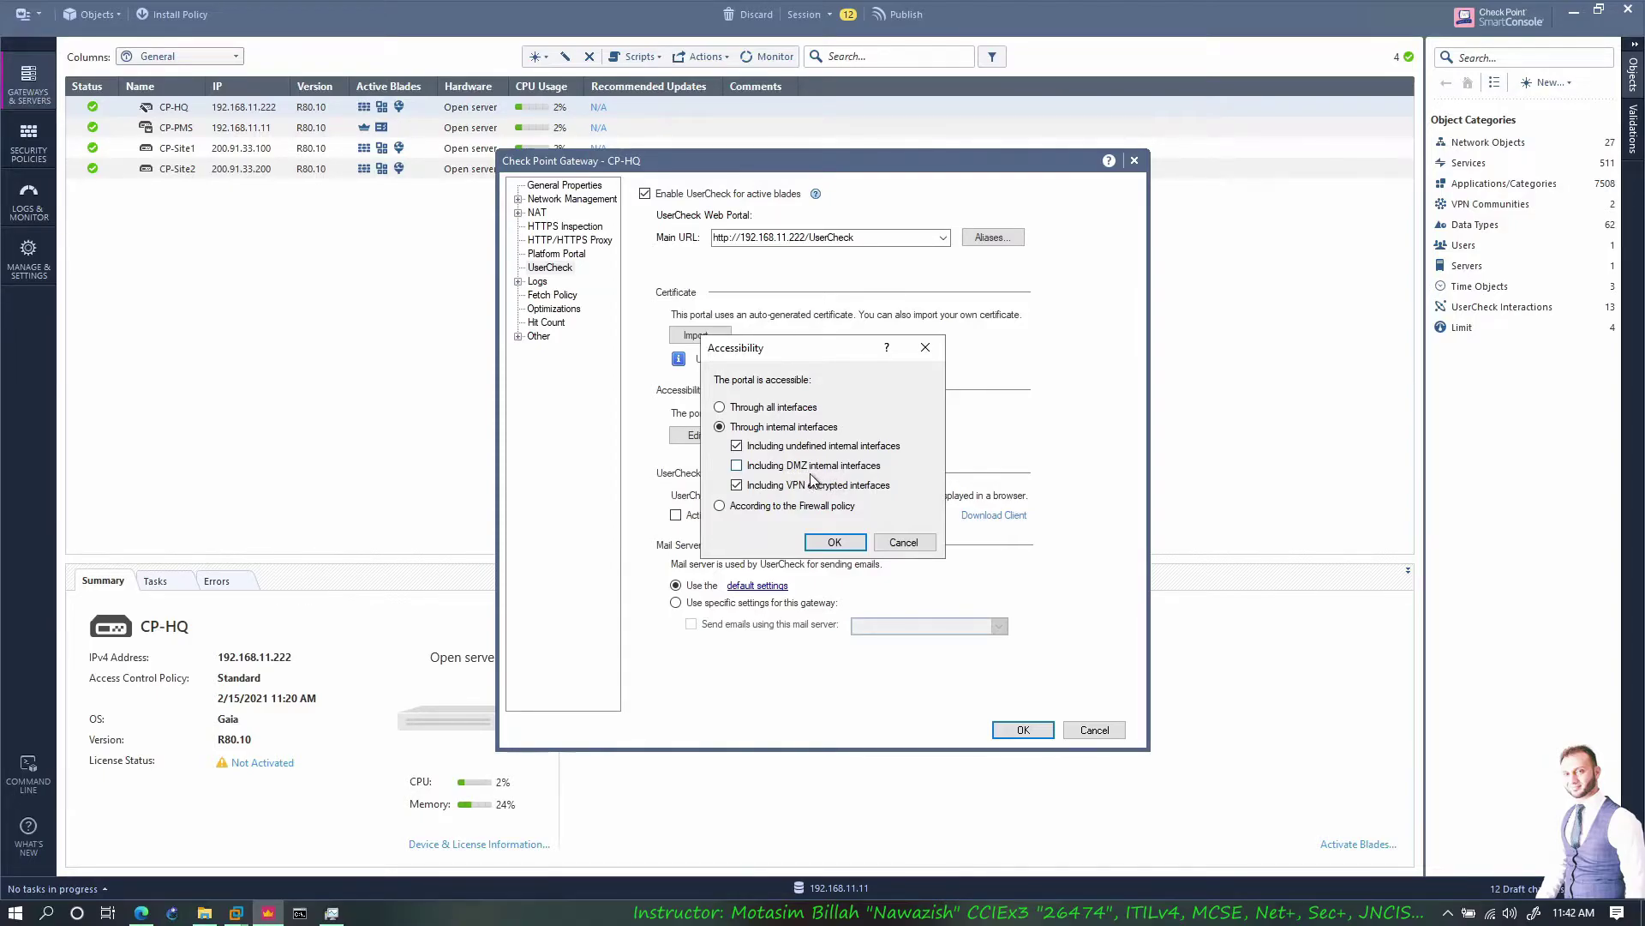
{"action": "left_click", "coordinate": [794, 469]}
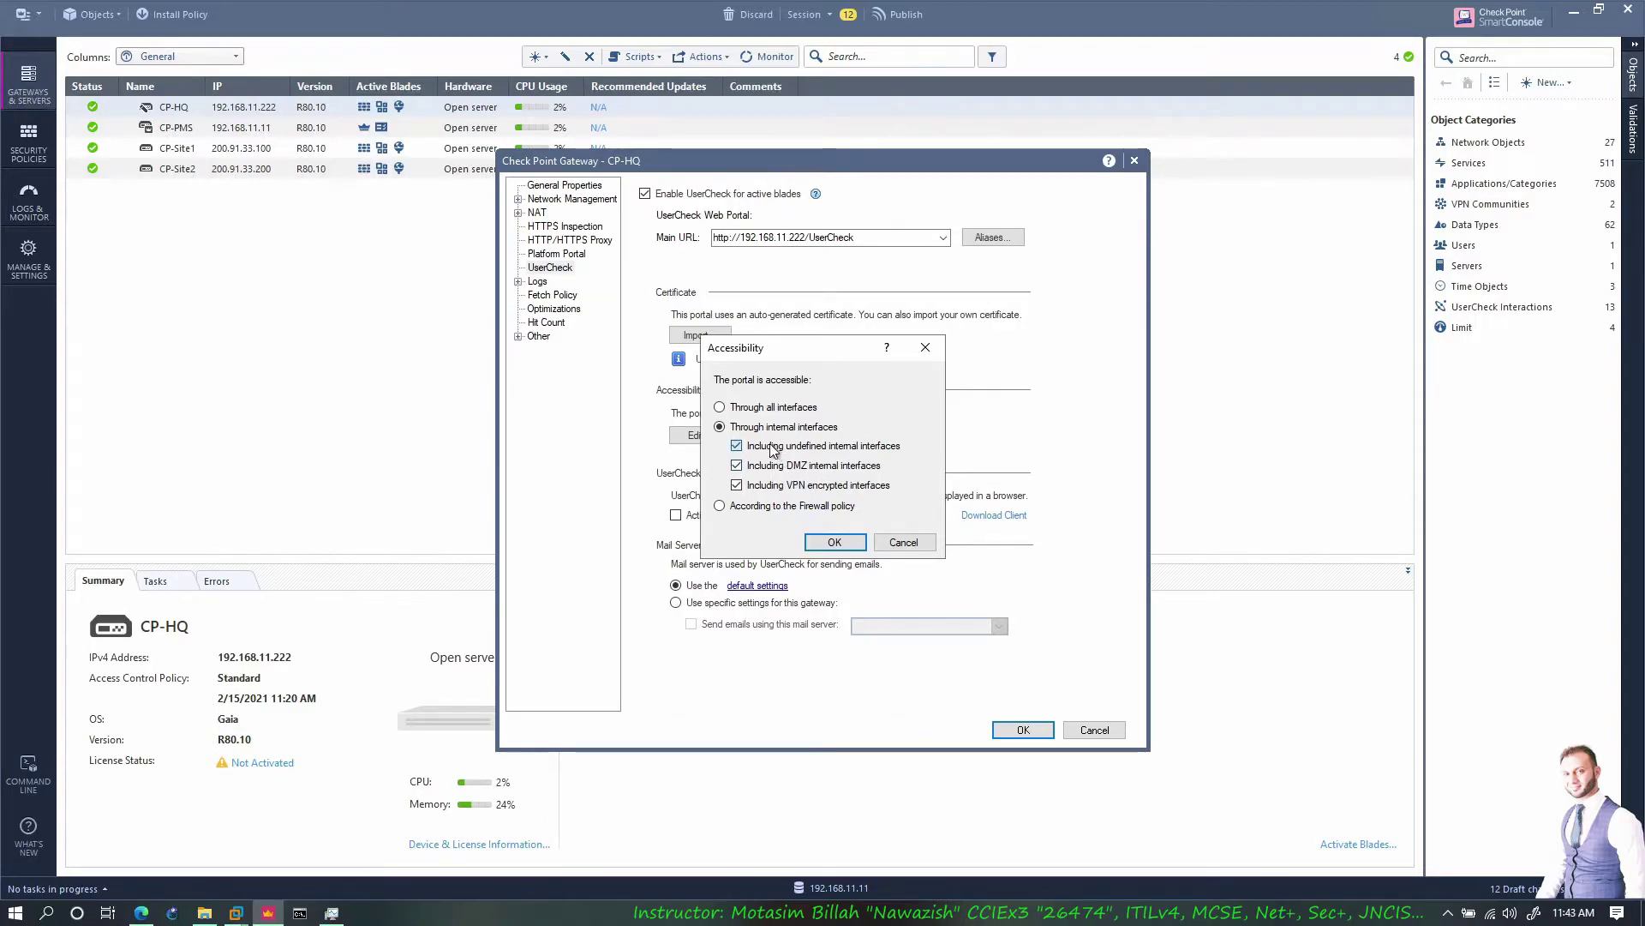
{"action": "left_click", "coordinate": [744, 409]}
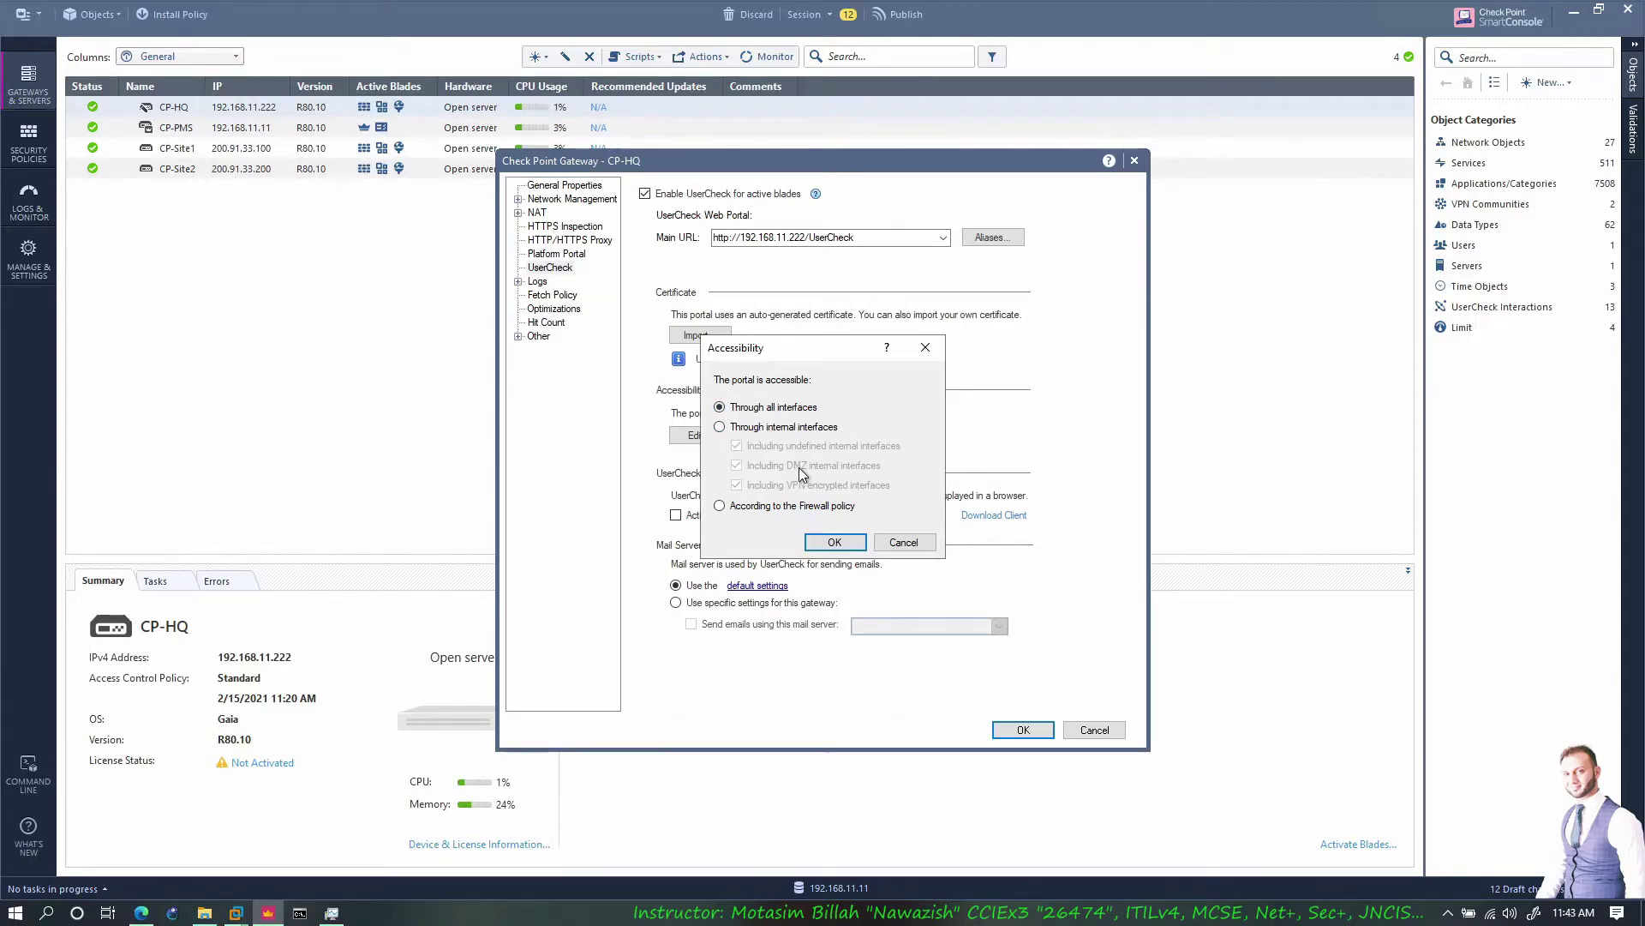
{"action": "left_click", "coordinate": [776, 506]}
{"action": "left_click", "coordinate": [767, 408]}
{"action": "left_click", "coordinate": [835, 542]}
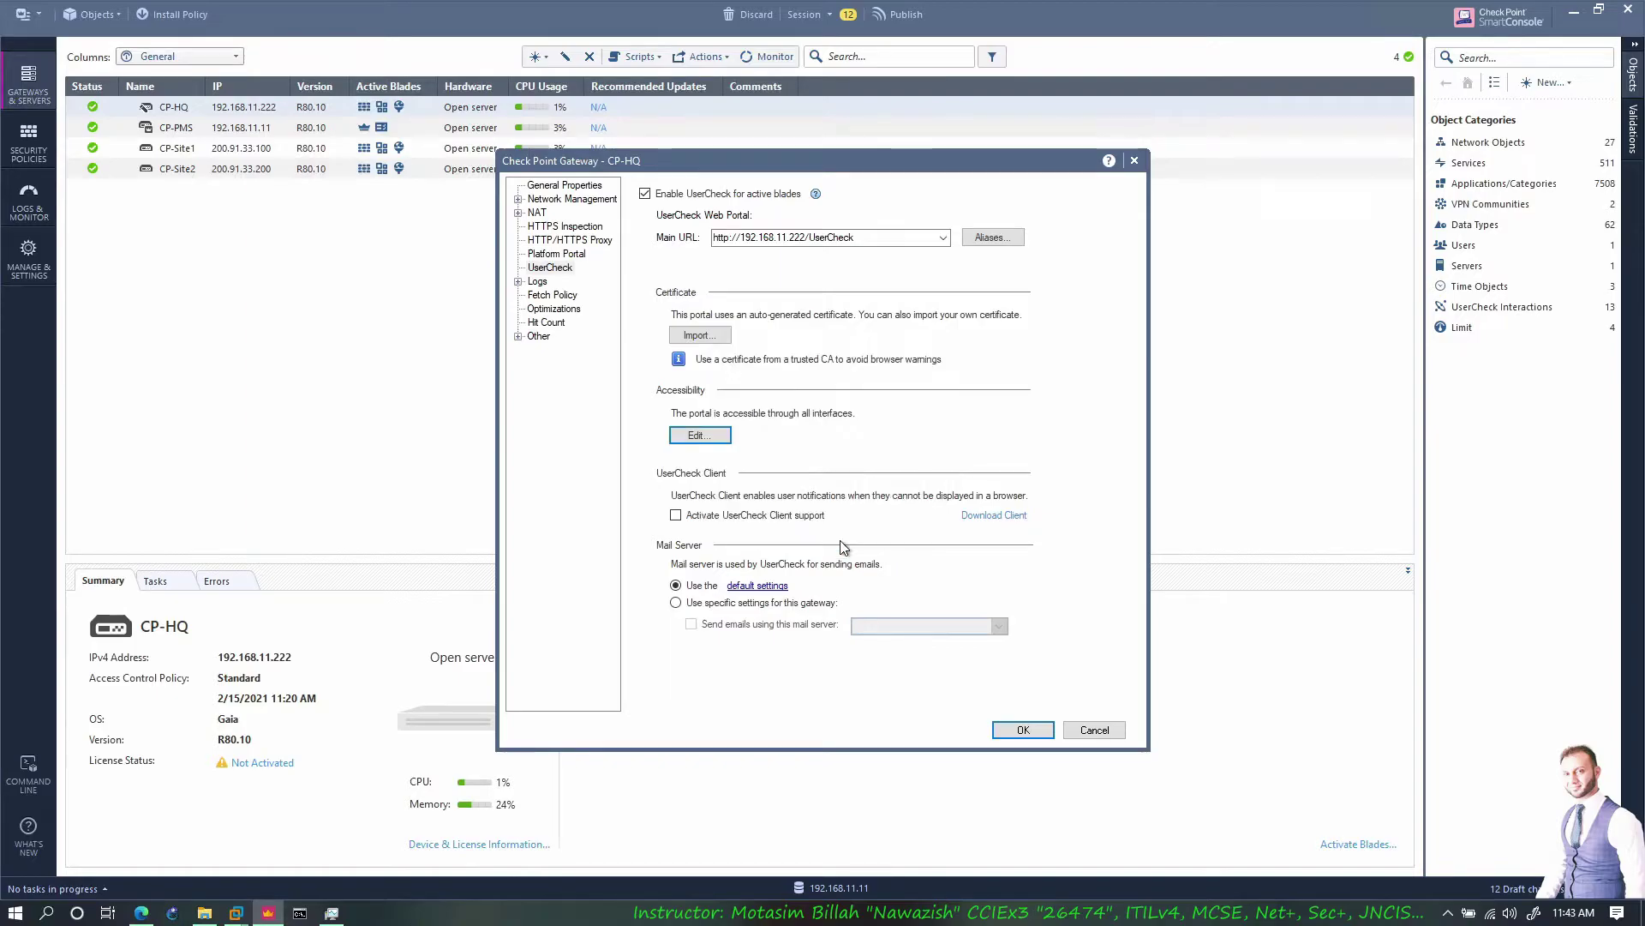
{"action": "left_click", "coordinate": [1024, 730]}
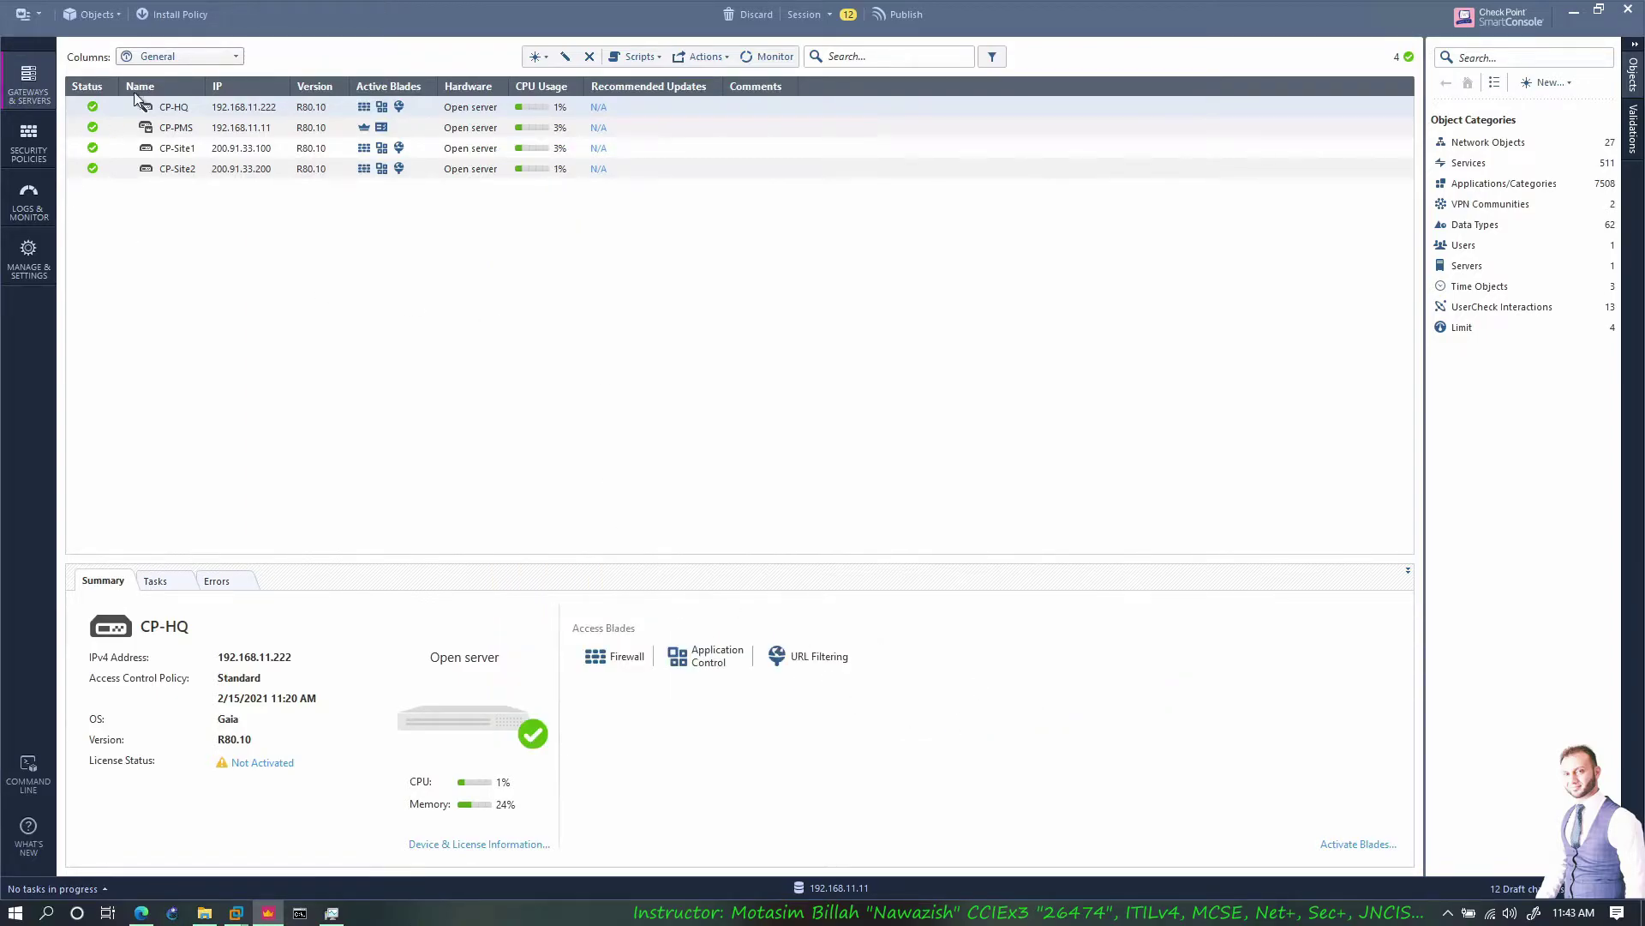
Publish pending changes and install the Standard policy on CP-HQ, CP-Site1 and CP-Site2
{"action": "left_click", "coordinate": [178, 15]}
{"action": "left_click", "coordinate": [892, 558]}
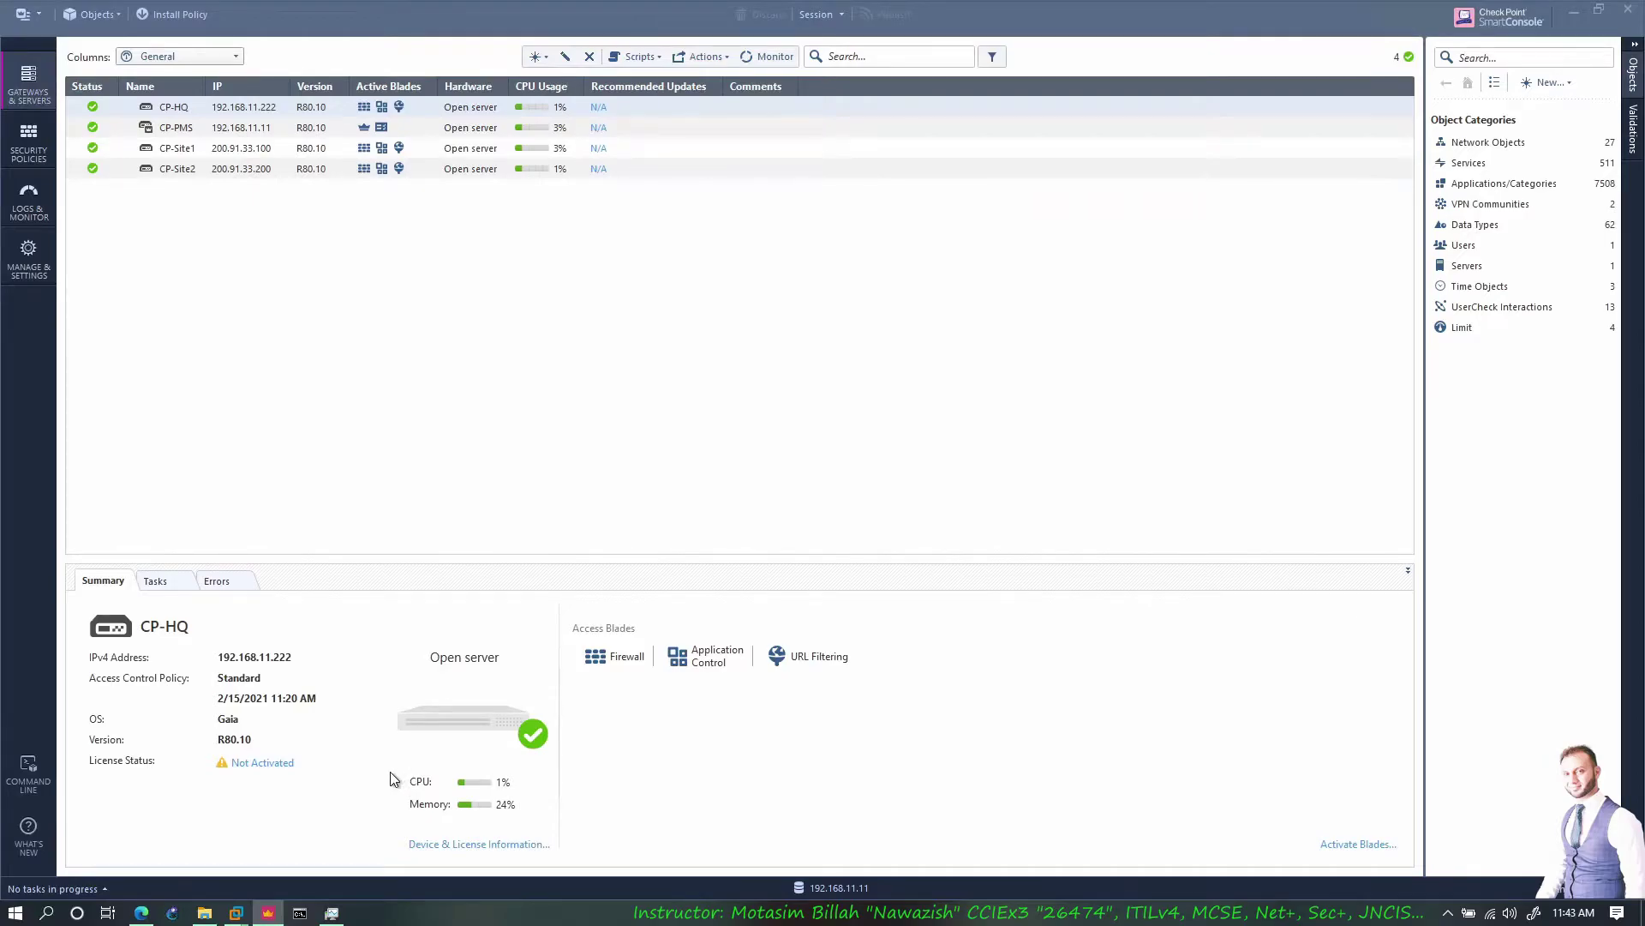
{"action": "key", "text": "ctrl+shift+Return"}
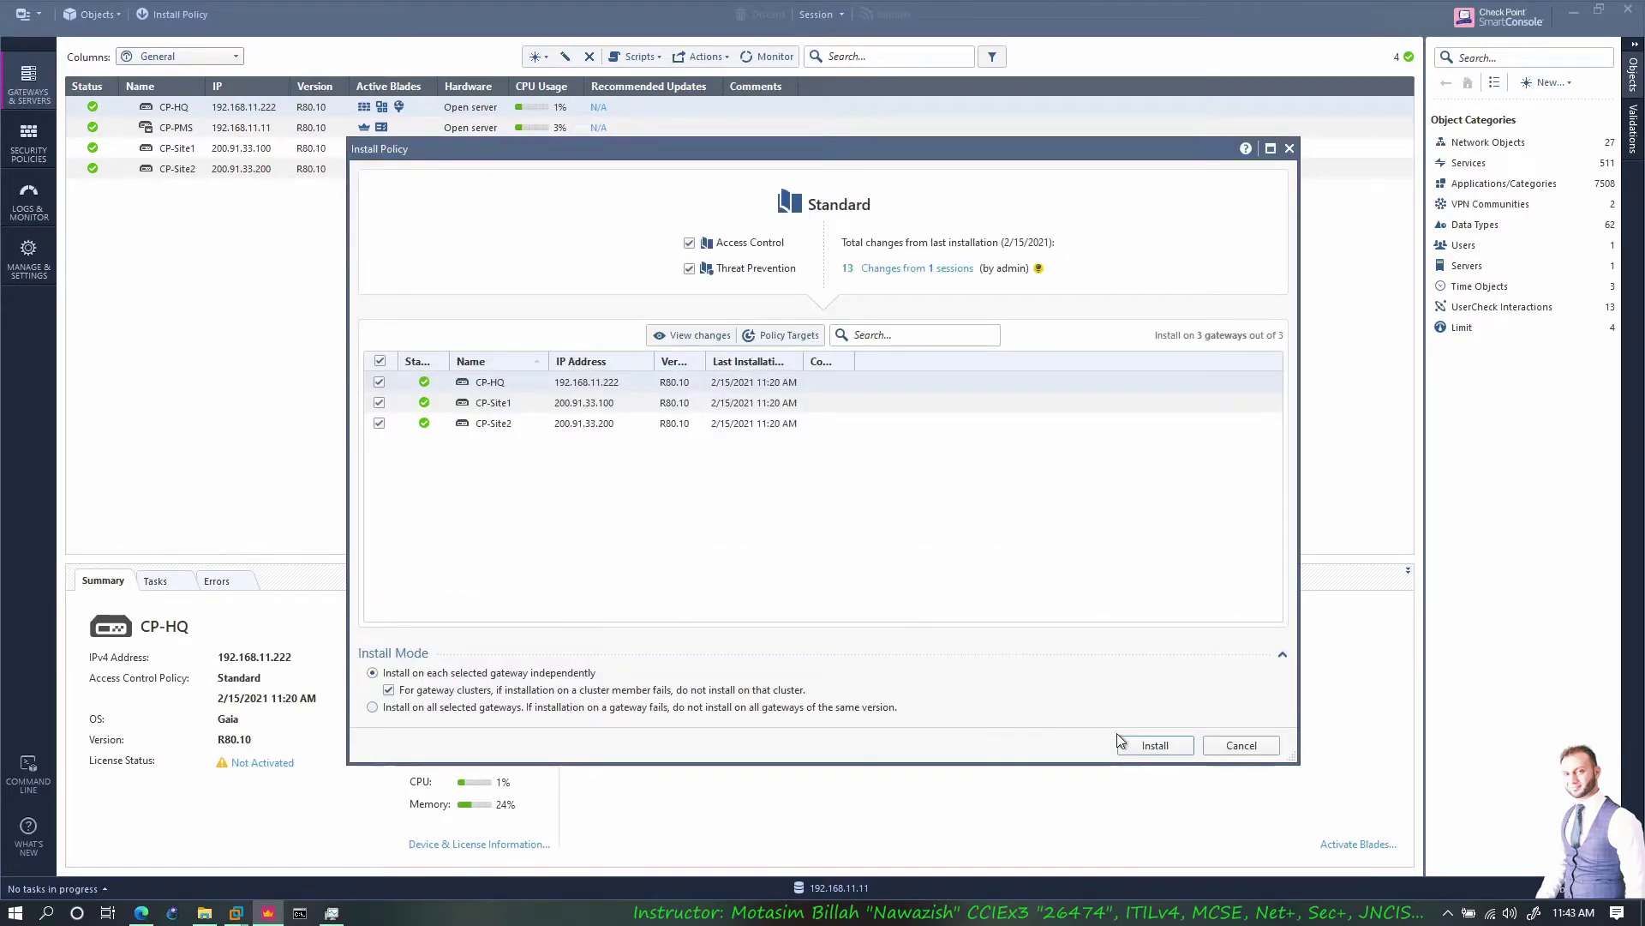
{"action": "left_click", "coordinate": [1169, 744]}
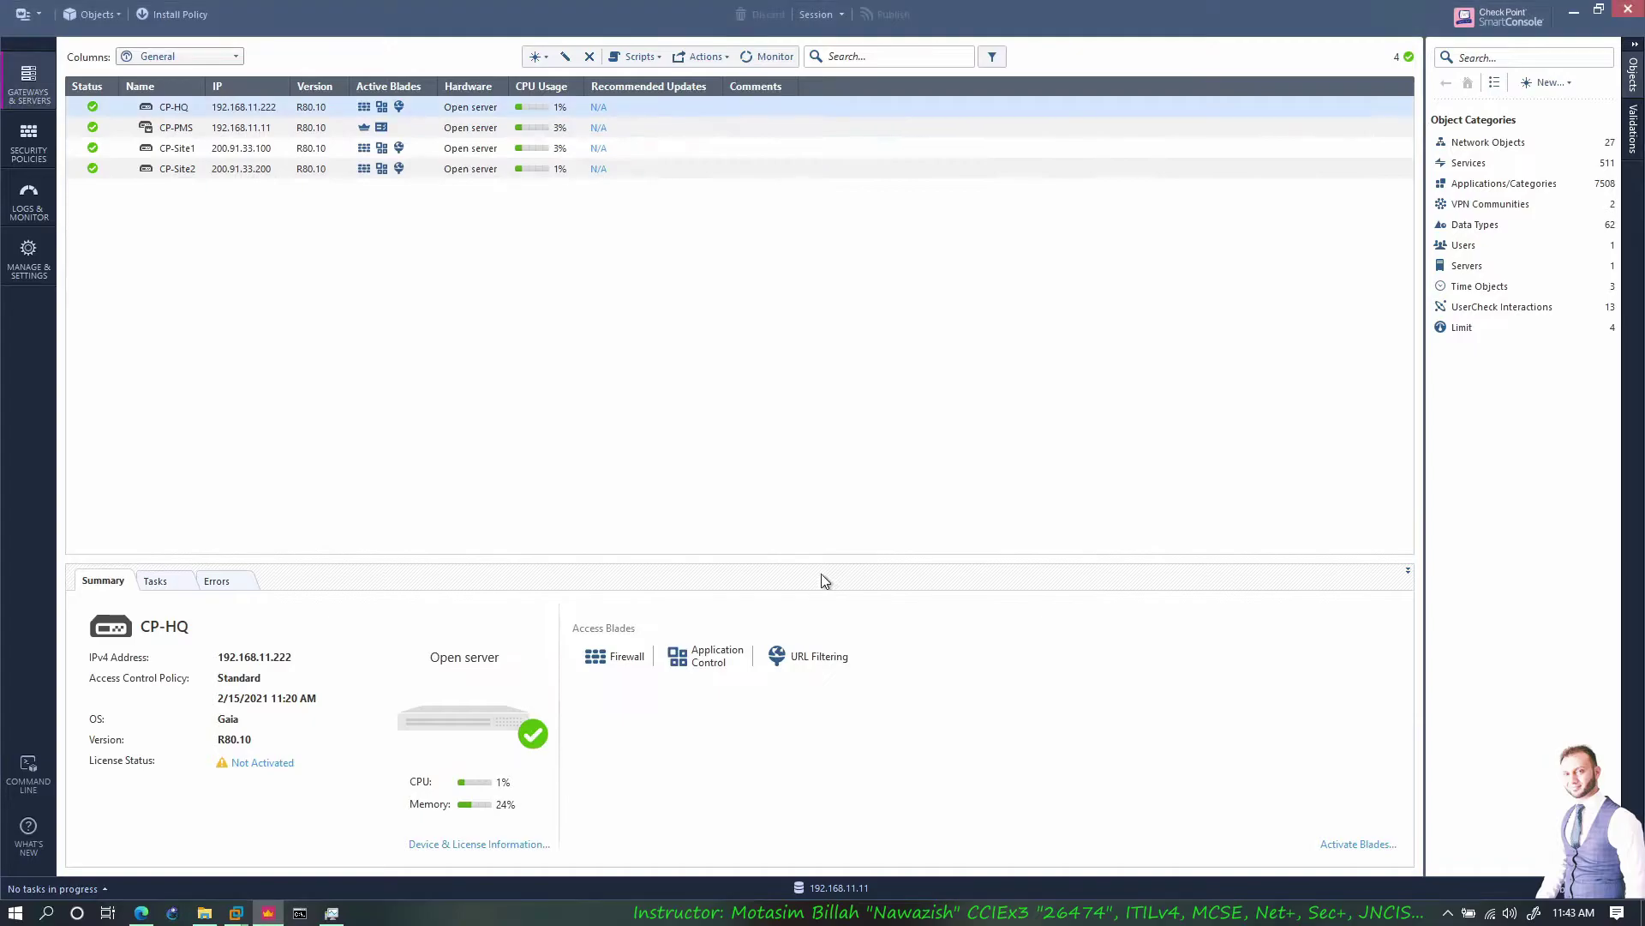
{"action": "left_click", "coordinate": [463, 634]}
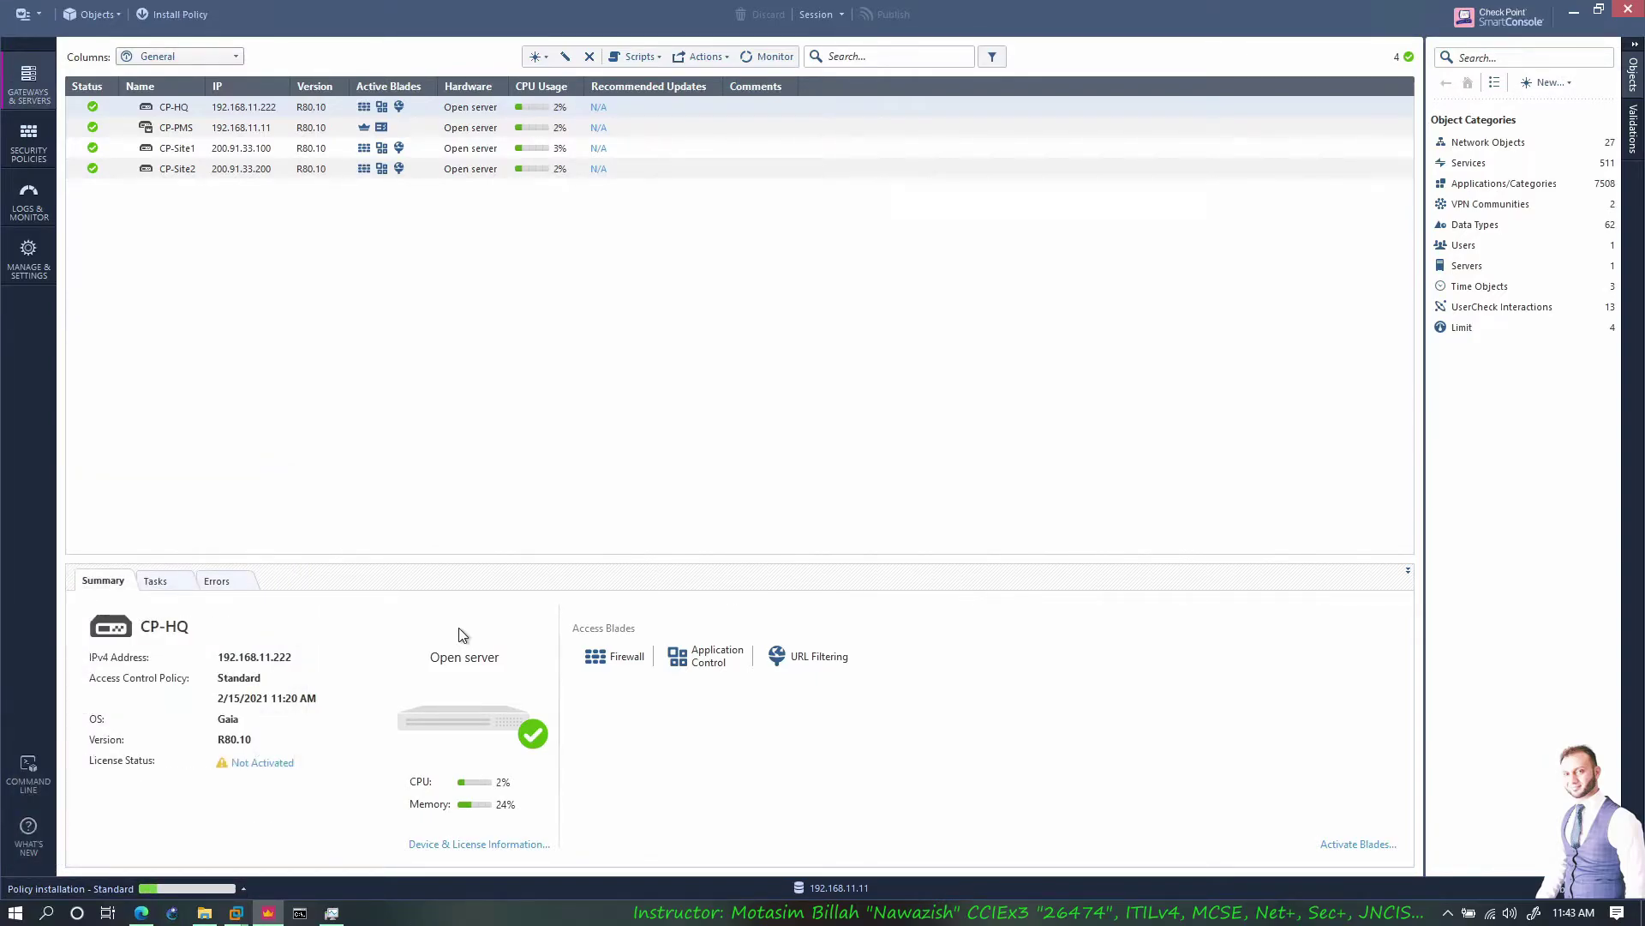
Open Remote Desktop sessions to the win10 and win7 clients from the CP folder's .rdp files
{"action": "left_click", "coordinate": [204, 912]}
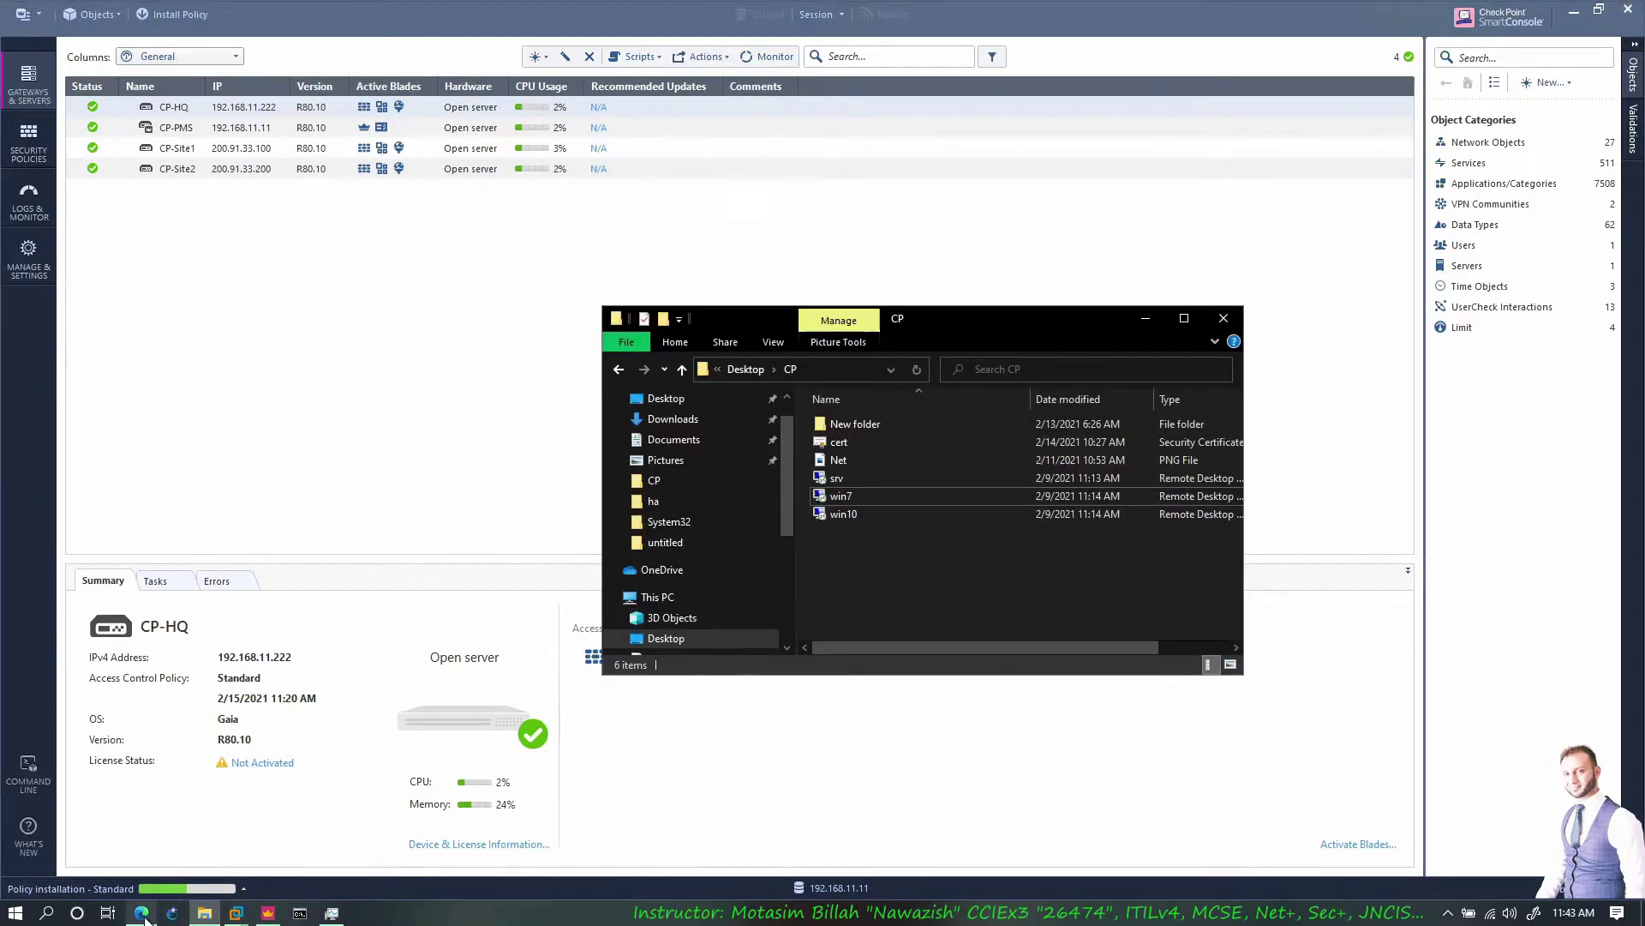
{"action": "left_click", "coordinate": [142, 912]}
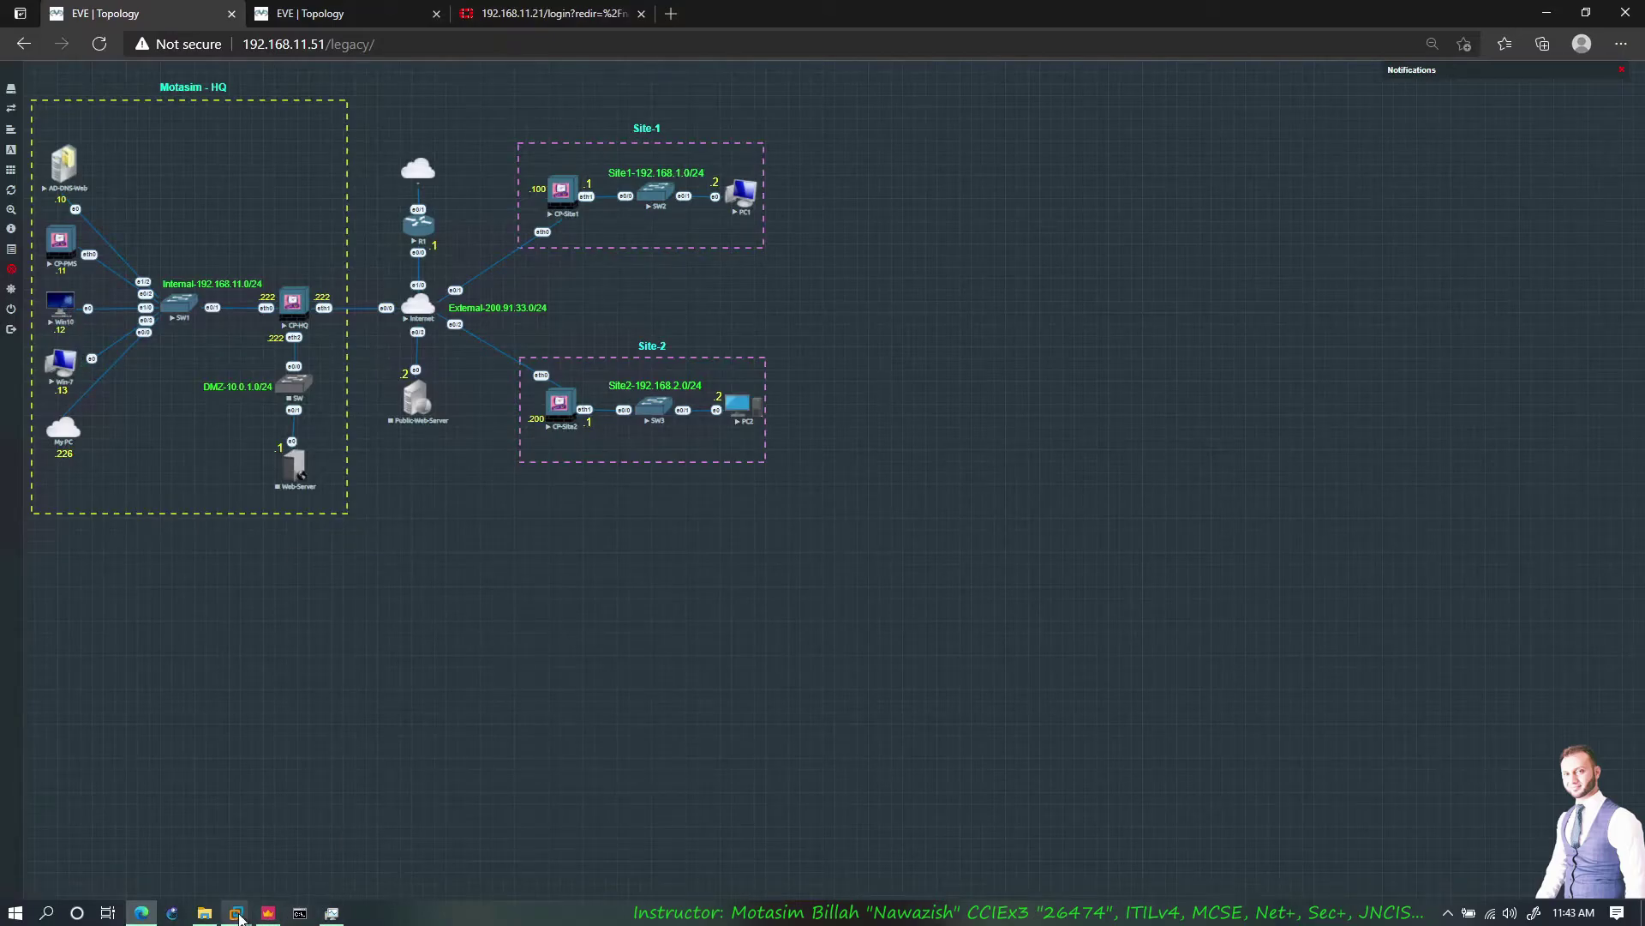
{"action": "left_click", "coordinate": [204, 912]}
{"action": "double_click", "coordinate": [861, 516]}
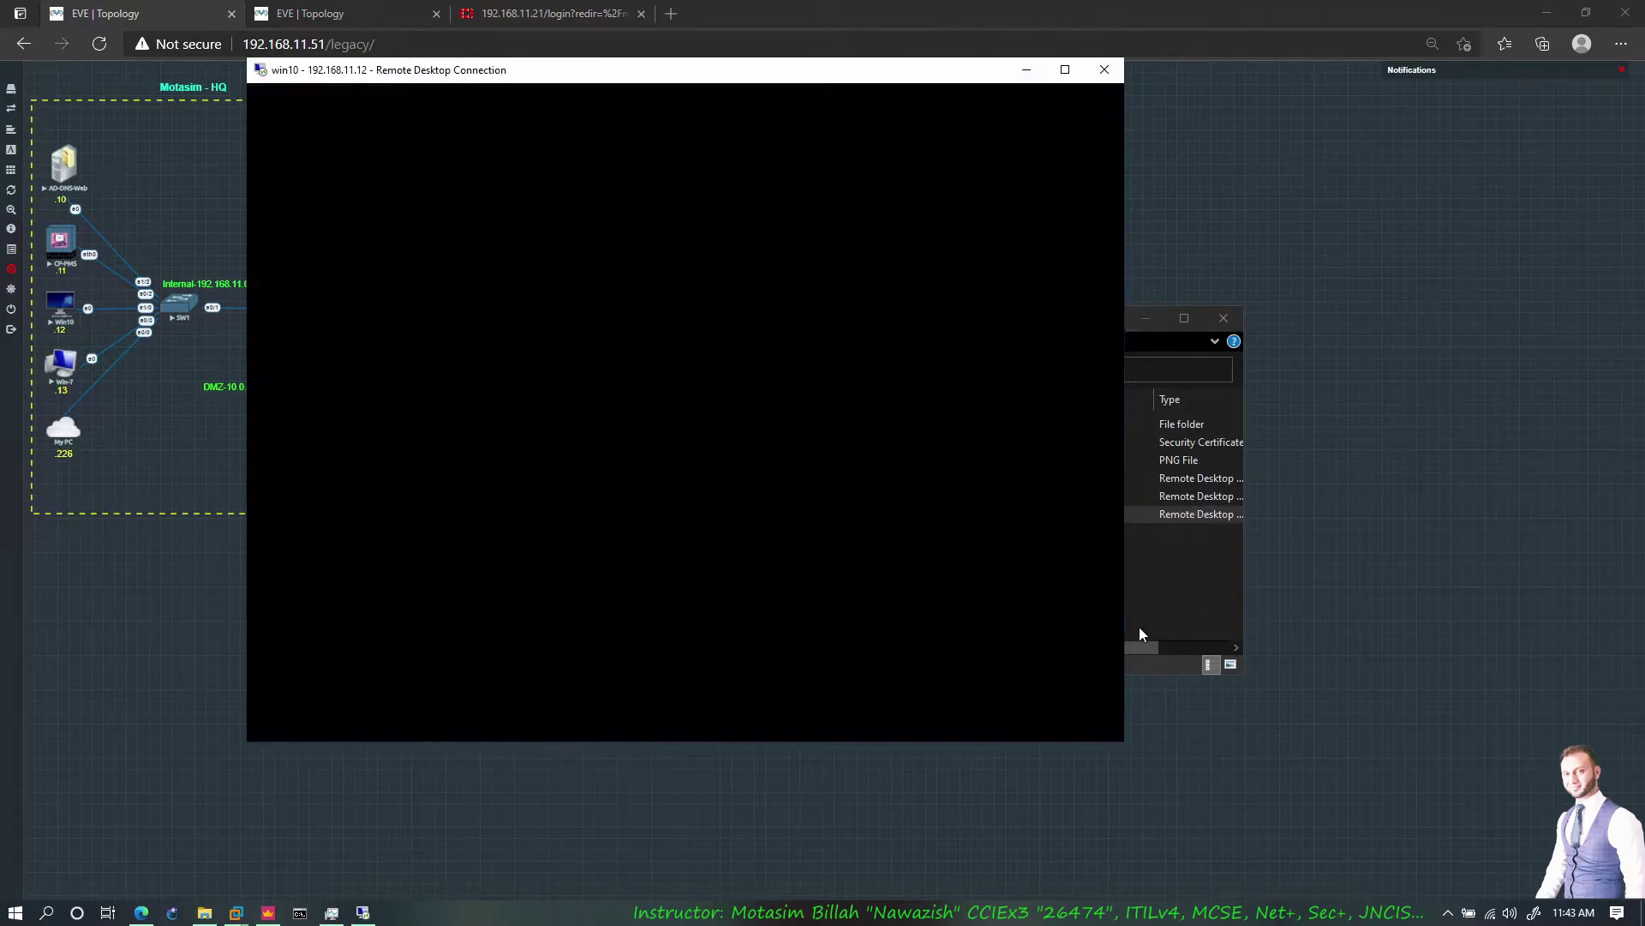
{"action": "left_click", "coordinate": [1140, 634]}
{"action": "double_click", "coordinate": [867, 496]}
Move the win10 and win7 session windows aside and return to SmartConsole Security Policies
{"action": "left_click", "coordinate": [1145, 317]}
{"action": "left_click_drag", "start_coordinate": [936, 69], "coordinate": [1462, 80]}
{"action": "left_click_drag", "start_coordinate": [723, 77], "coordinate": [1245, 85]}
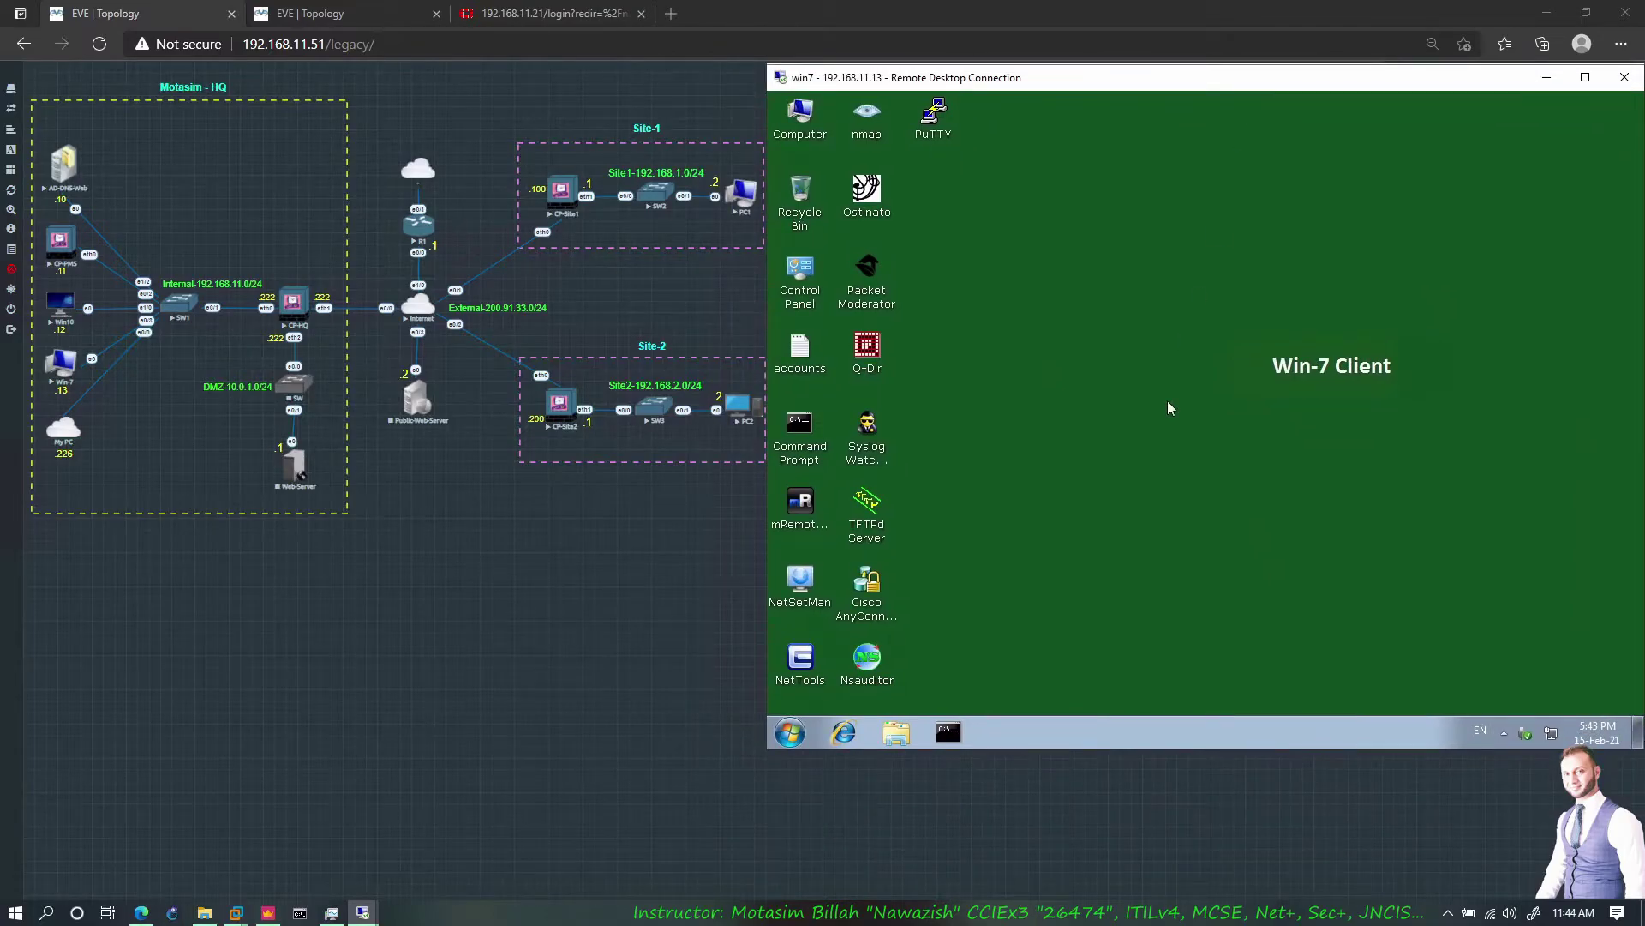
{"action": "key", "text": "alt+Tab"}
{"action": "left_click", "coordinate": [29, 143]}
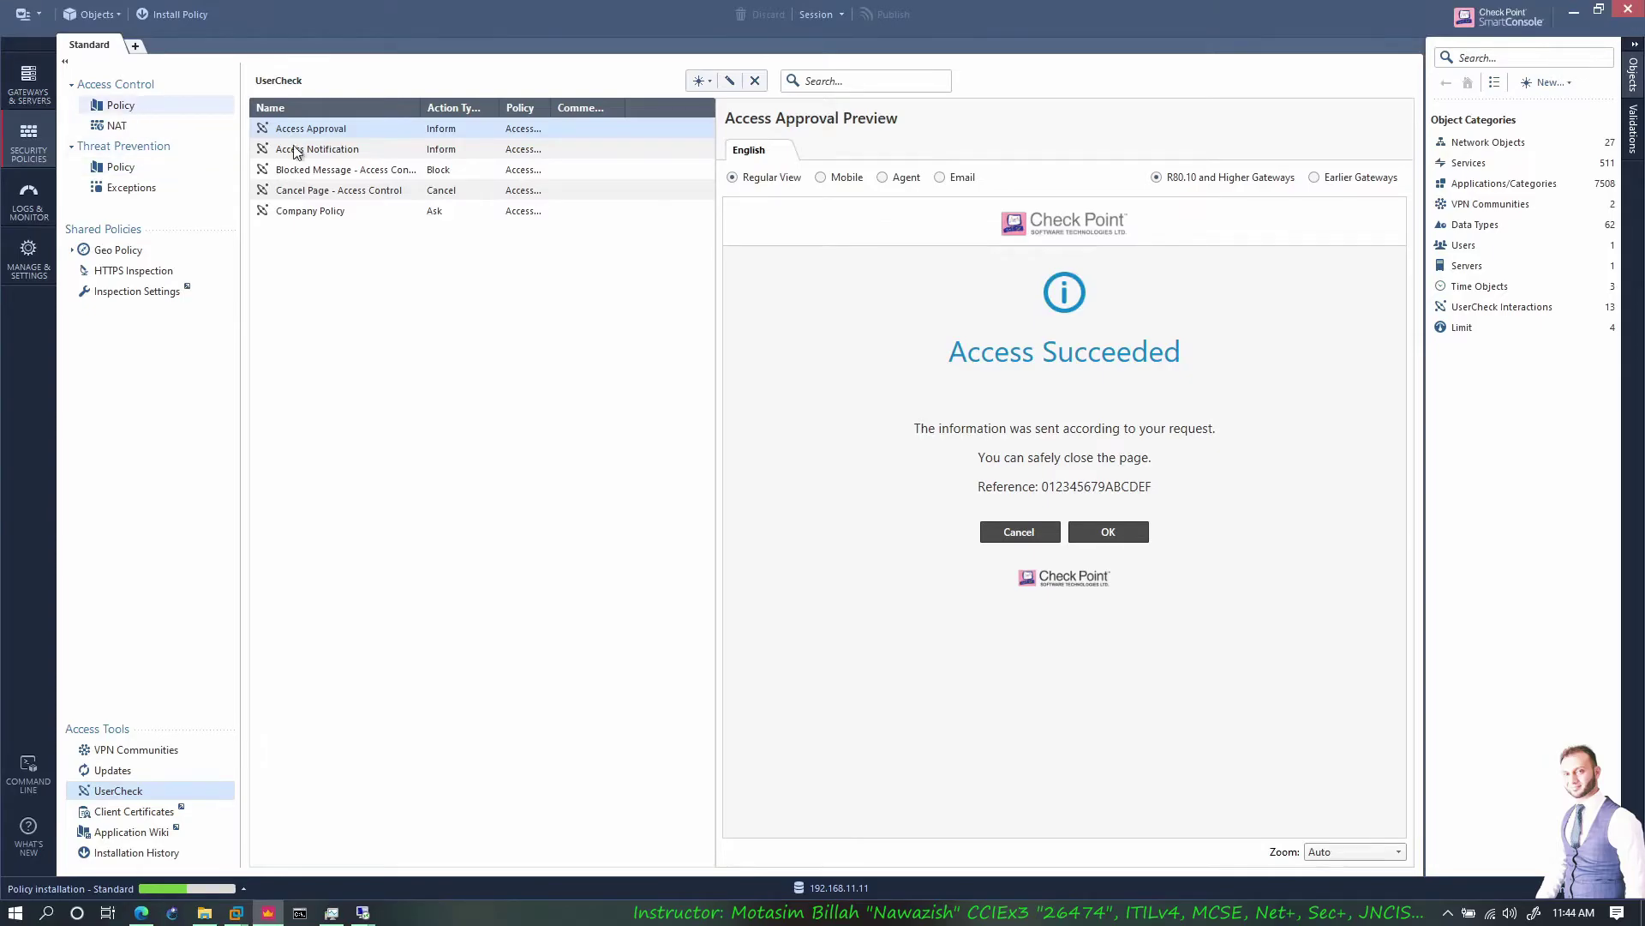
Set Blocked URLs rule 3.2 to Drop with the Blocked Message - Access Control page
{"action": "left_click", "coordinate": [197, 105]}
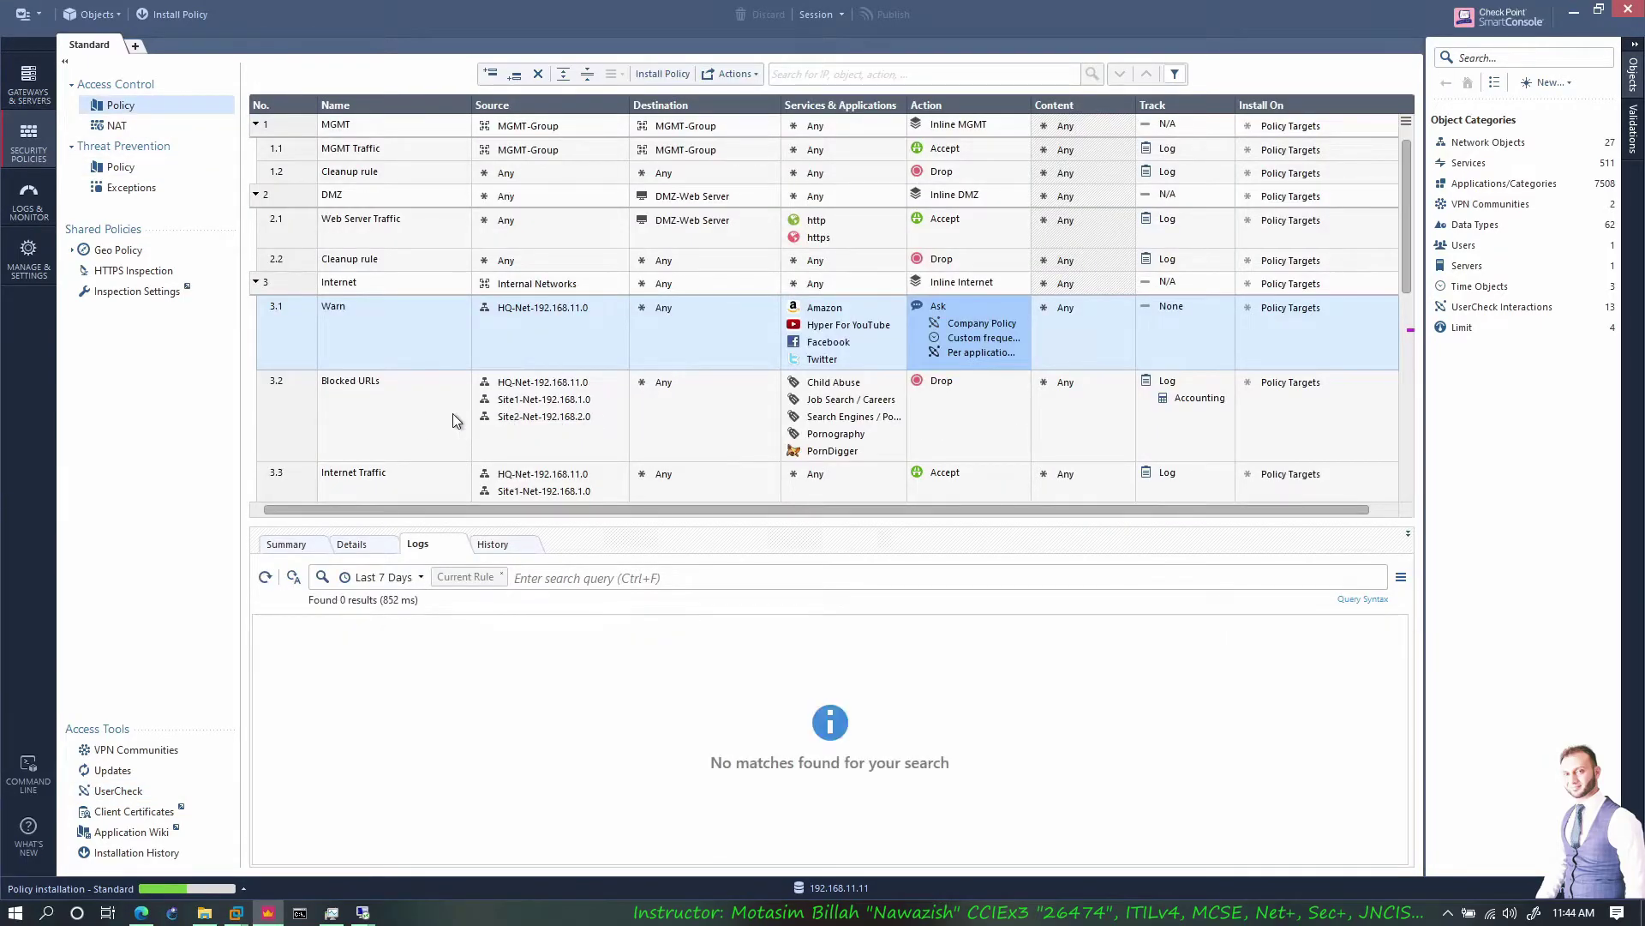
{"action": "left_click", "coordinate": [403, 413]}
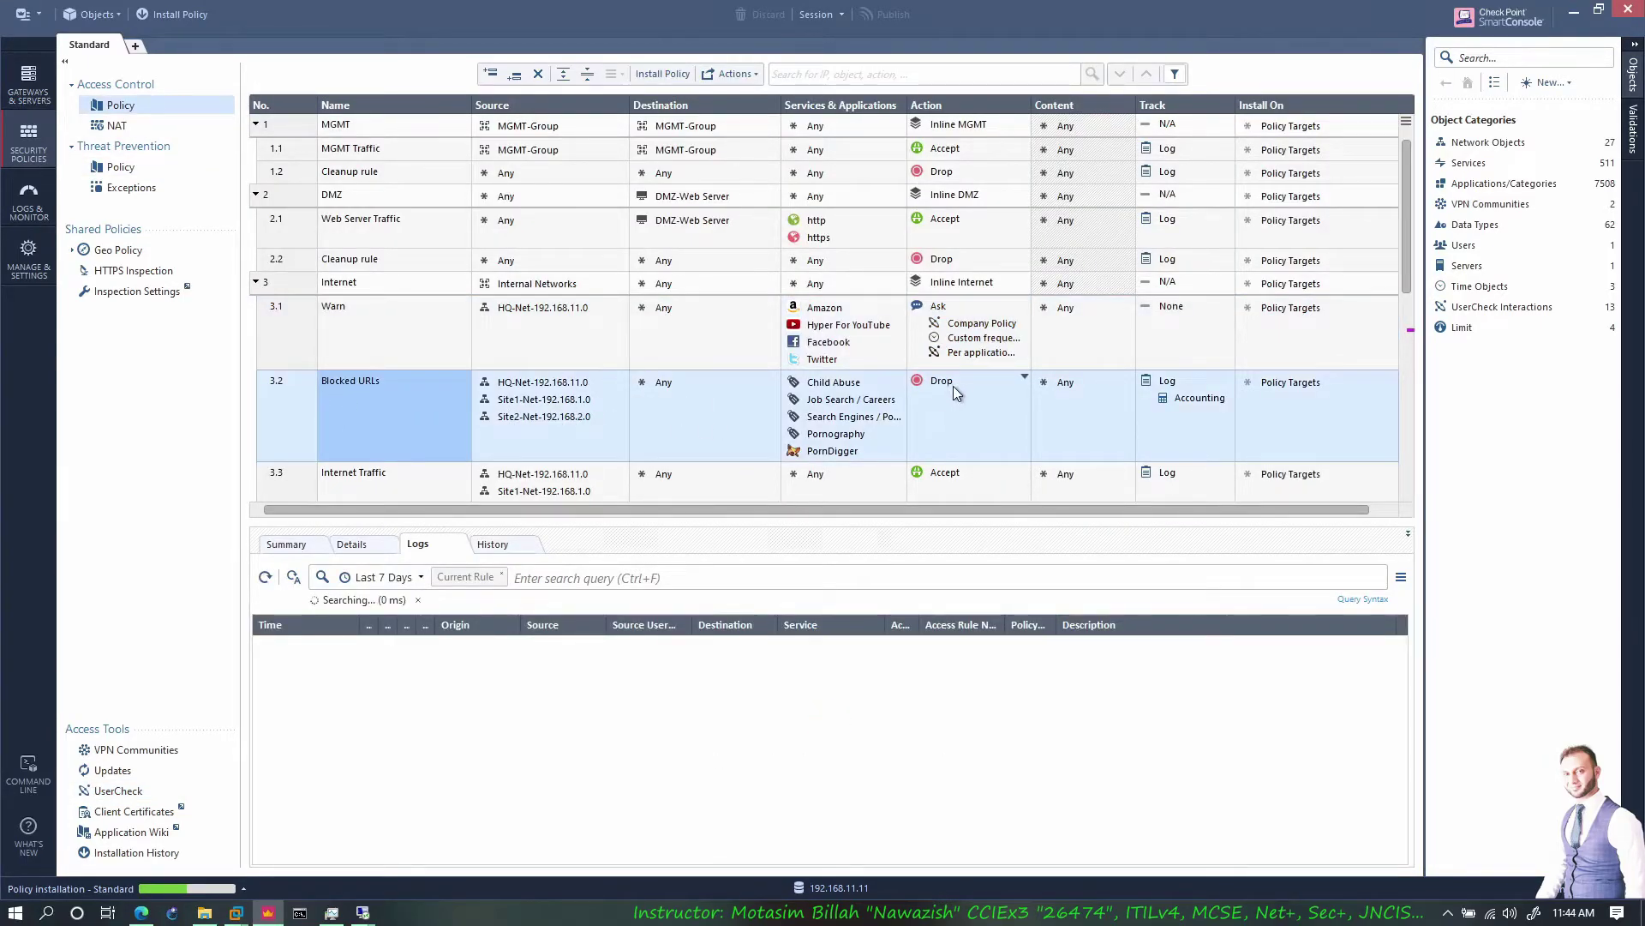
{"action": "left_click", "coordinate": [1026, 378]}
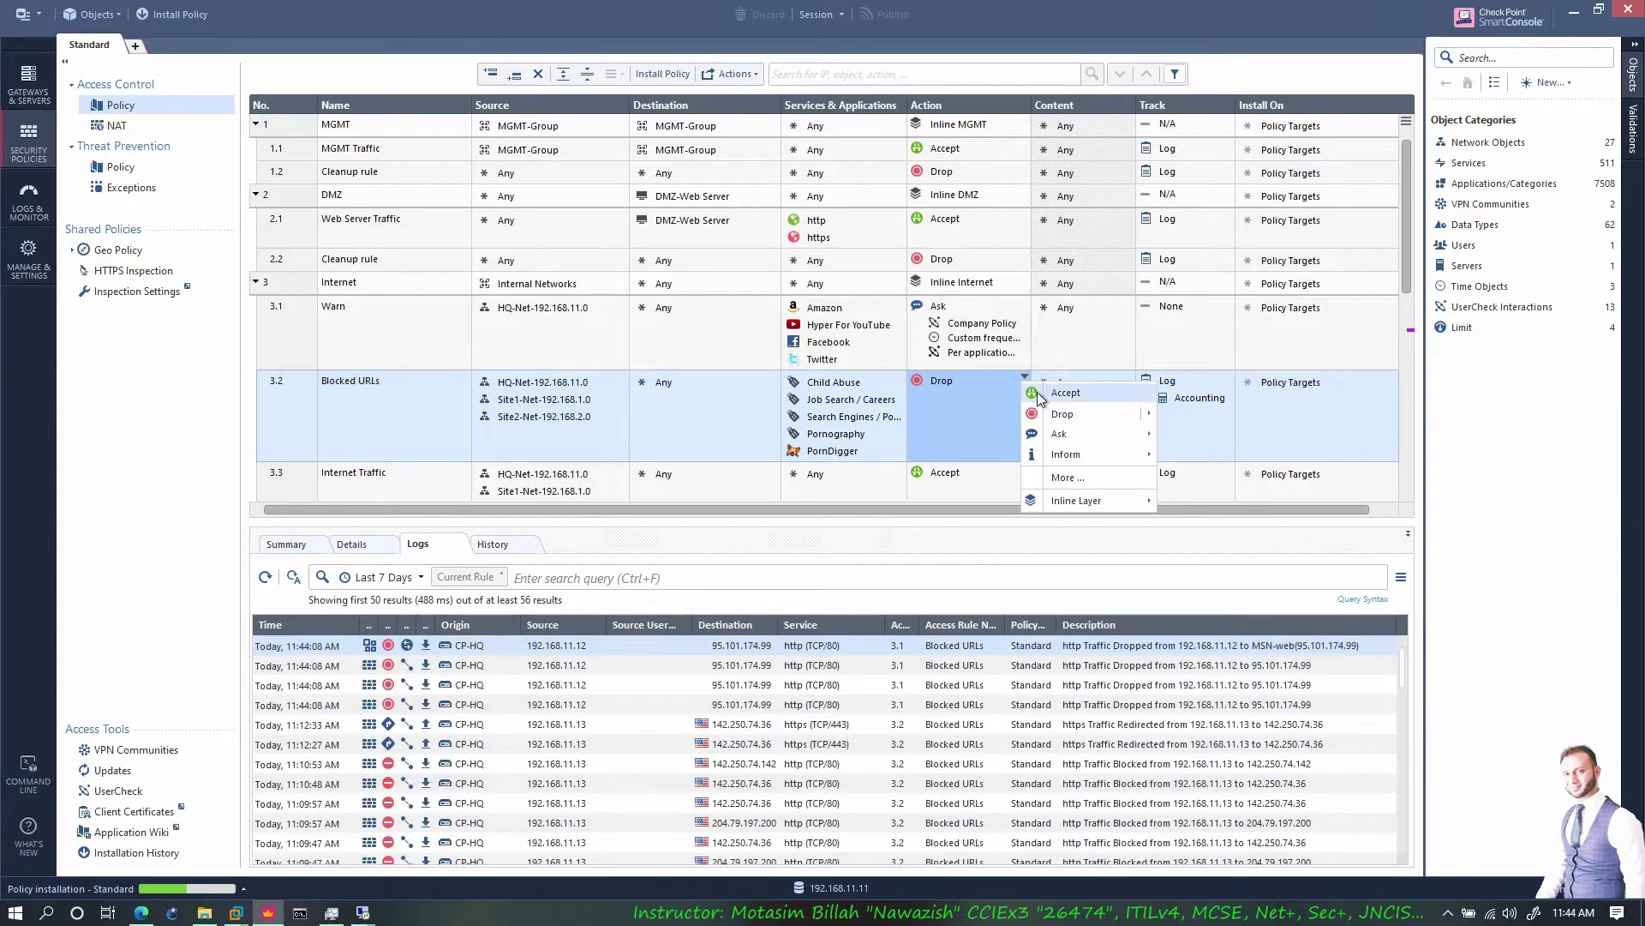
{"action": "mouse_move", "coordinate": [1151, 420]}
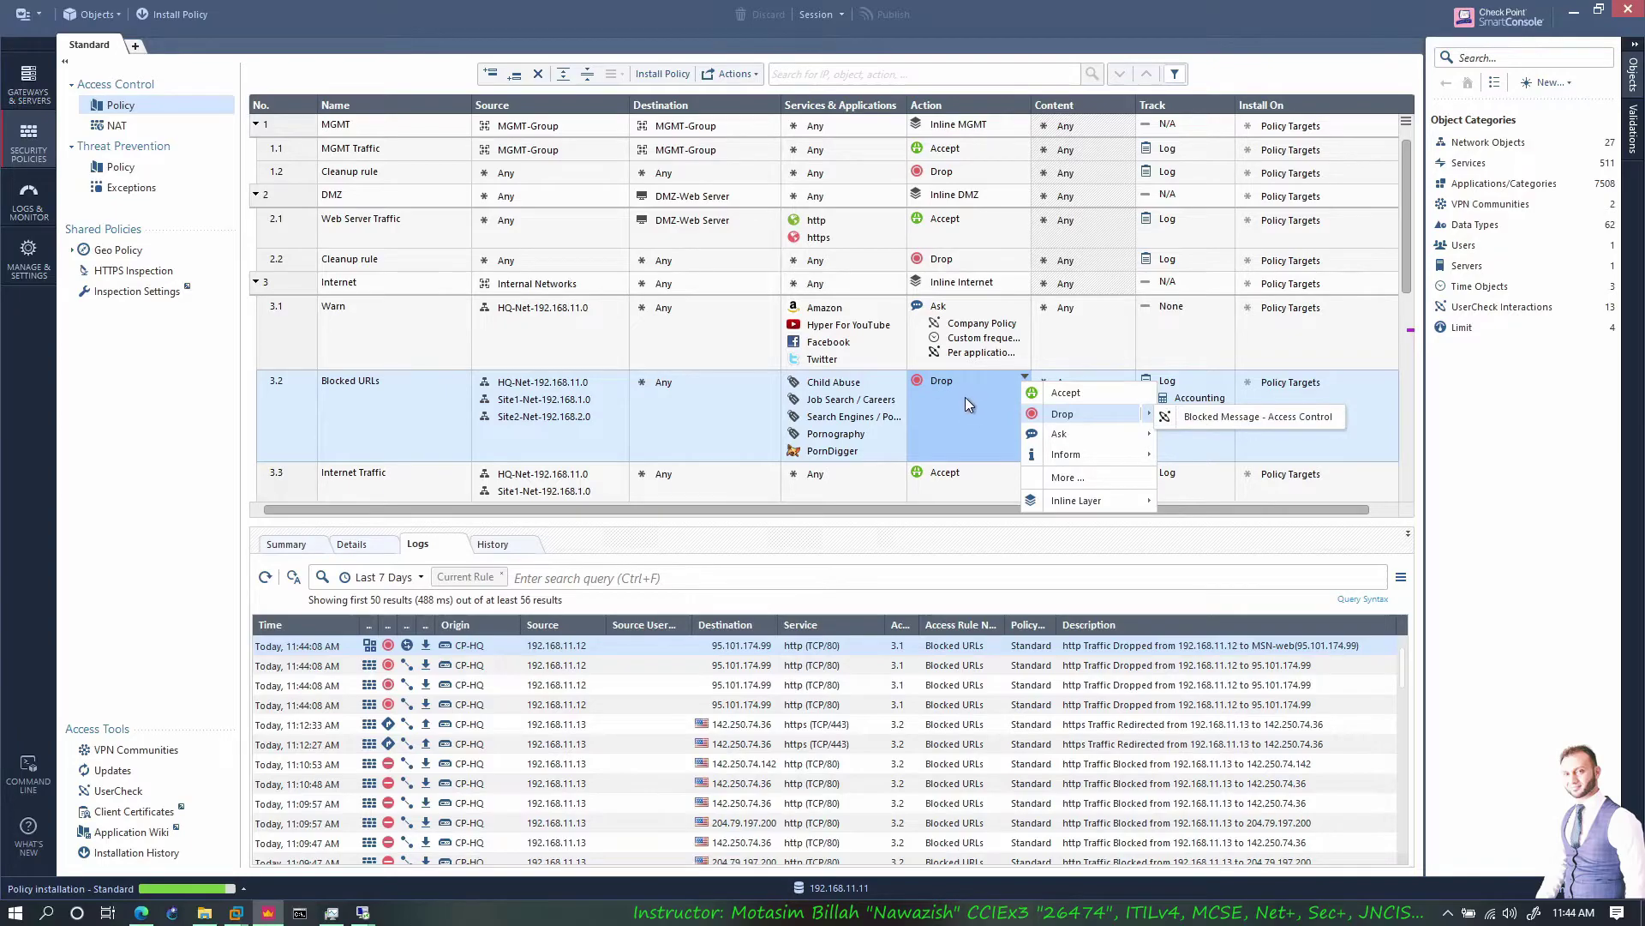
{"action": "left_click", "coordinate": [1234, 416]}
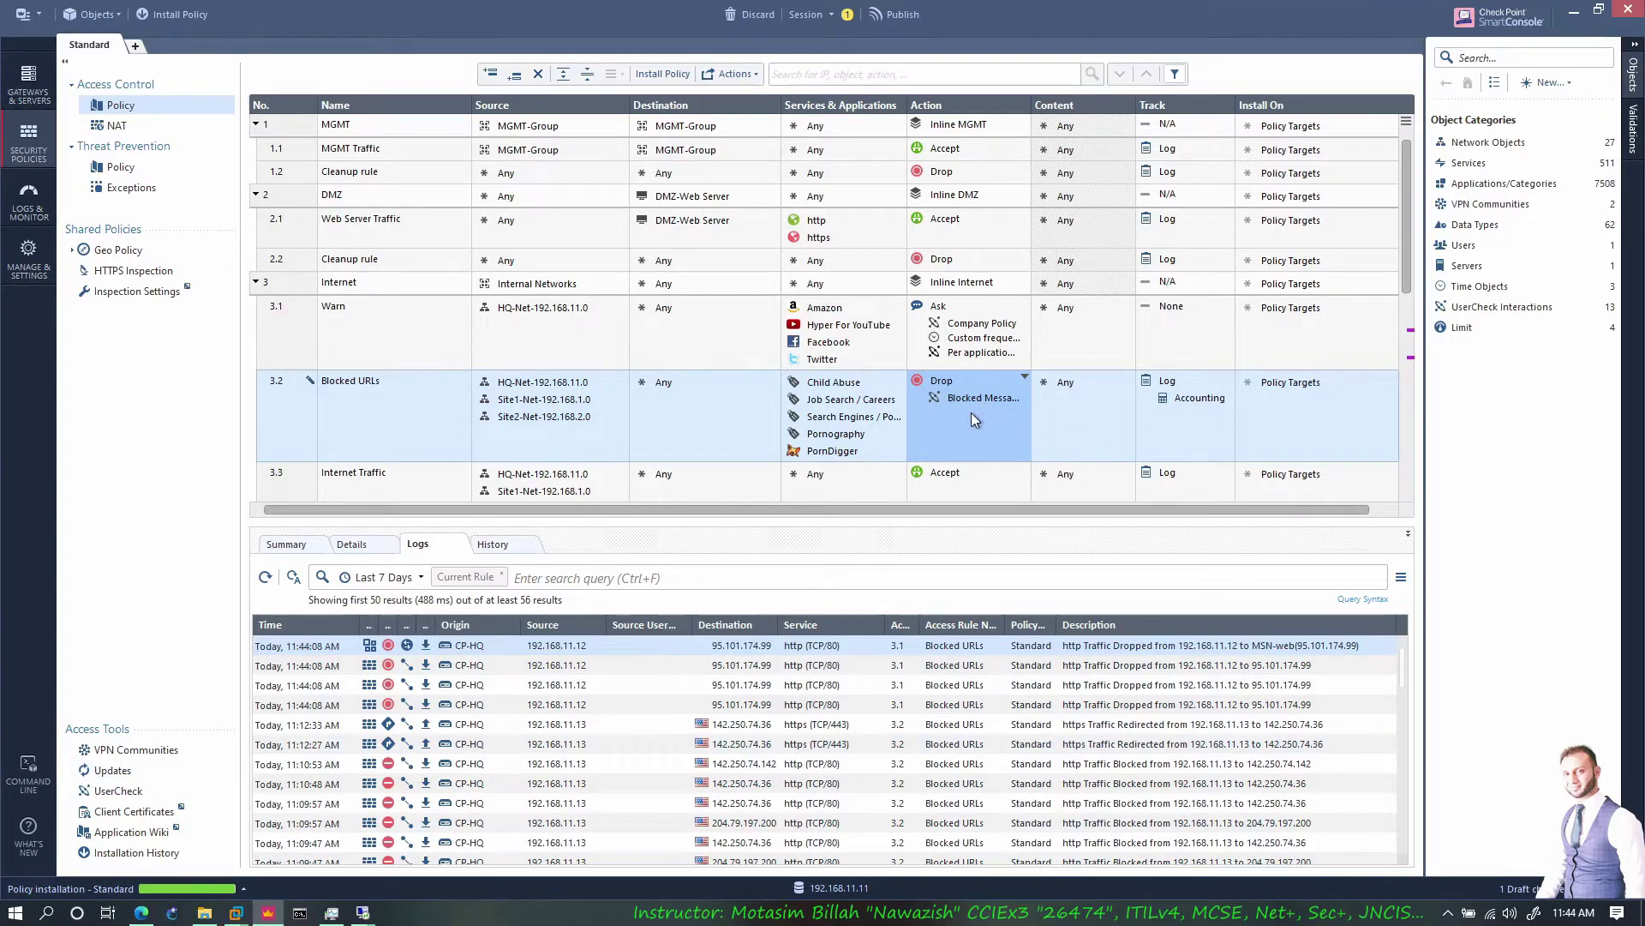
{"action": "left_click", "coordinate": [138, 790]}
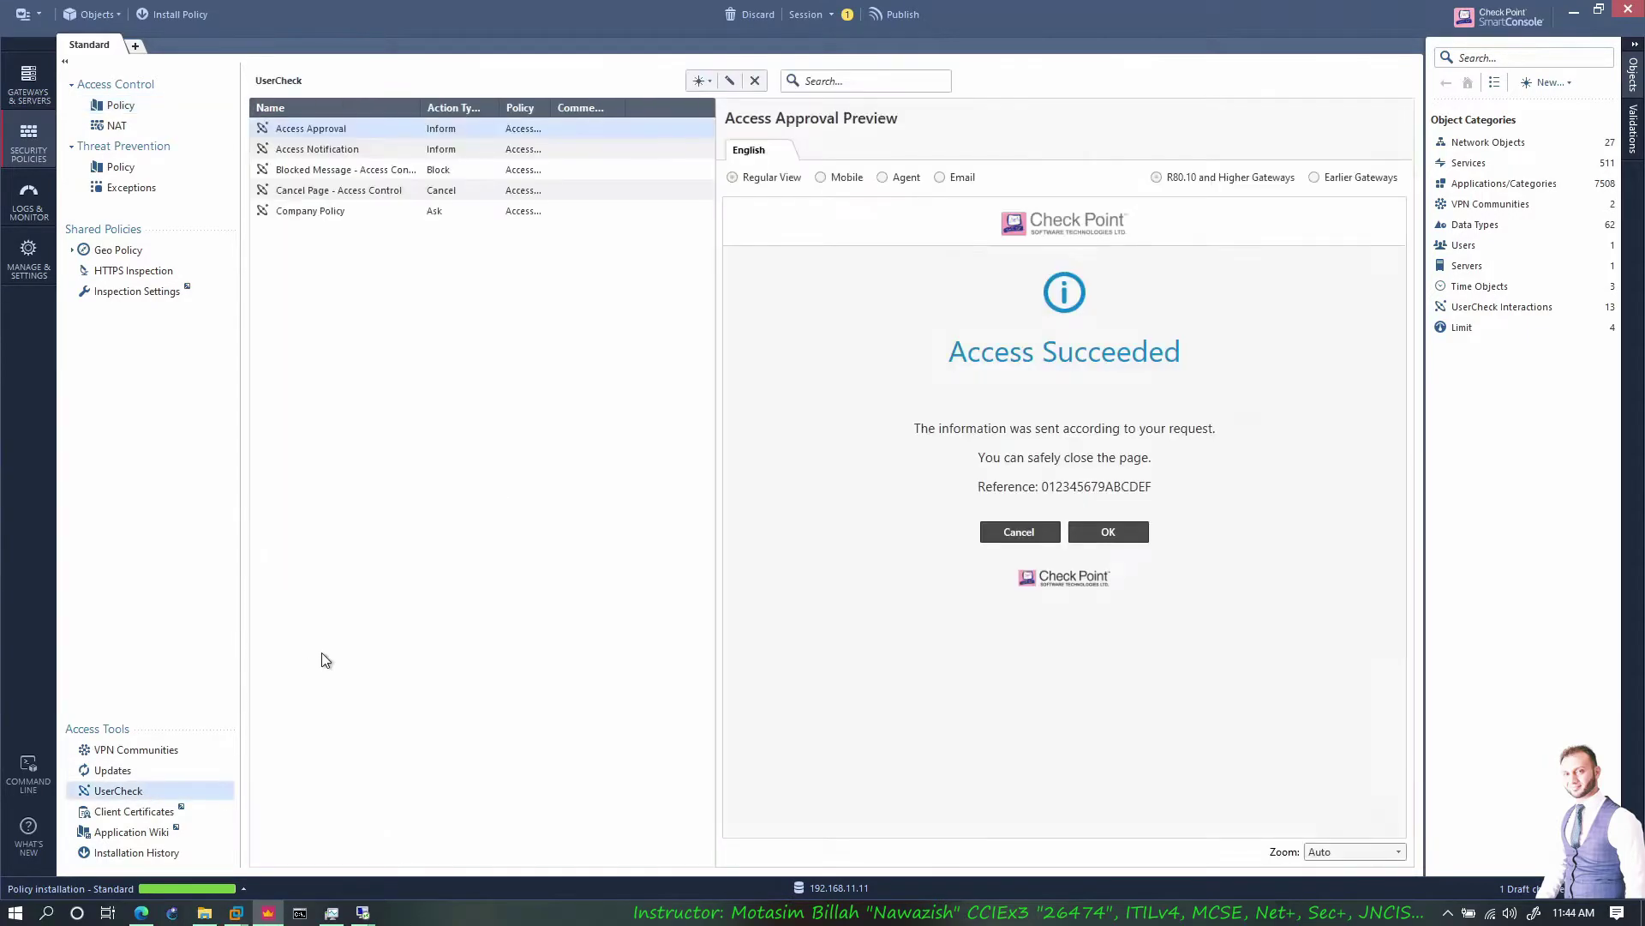
Preview the Blocked Message page, then publish and install the Standard policy on all three gateways
{"action": "left_click", "coordinate": [338, 172]}
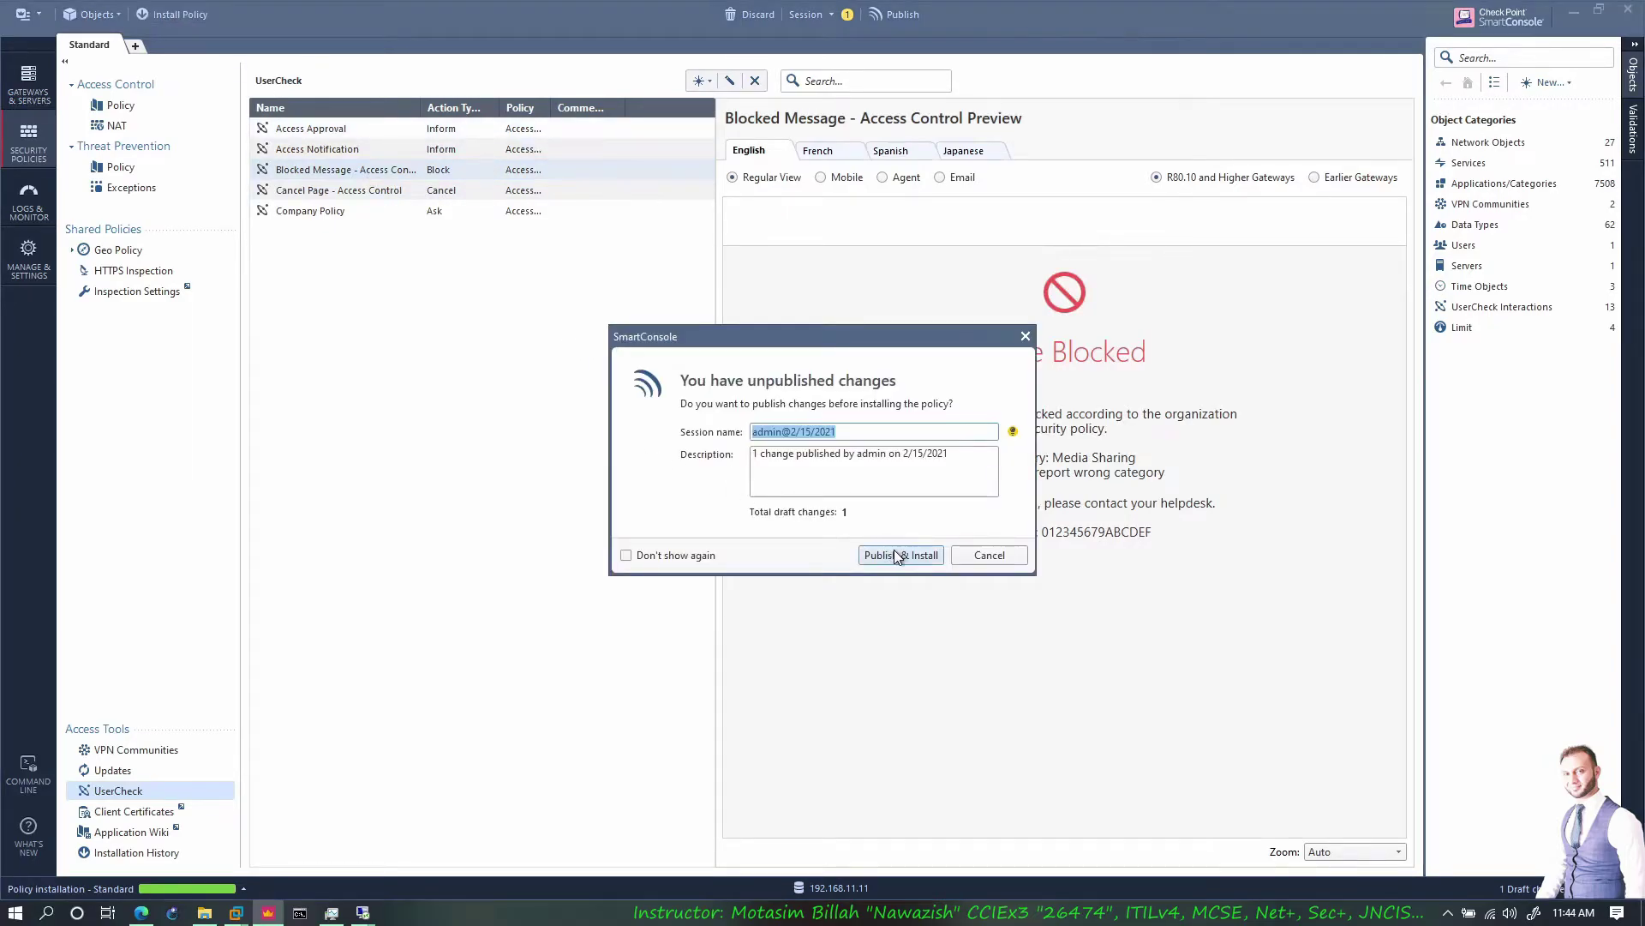
{"action": "left_click", "coordinate": [893, 549]}
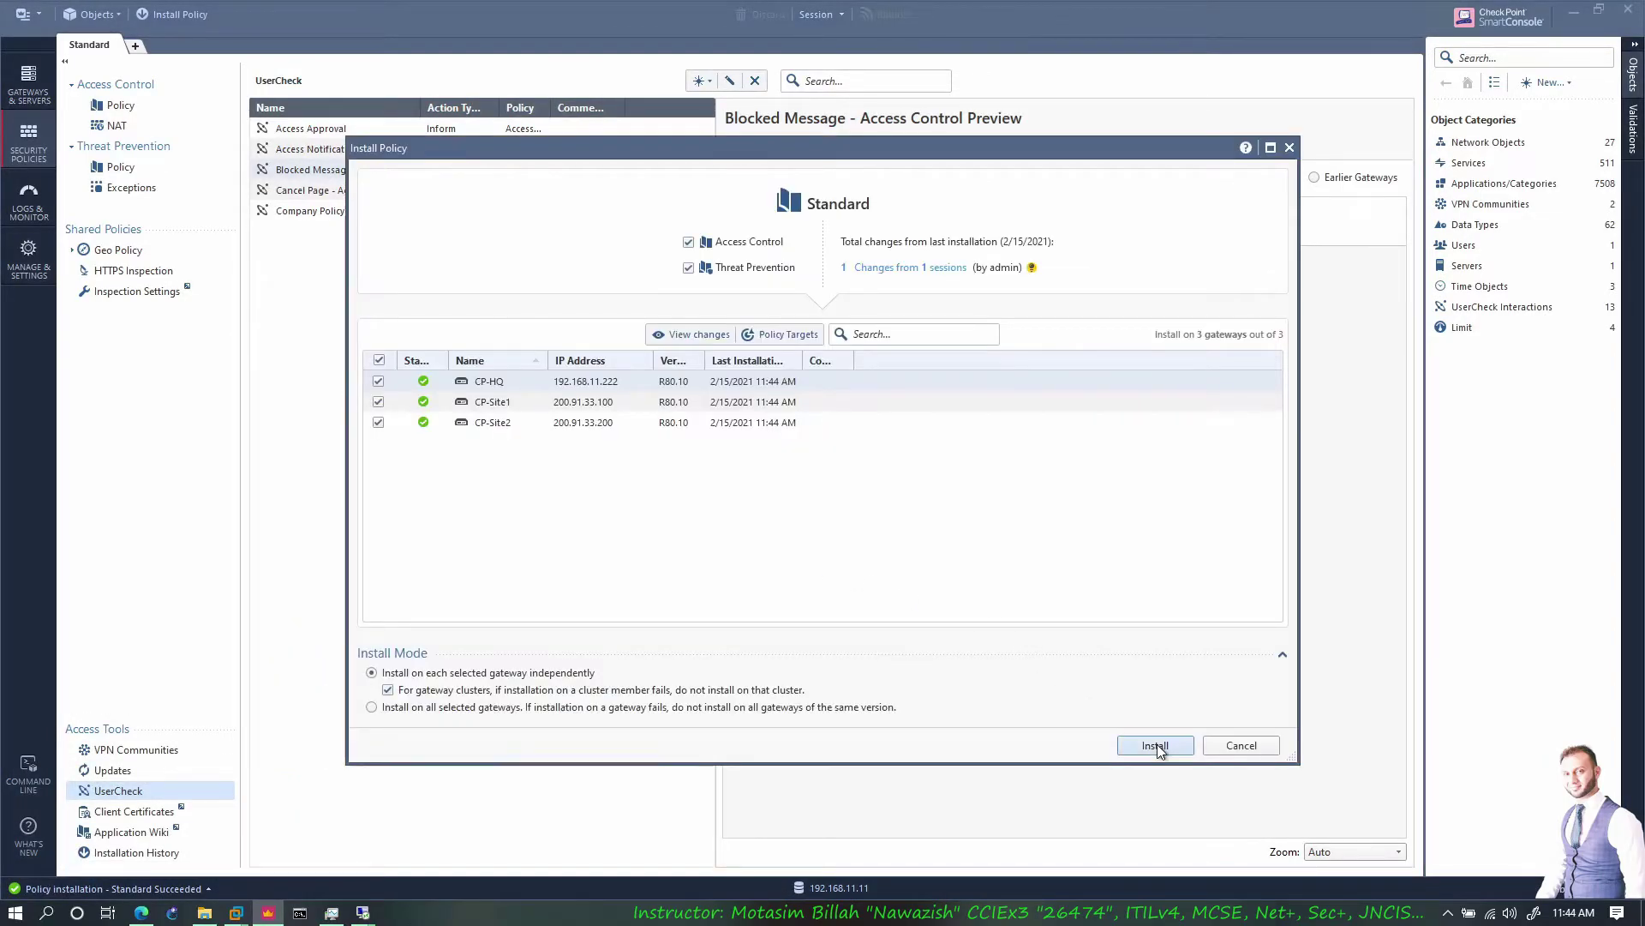
{"action": "key", "text": "Return"}
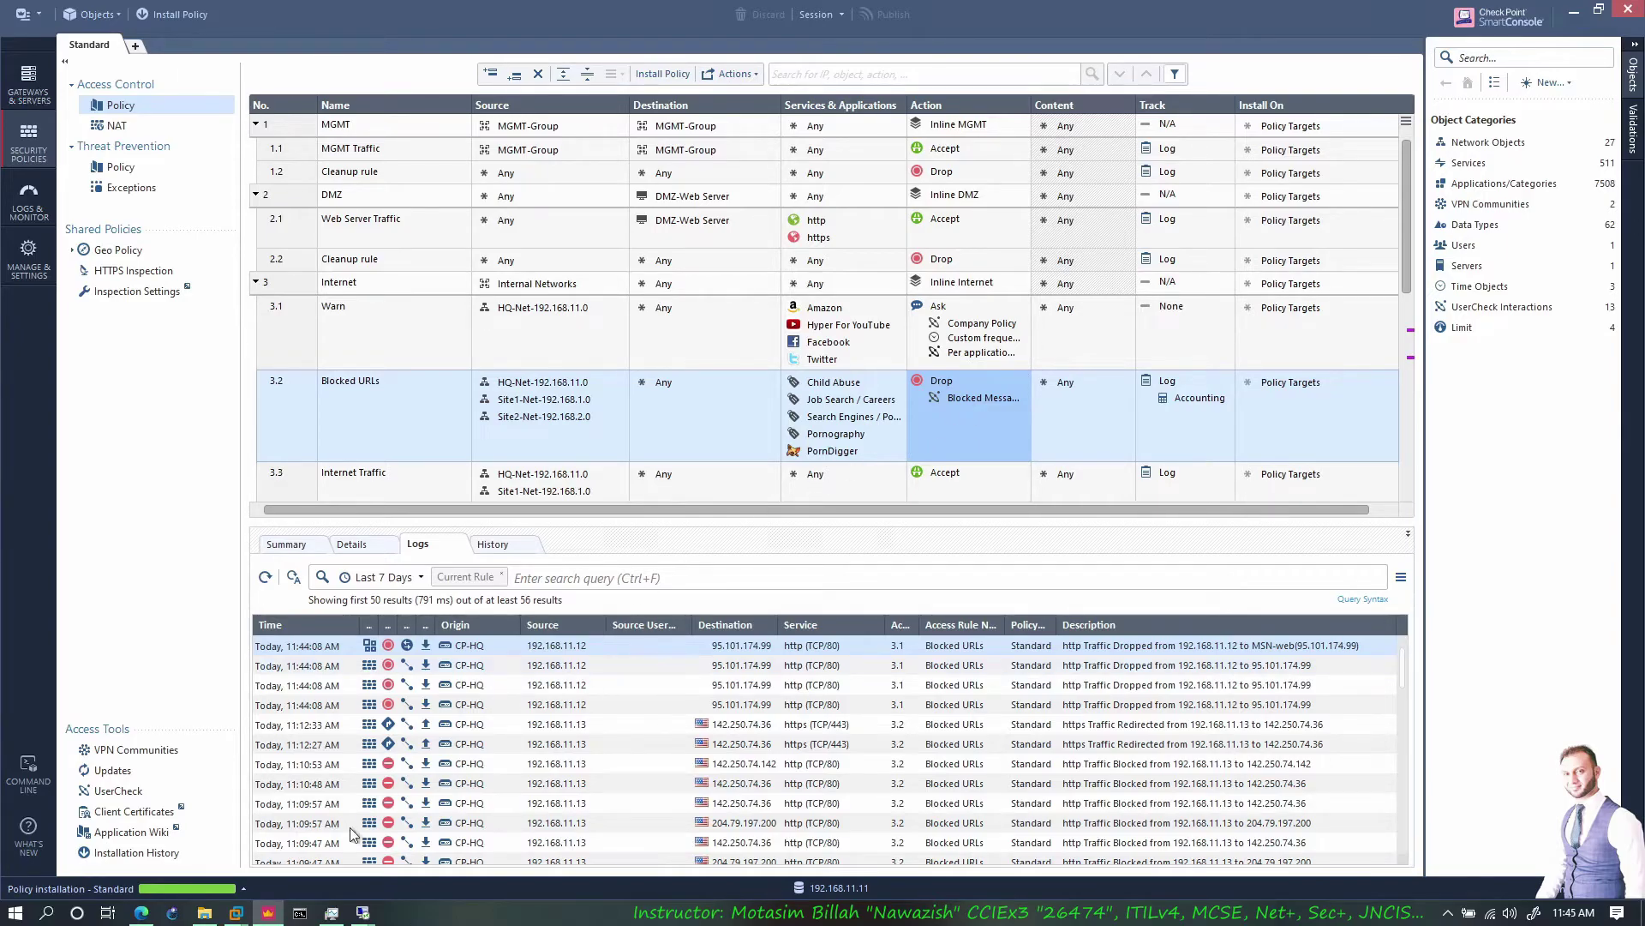
On the win7 client, browse to amazon.com in Internet Explorer and accept the UserCheck Company Policy prompt
{"action": "mouse_move", "coordinate": [362, 911]}
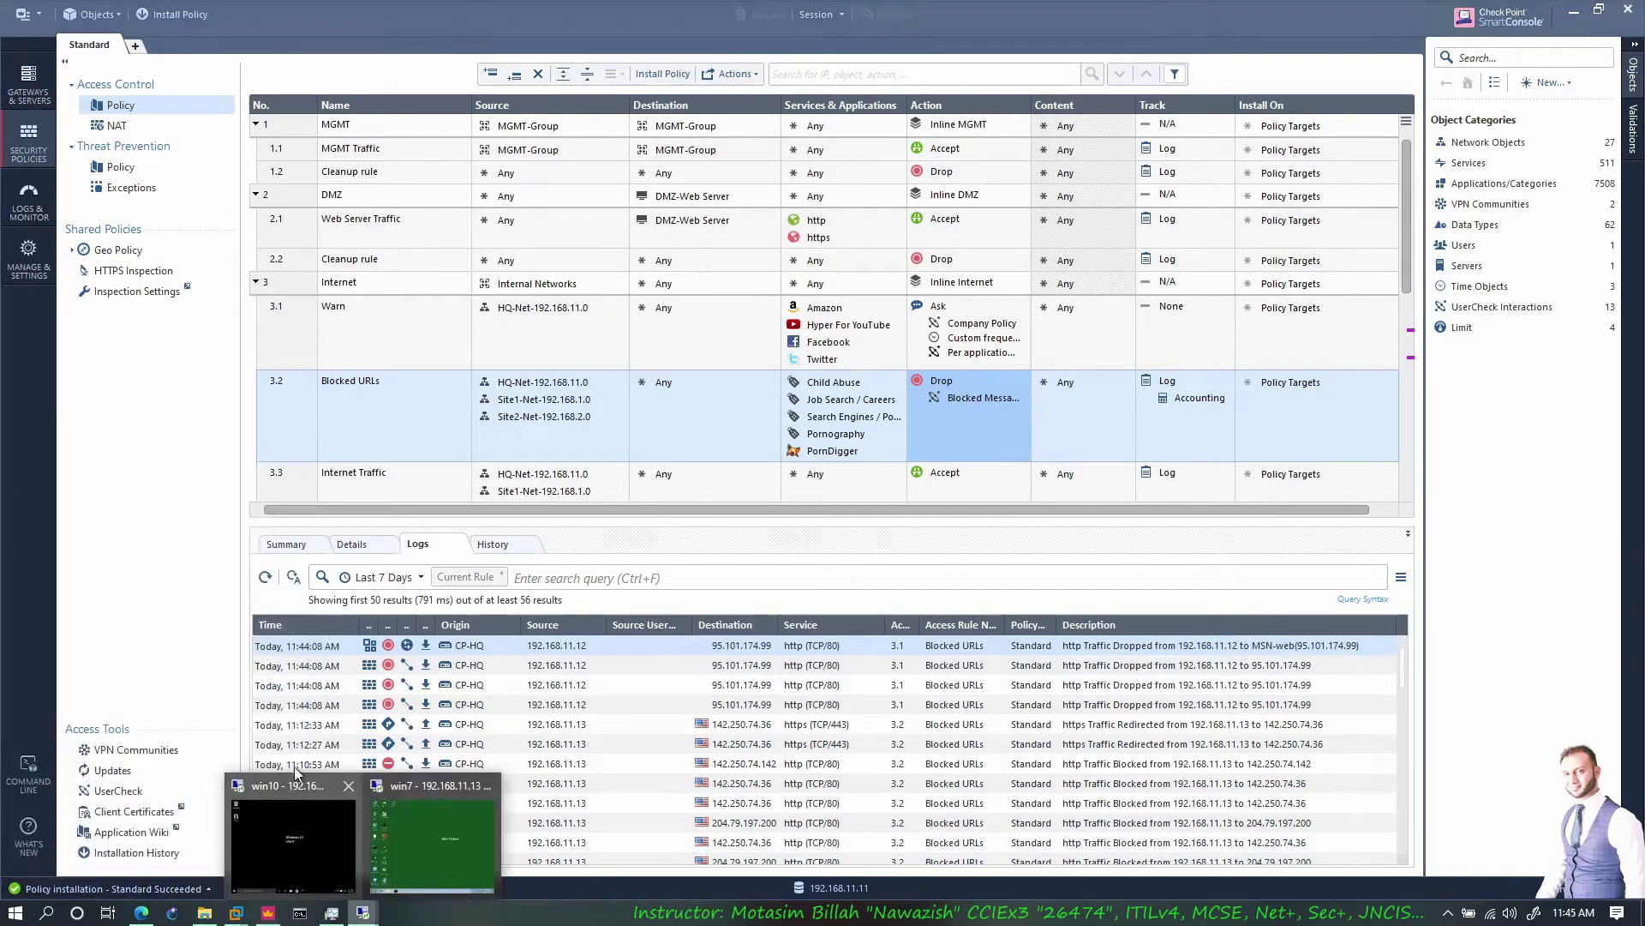
{"action": "left_click", "coordinate": [435, 834]}
{"action": "left_click", "coordinate": [843, 731]}
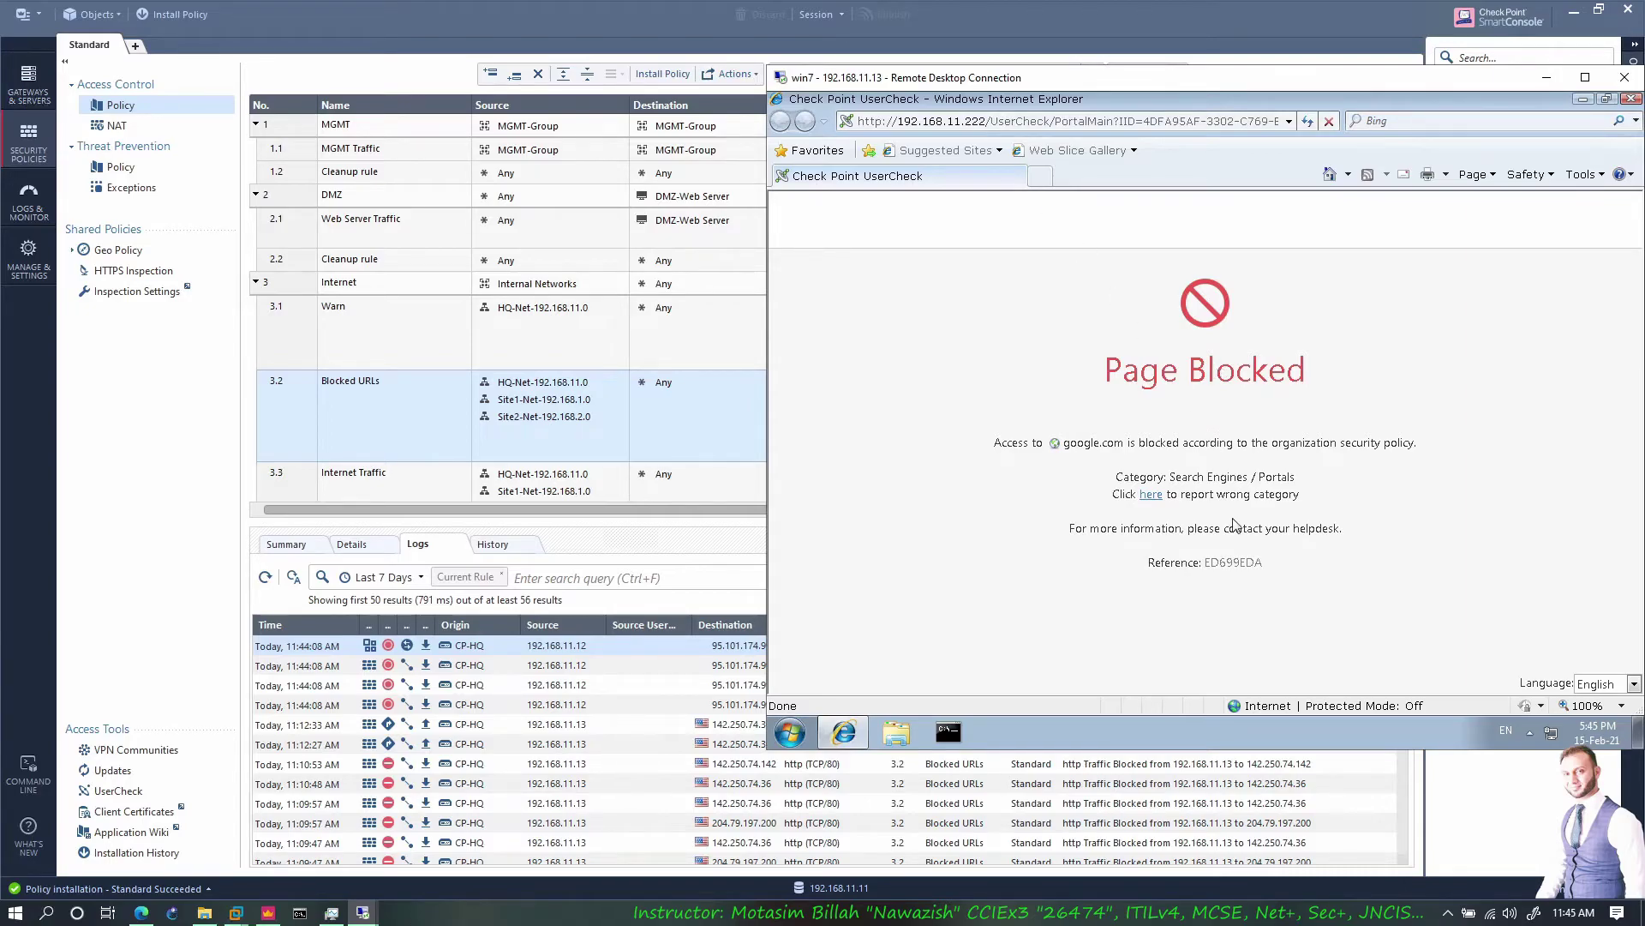
{"action": "left_click", "coordinate": [1039, 176]}
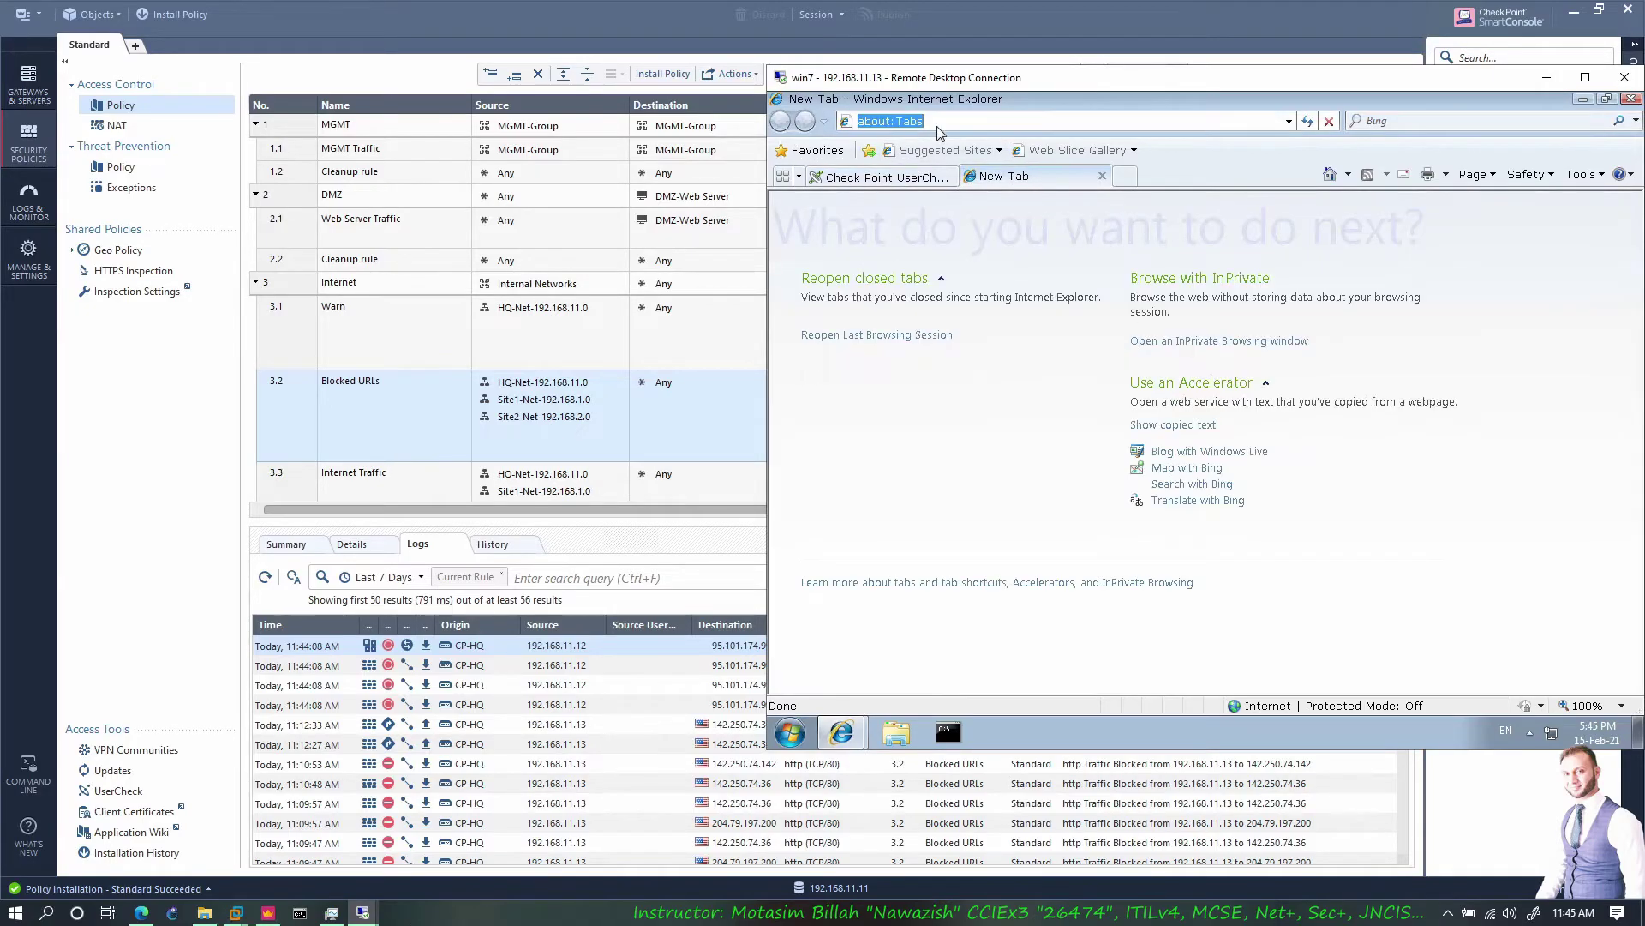
{"action": "type", "text": "am"}
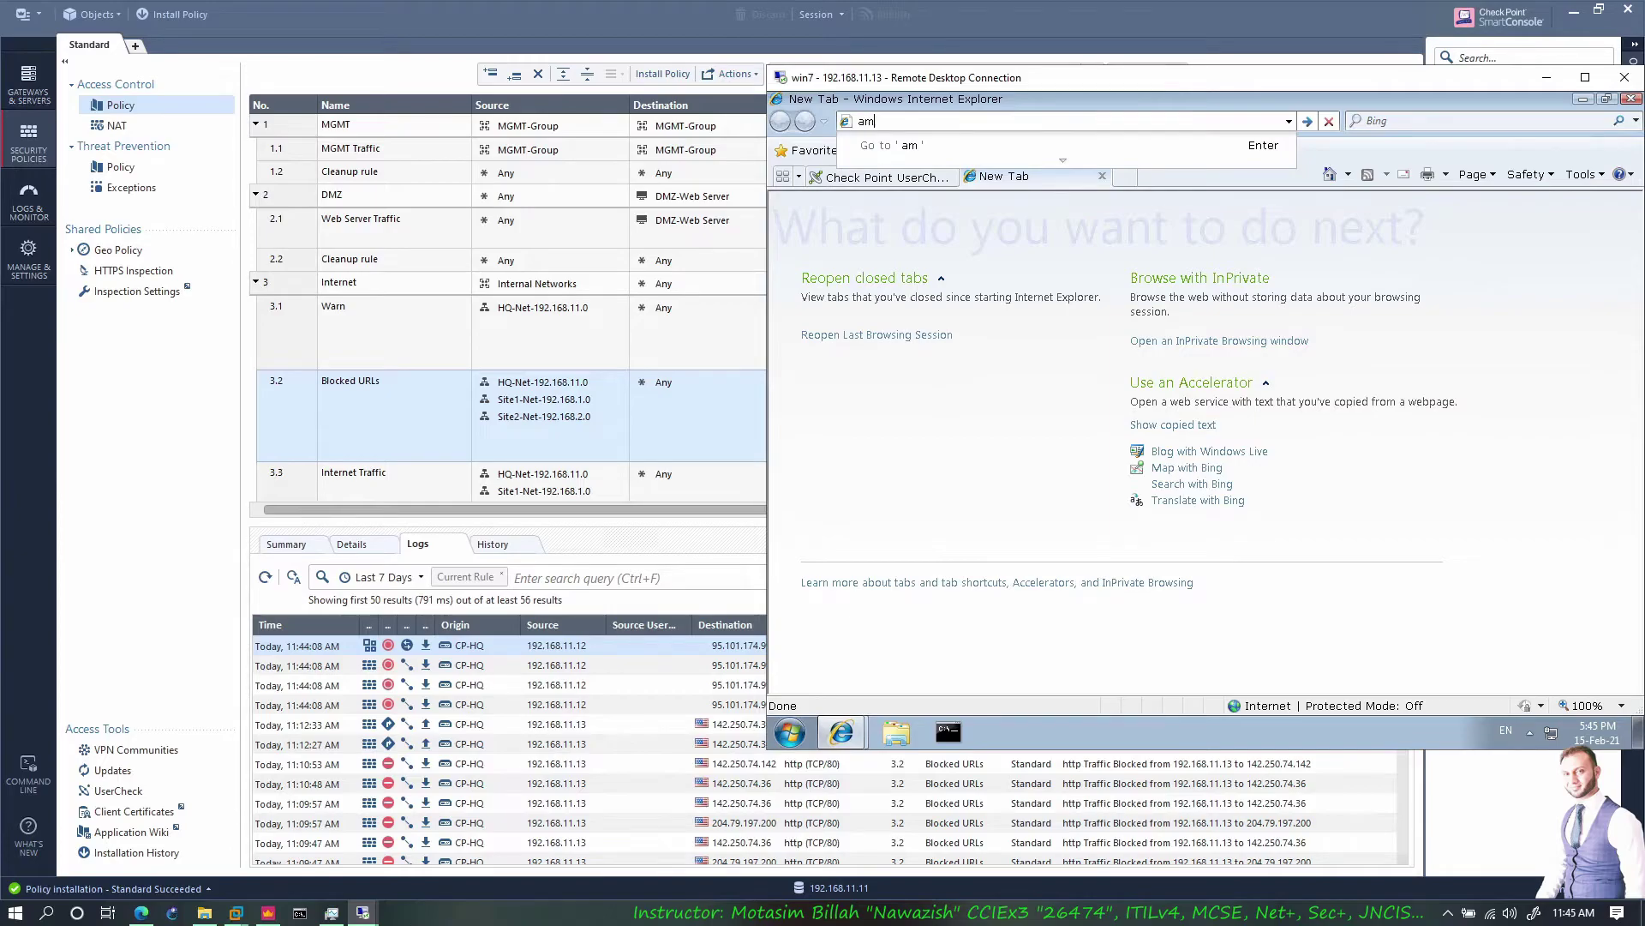
{"action": "type", "text": "azon.com/"}
{"action": "key", "text": "Return"}
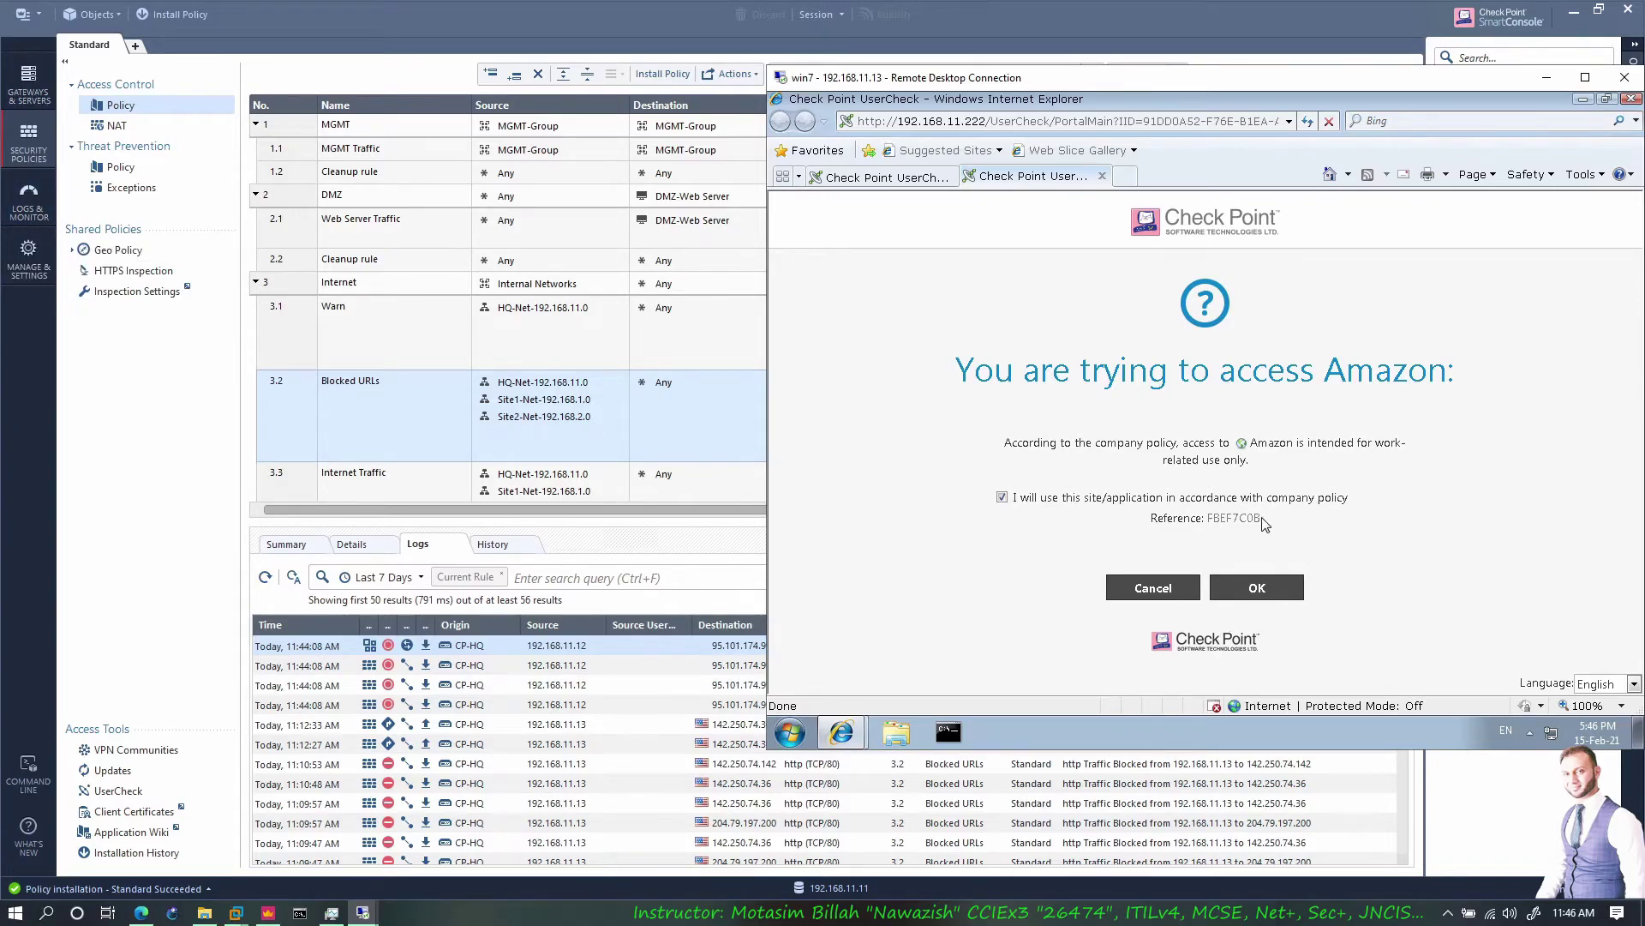
{"action": "left_click", "coordinate": [1253, 588]}
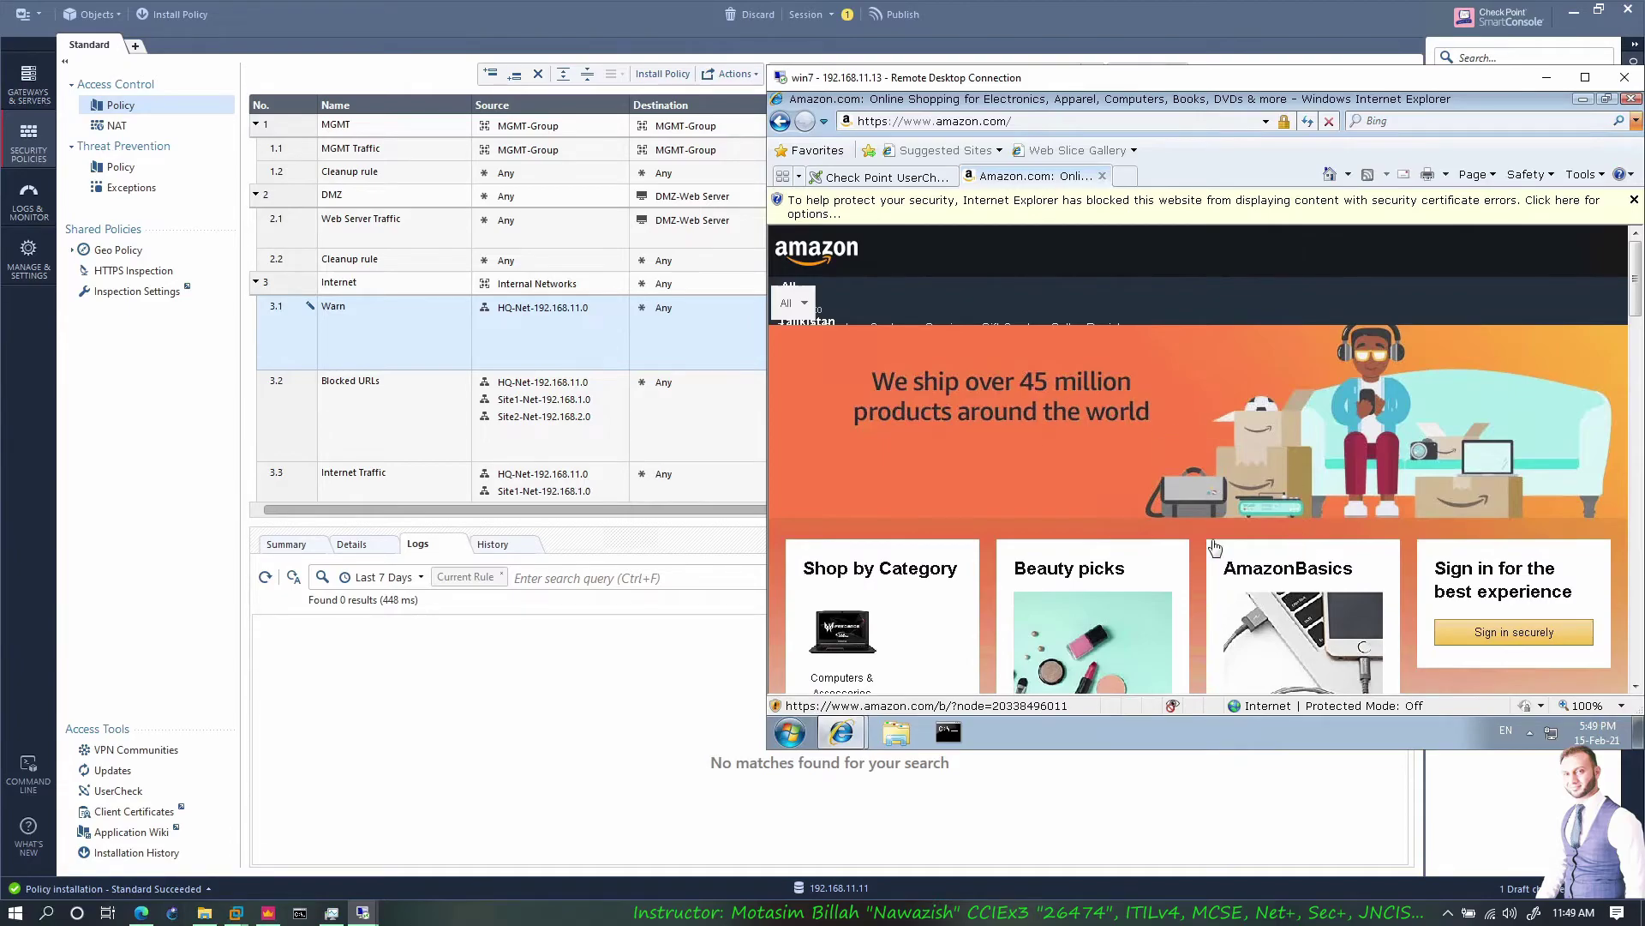
Set the Warn rule 3.1 Track to Log with Accounting
{"action": "left_click", "coordinate": [664, 670]}
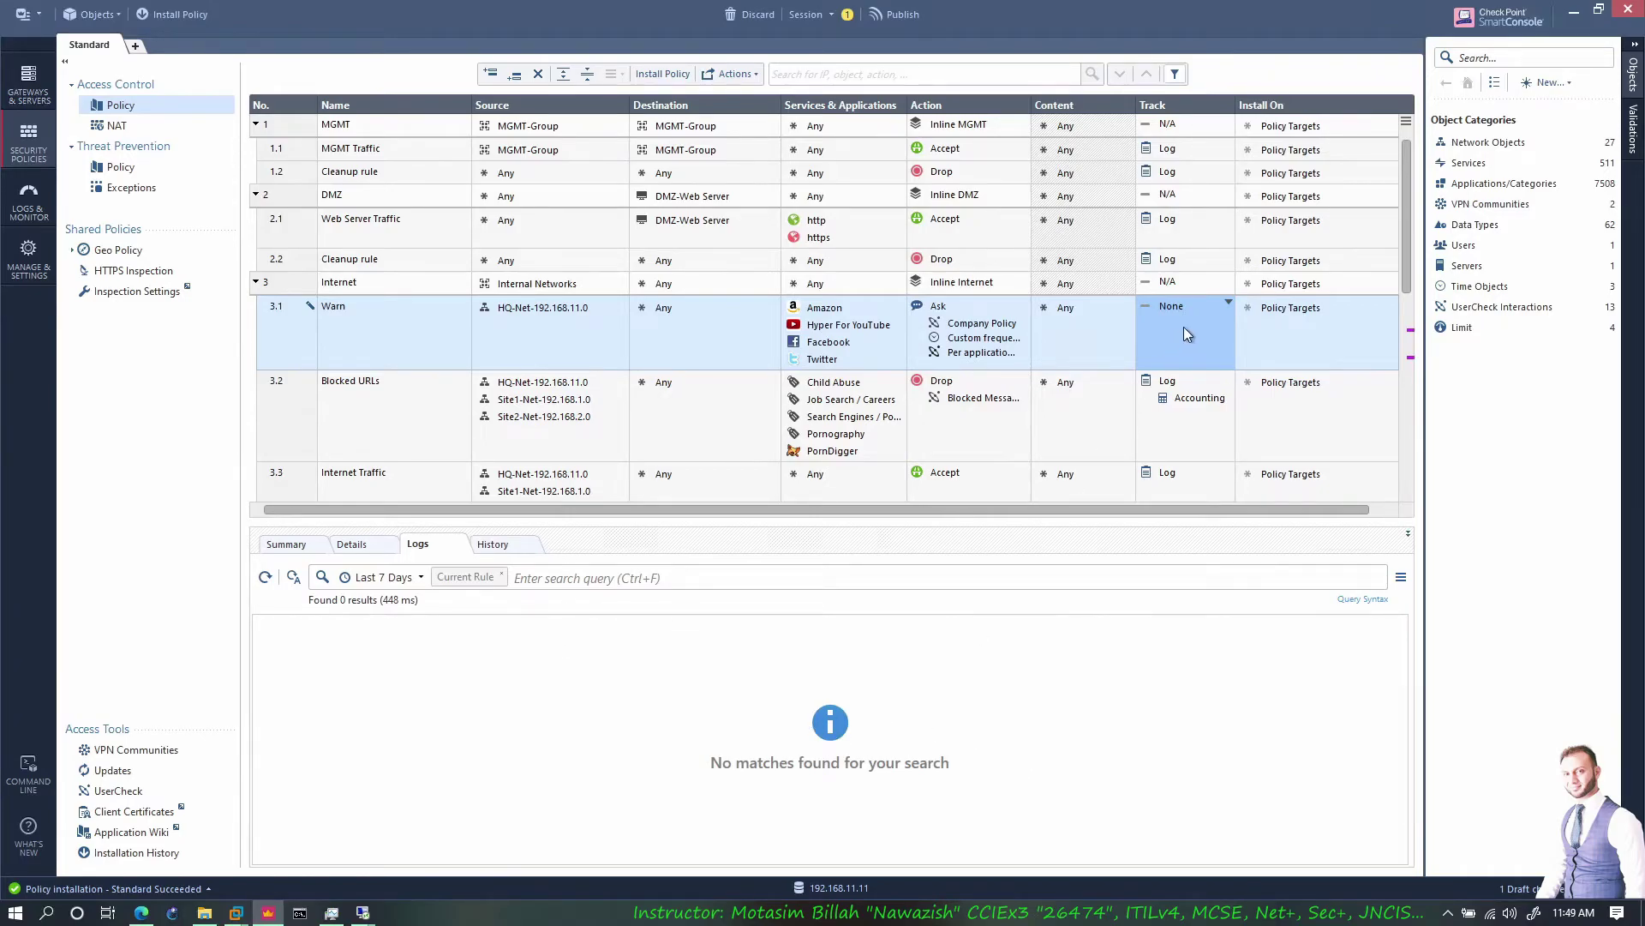
{"action": "left_click", "coordinate": [1228, 303]}
{"action": "left_click", "coordinate": [1260, 336]}
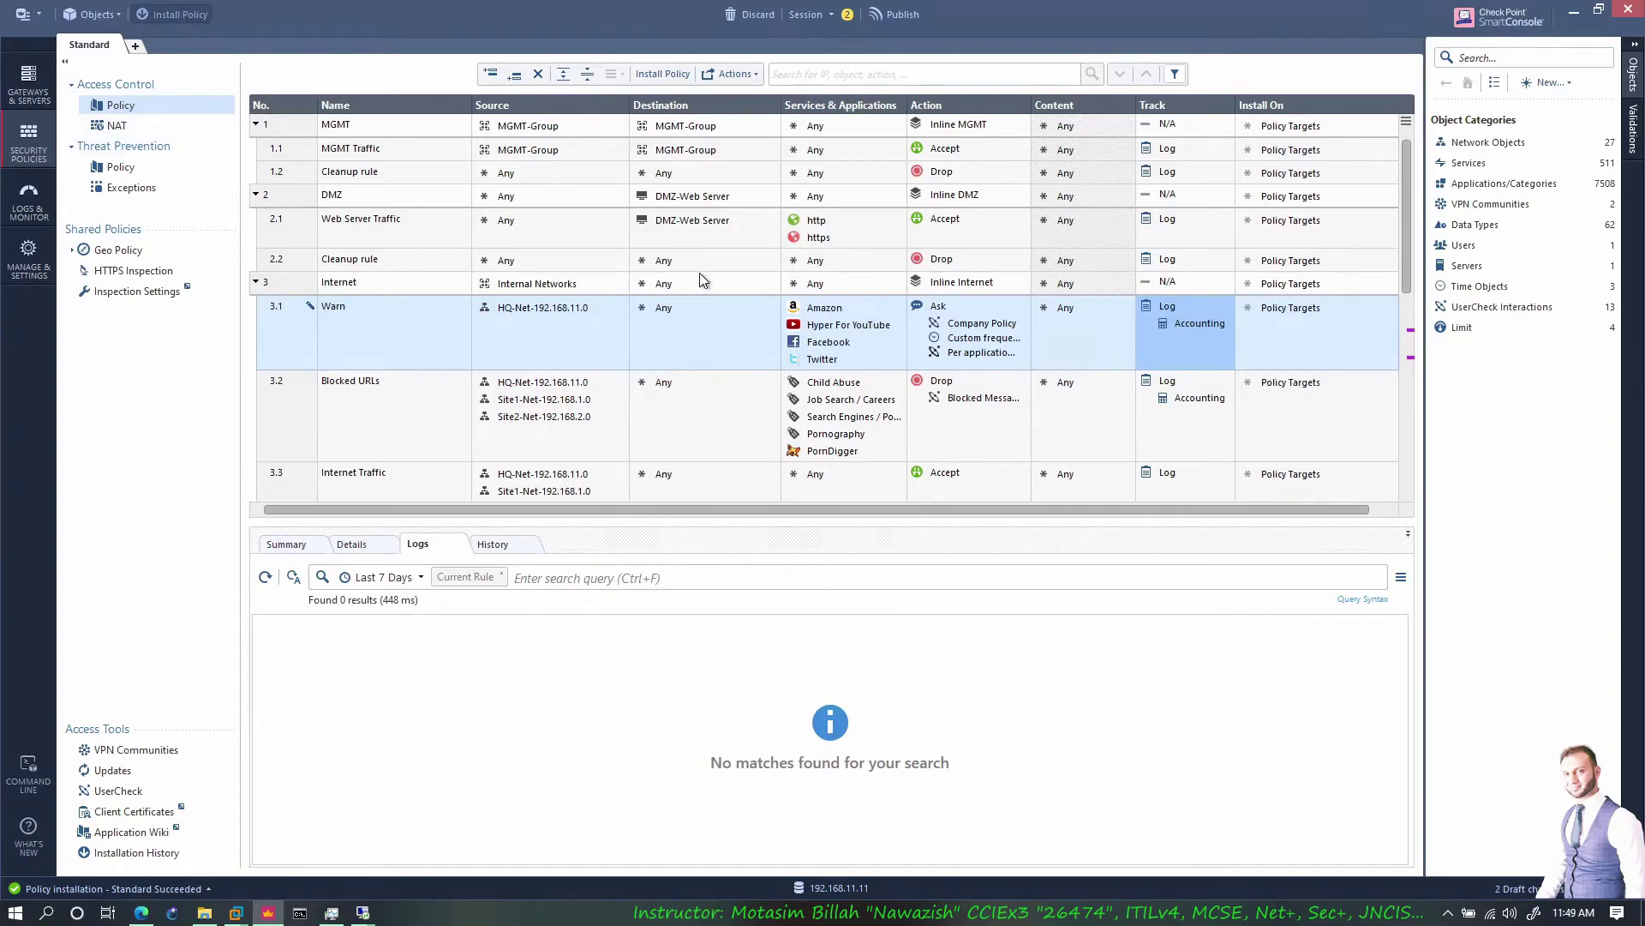
Publish the changes and install the Standard policy on CP-HQ, CP-Site1 and CP-Site2
{"action": "left_click", "coordinate": [180, 15]}
{"action": "left_click", "coordinate": [900, 556]}
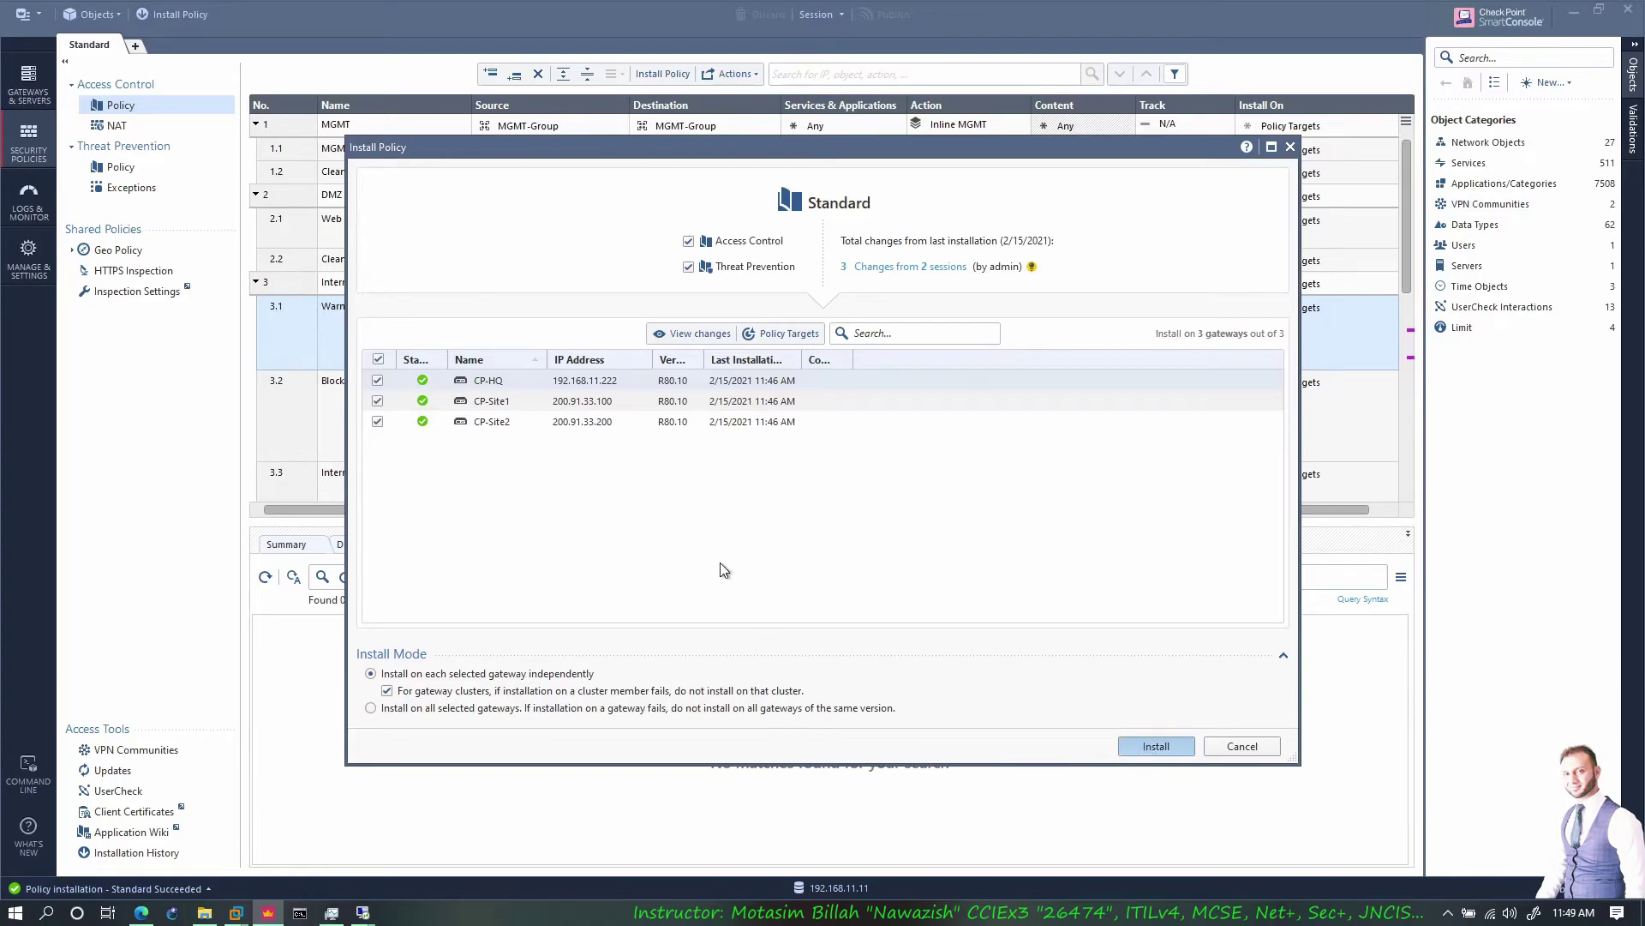
{"action": "key", "text": "Return"}
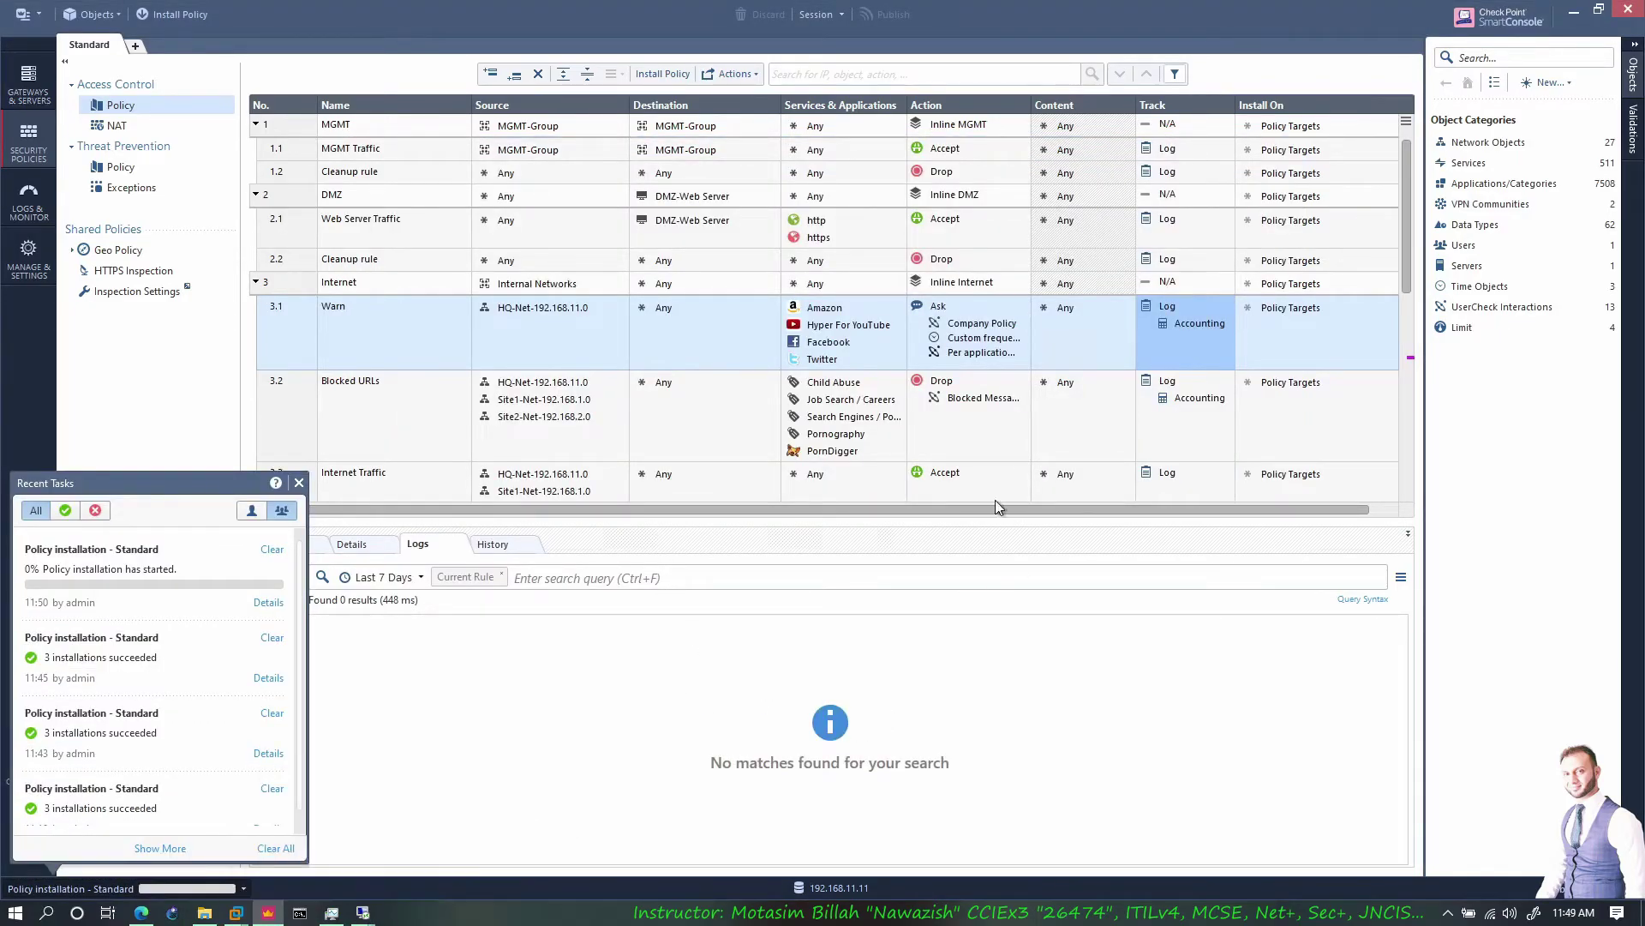
{"action": "mouse_move", "coordinate": [364, 917]}
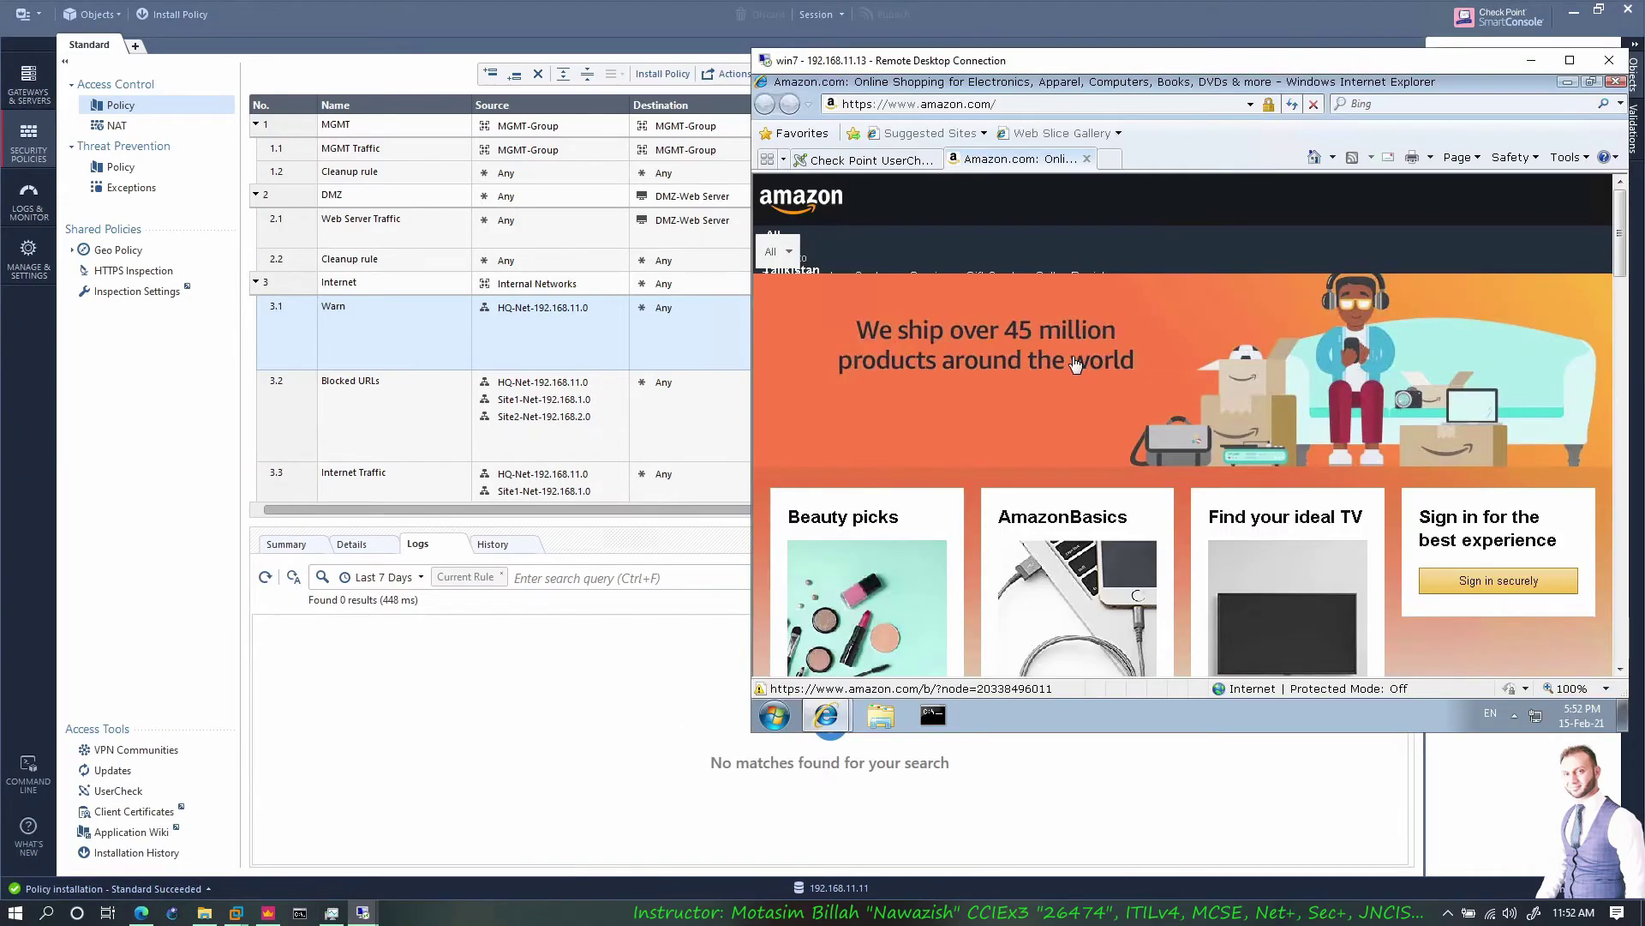
On the win10 client, open twitter.com in Edge, pass the certificate warning and accept the Twitter UserCheck warning
{"action": "left_click", "coordinate": [363, 913]}
{"action": "left_click", "coordinate": [310, 815]}
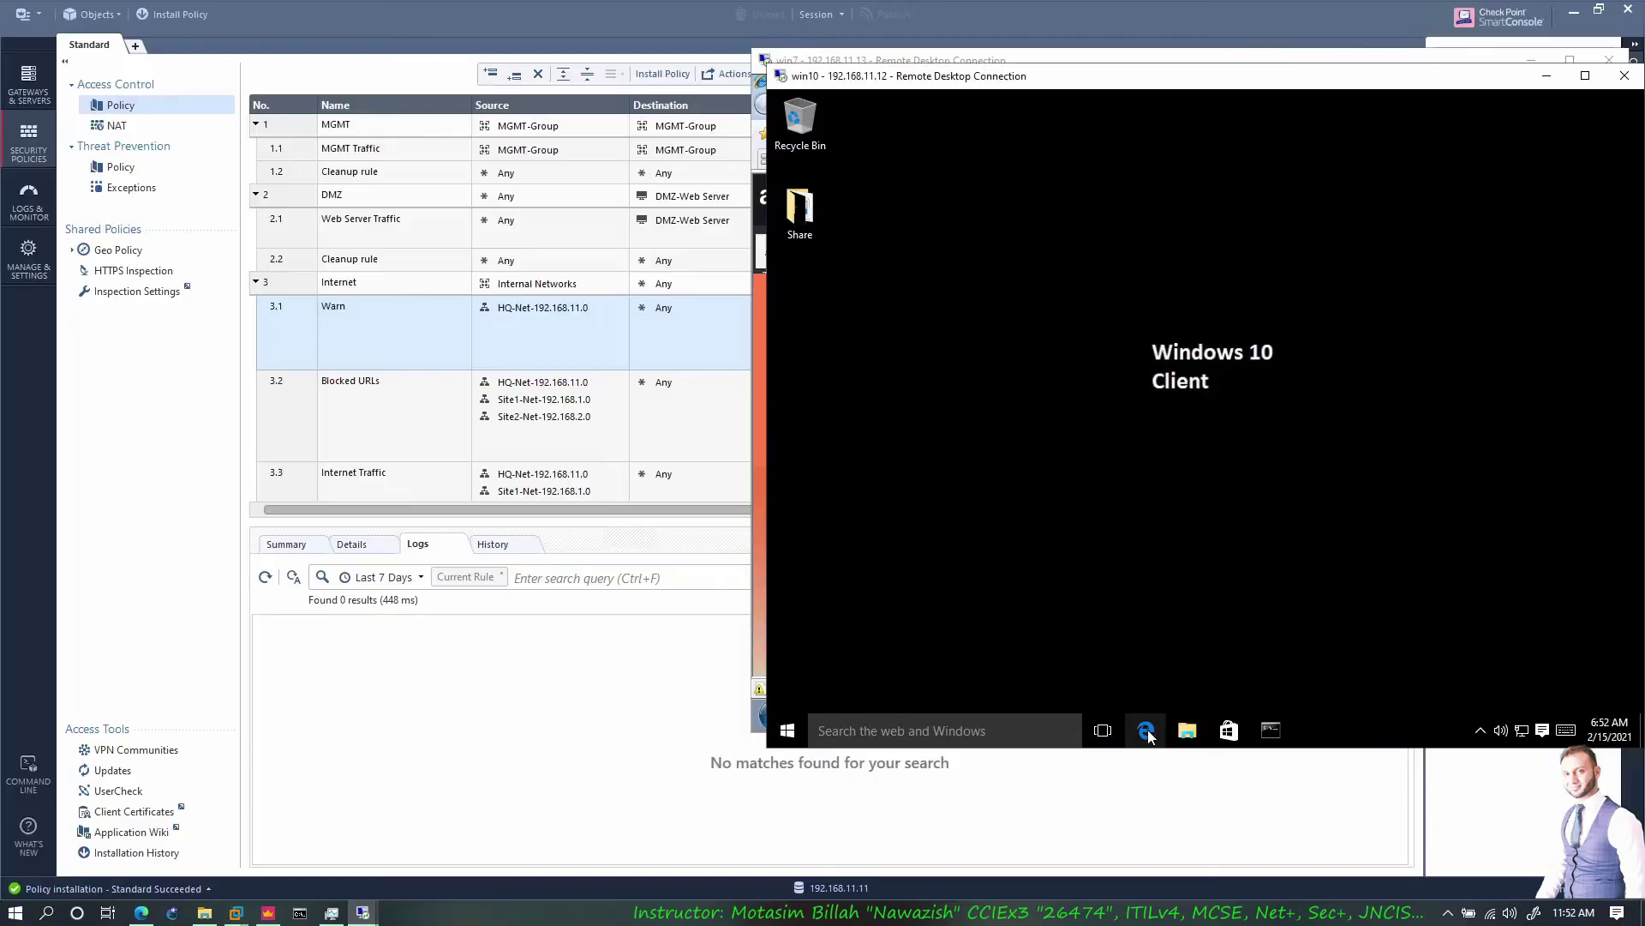
{"action": "left_click", "coordinate": [1146, 730]}
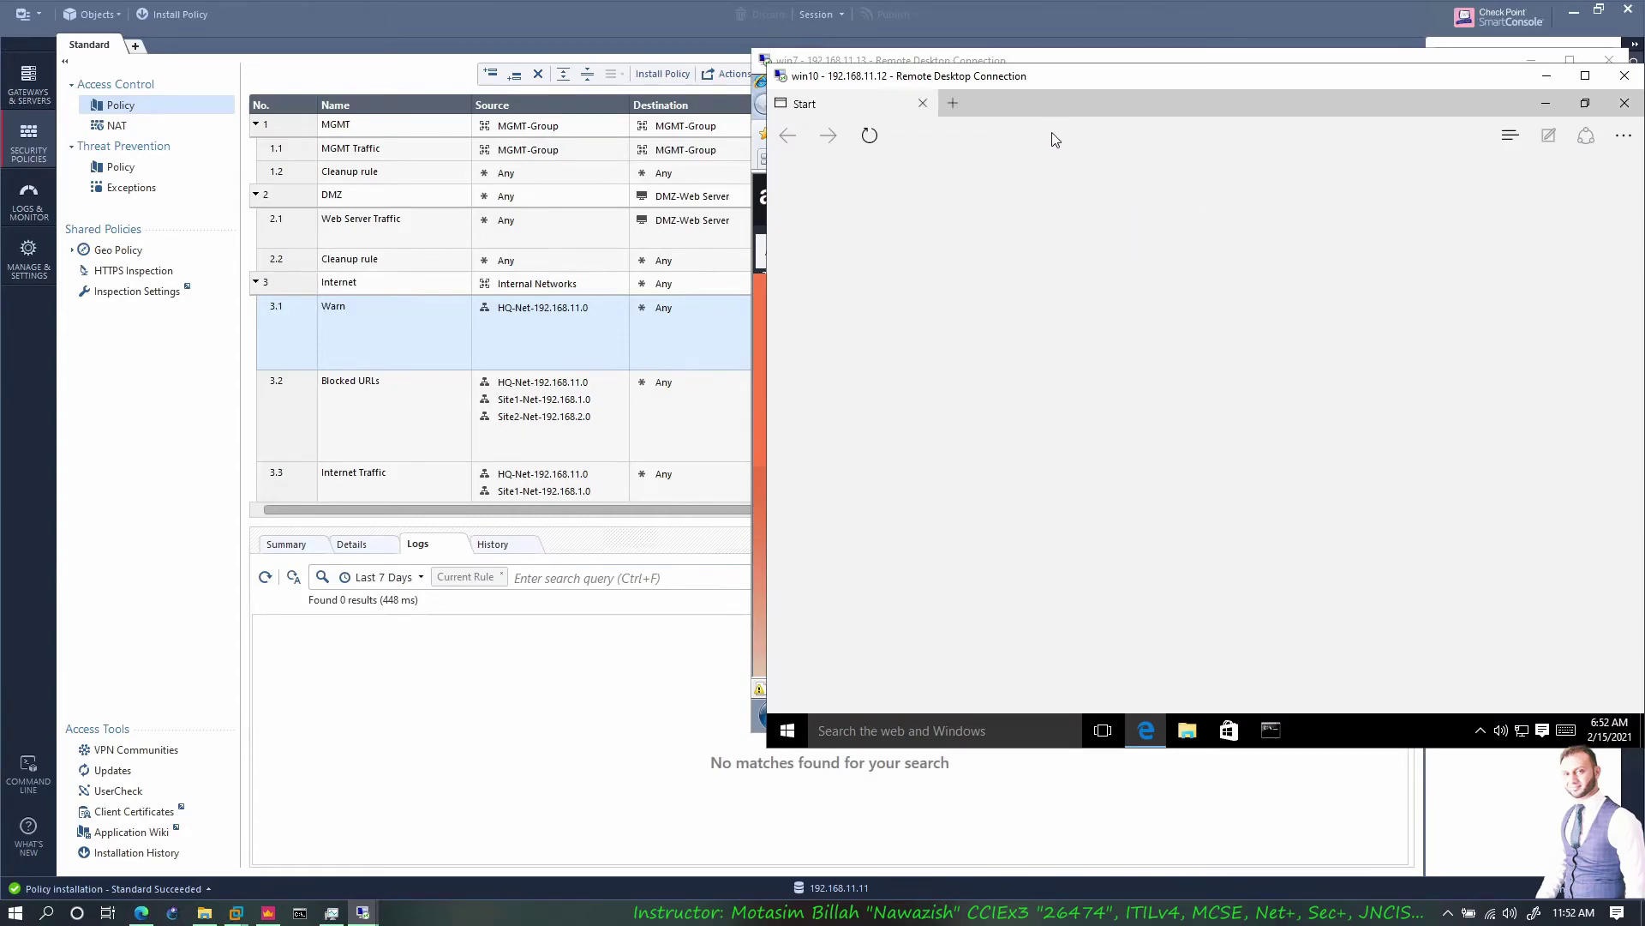
{"action": "type", "text": "t"}
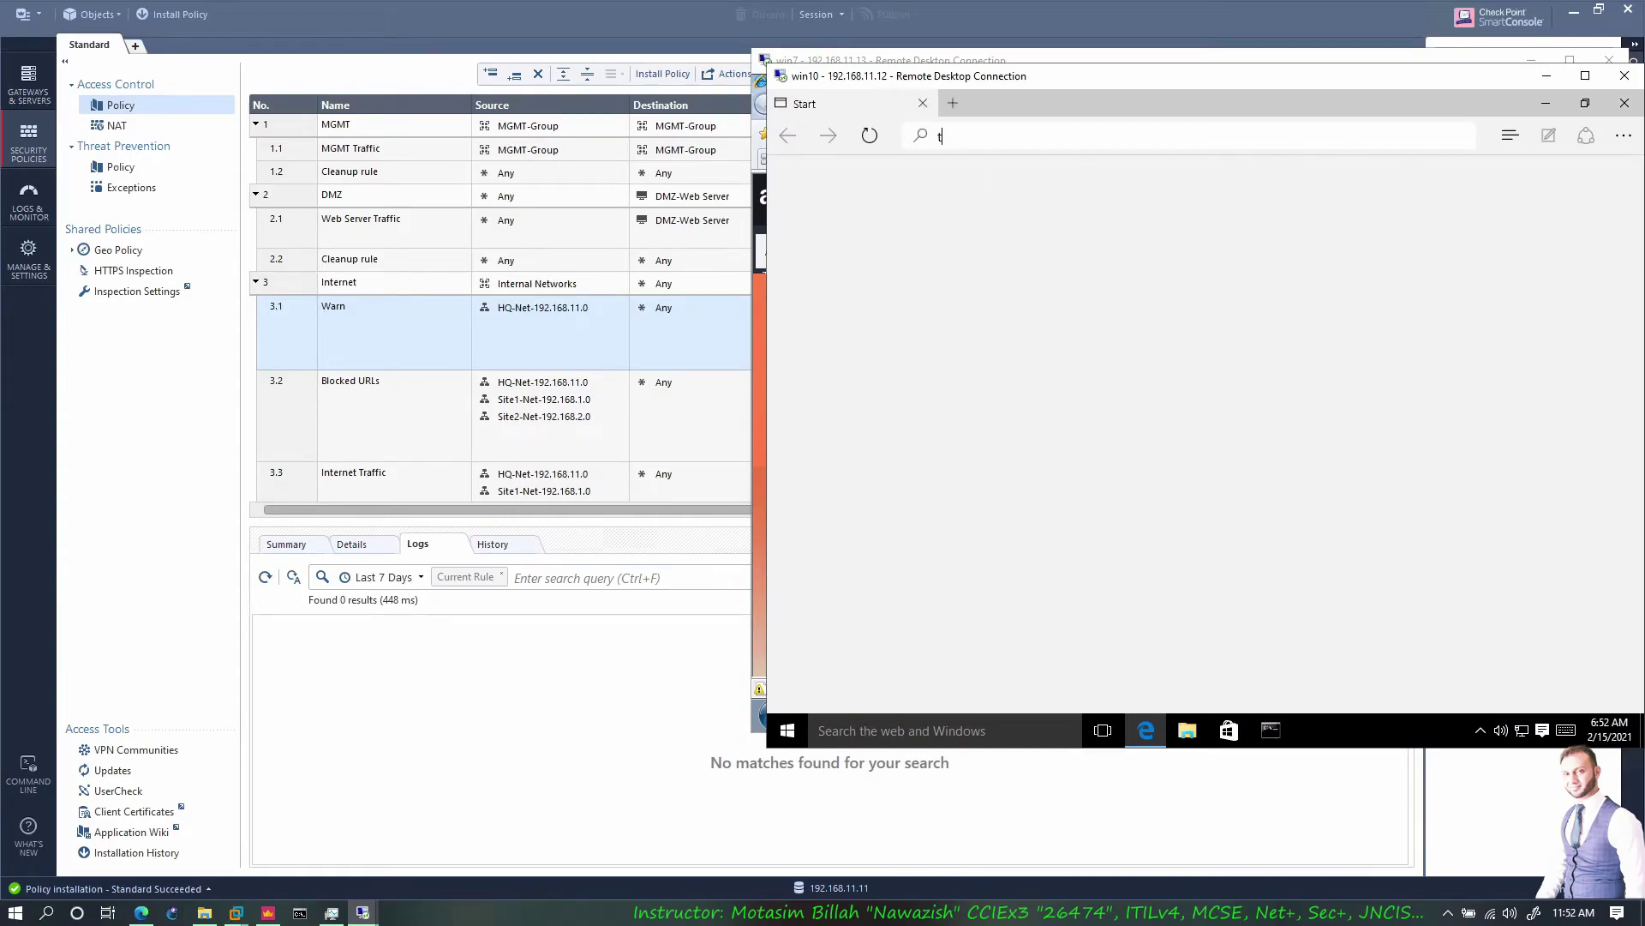
{"action": "type", "text": "witter.com"}
{"action": "key", "text": "Return"}
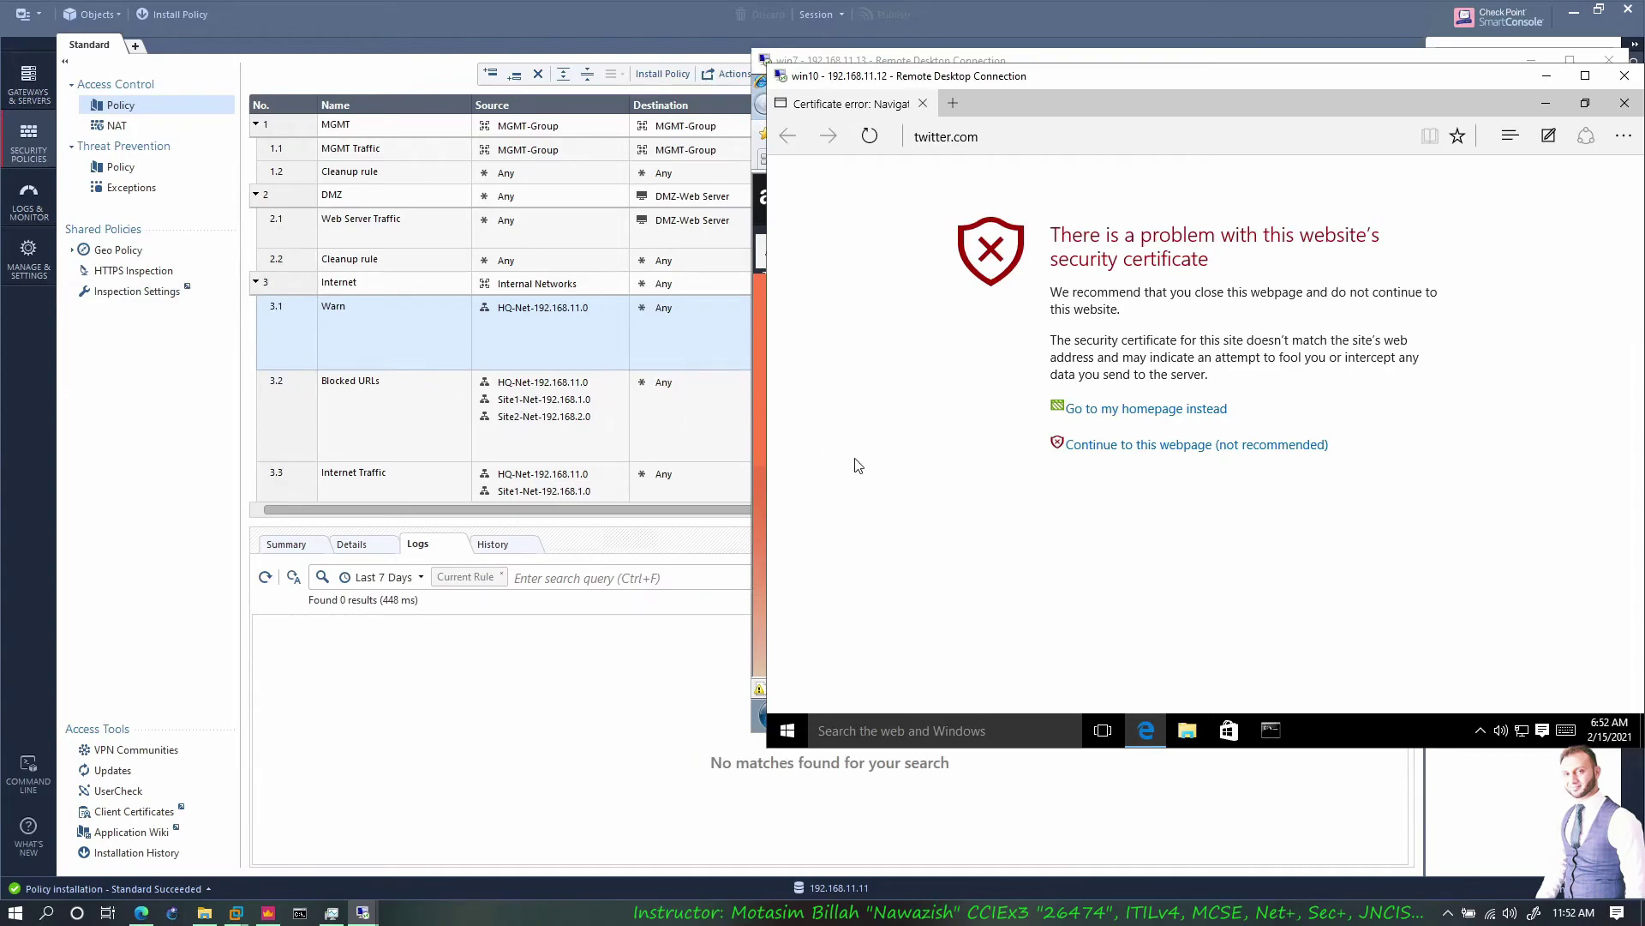
{"action": "left_click", "coordinate": [1139, 447]}
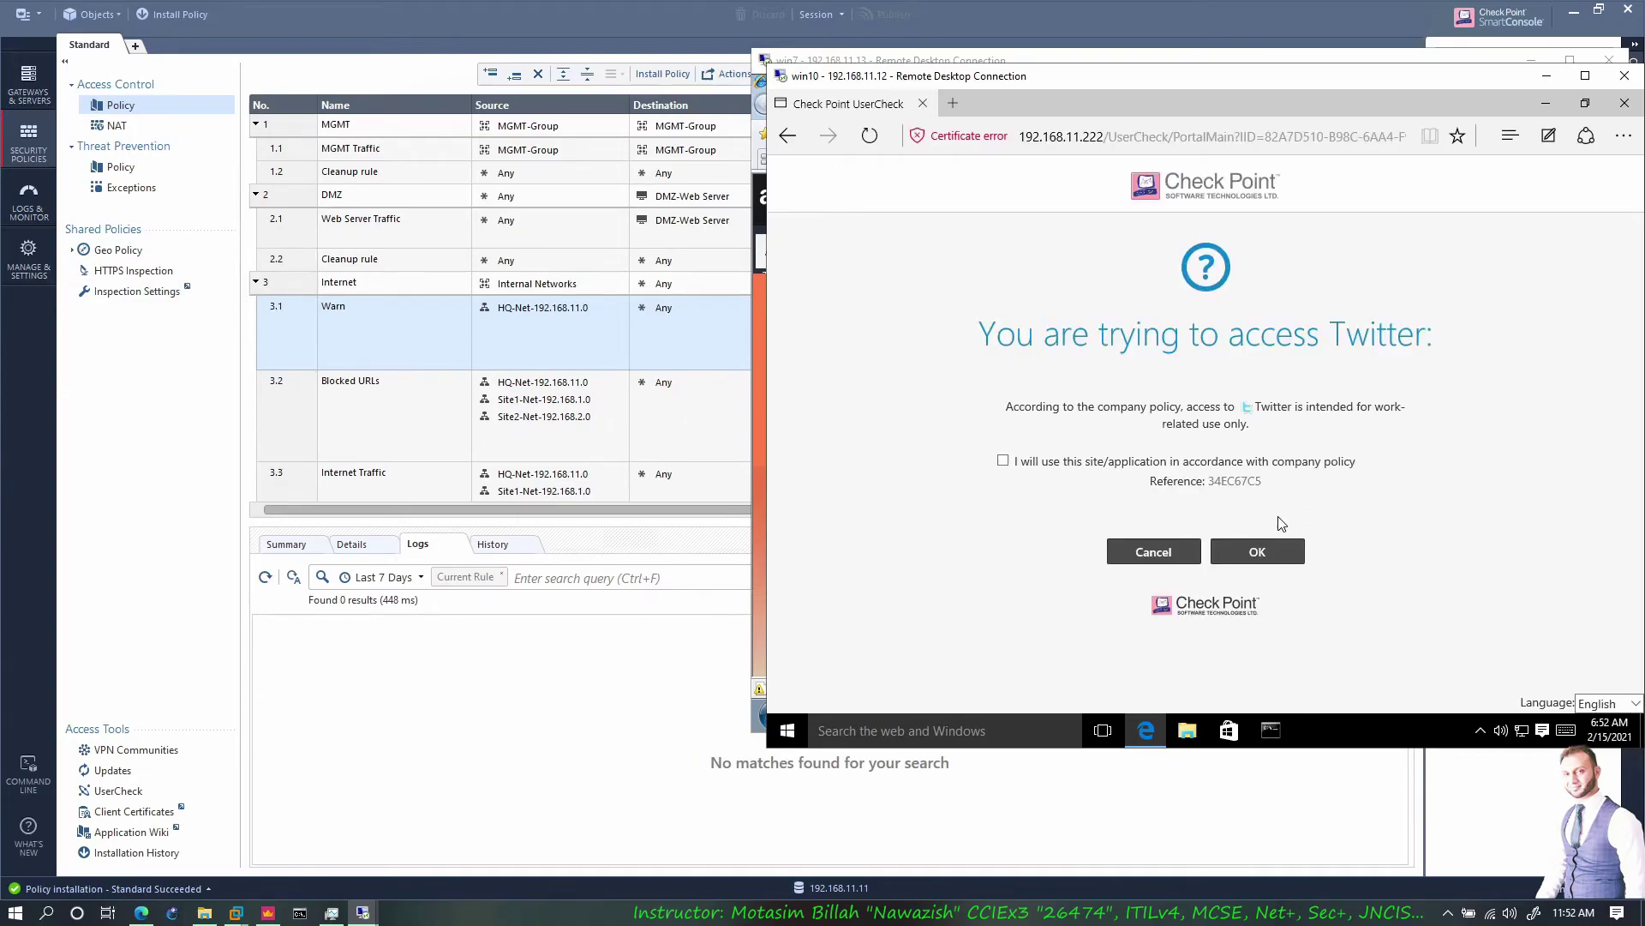
{"action": "left_click", "coordinate": [1004, 463]}
{"action": "left_click", "coordinate": [1253, 553]}
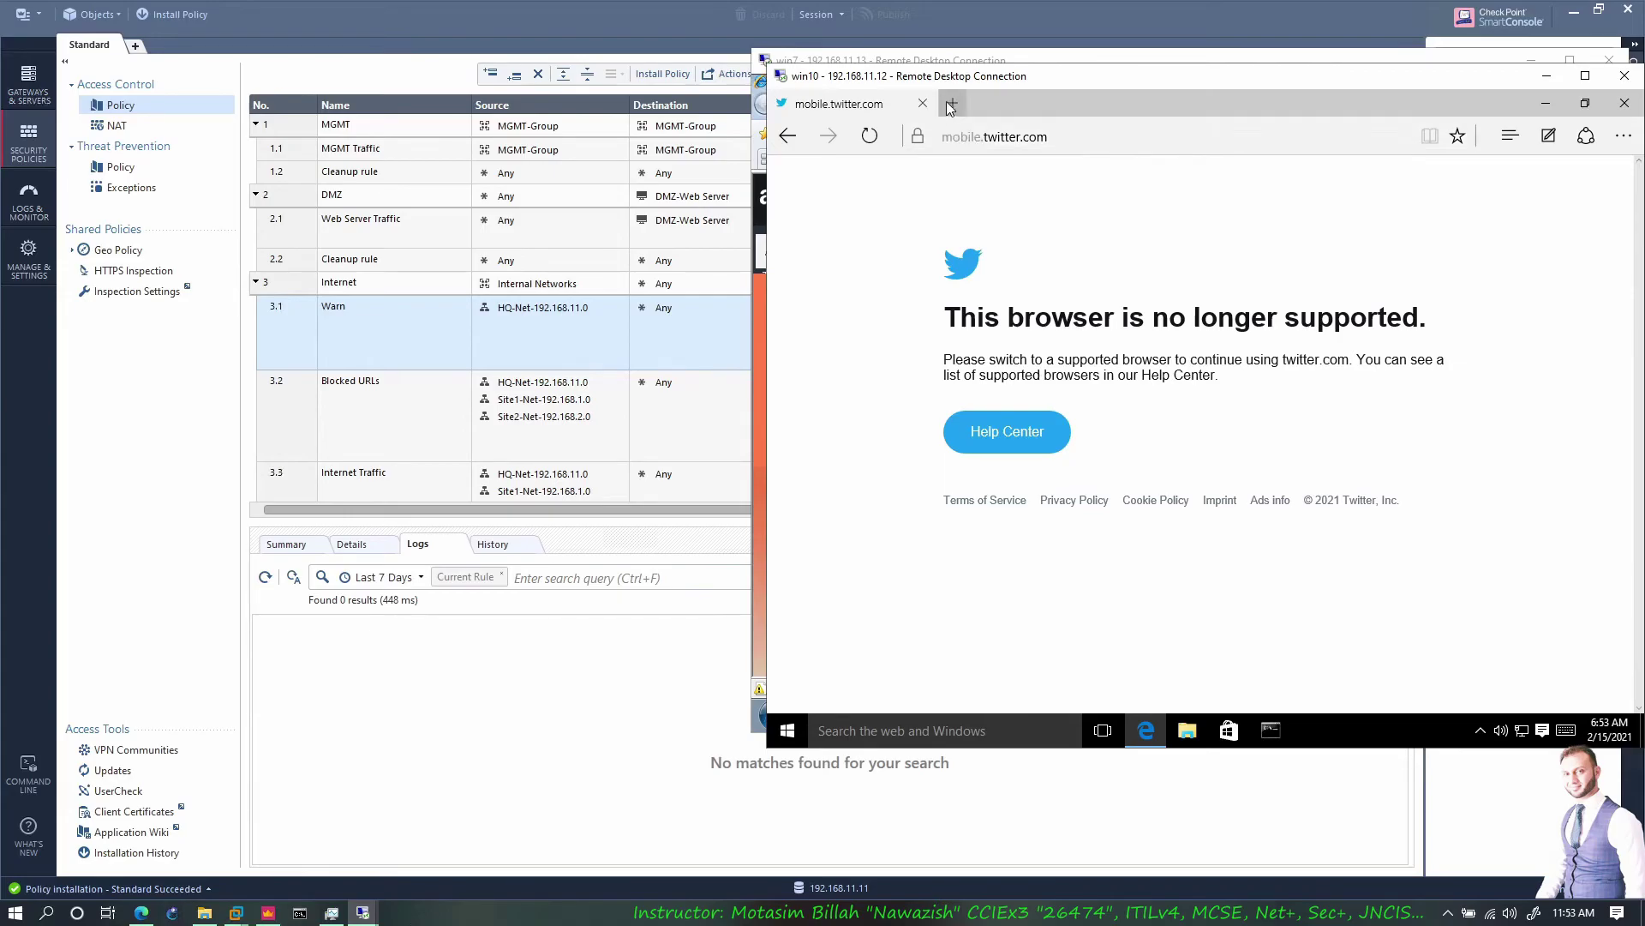
{"action": "left_click", "coordinate": [536, 697]}
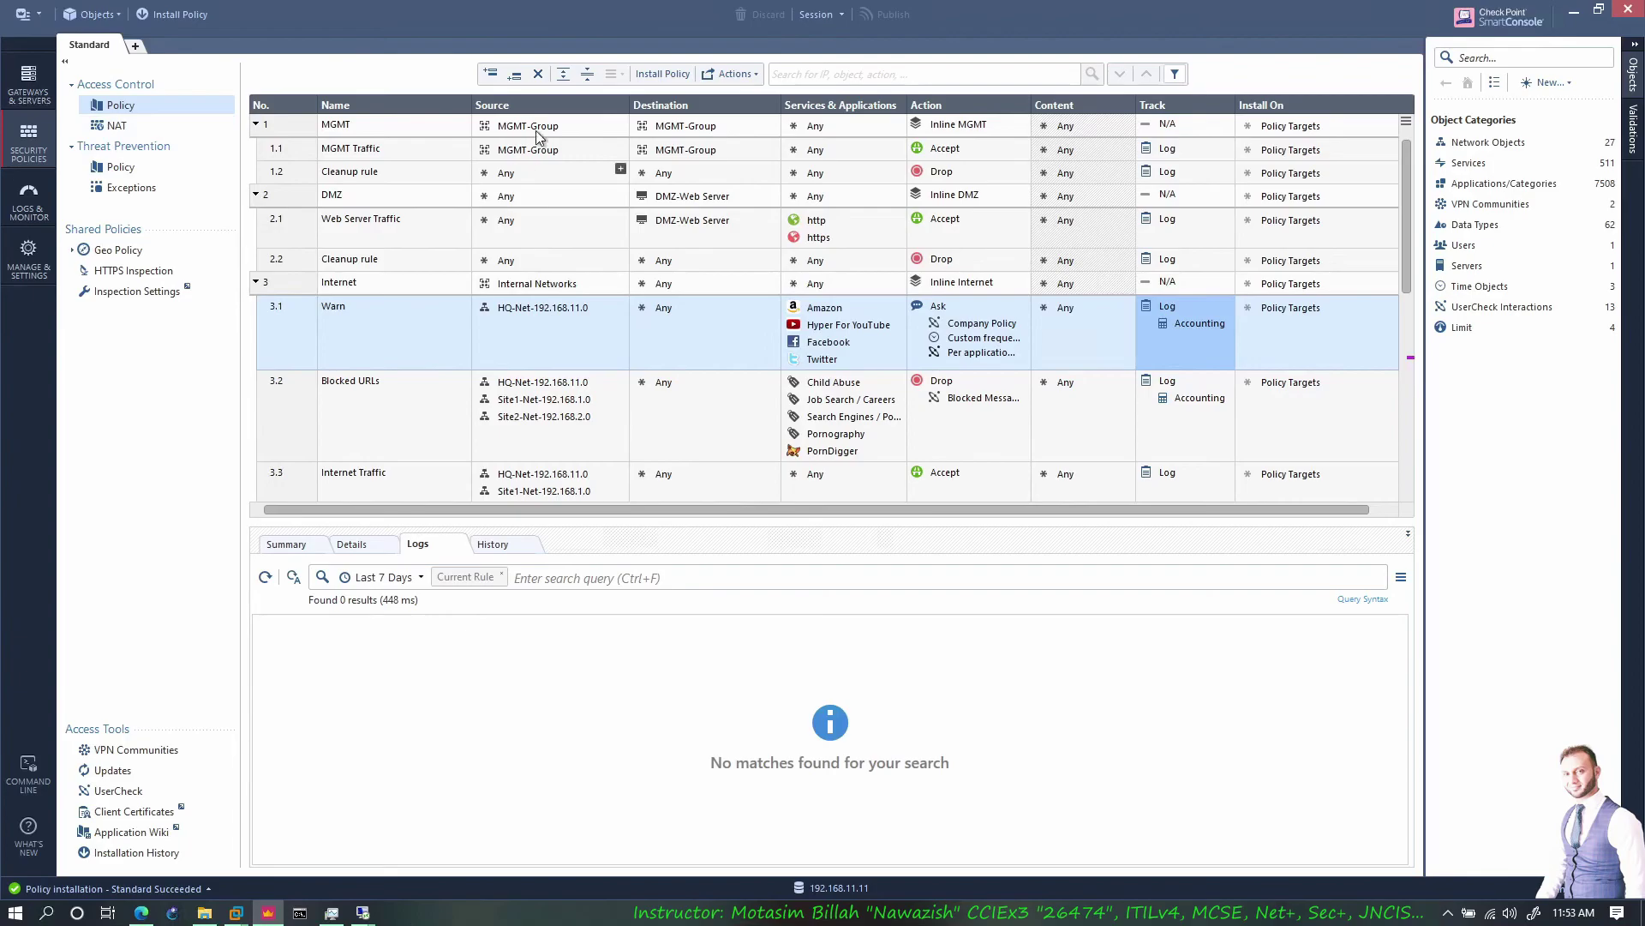
Show the Warn rule 3.1 logs and open the details of the Asked entry
{"action": "left_click", "coordinate": [320, 314]}
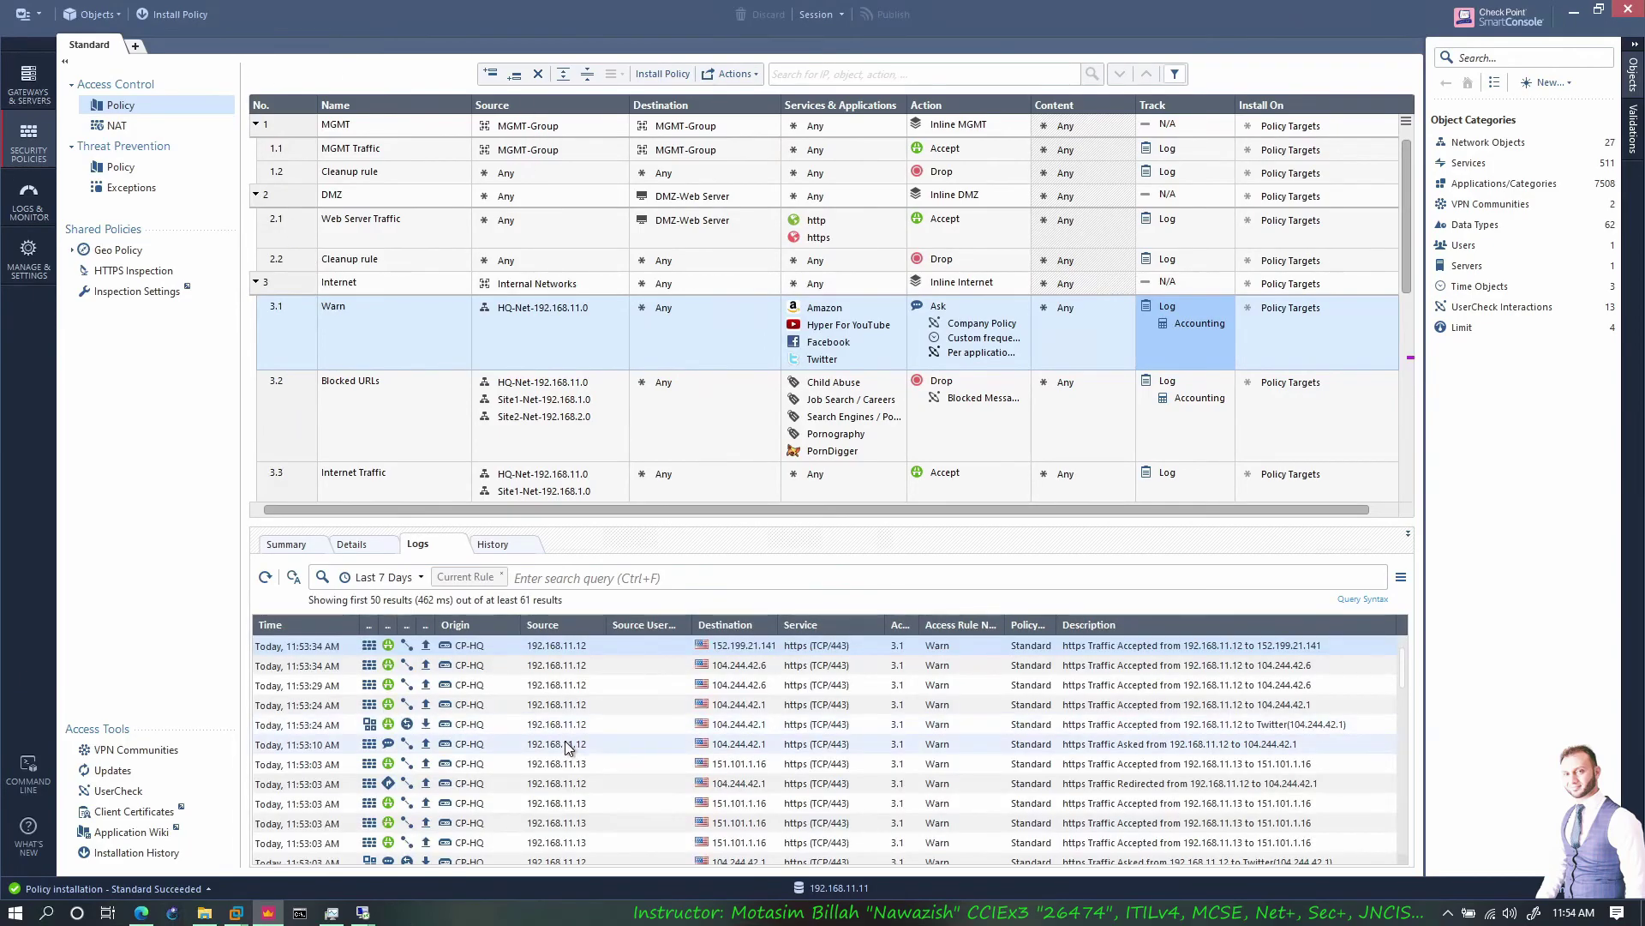
{"action": "scroll", "coordinate": [566, 748], "scroll_direction": "down", "scroll_amount": 1}
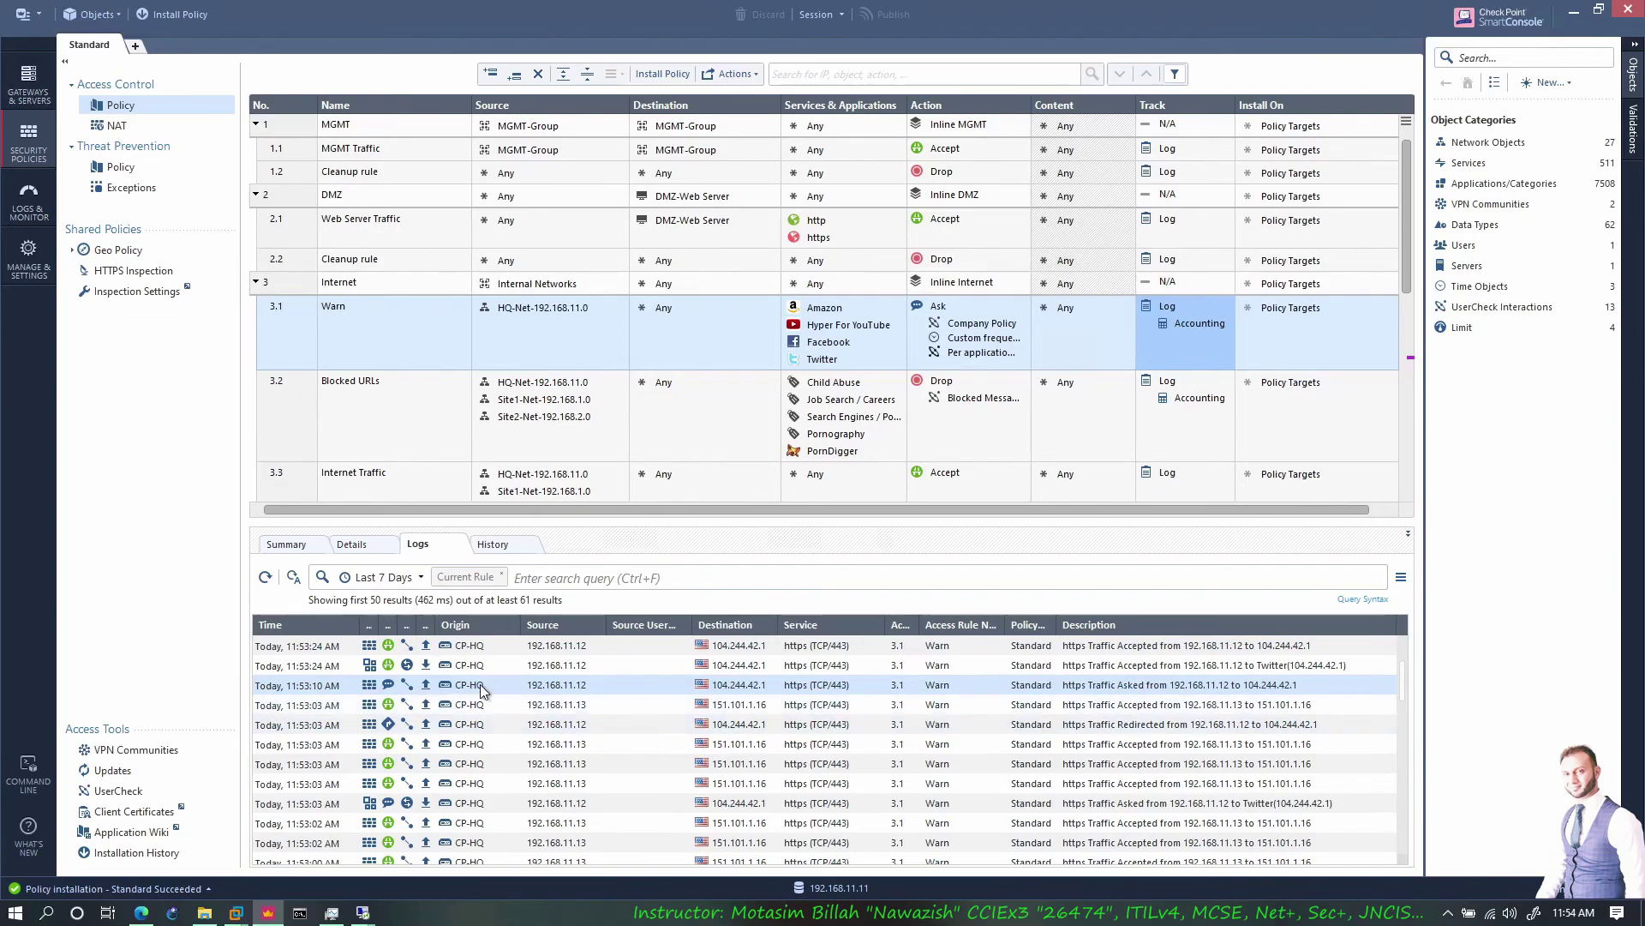
{"action": "double_click", "coordinate": [567, 685]}
Inspect the log details, highlighting source 192.168.11.12 and the https (TCP/443) service
{"action": "scroll", "coordinate": [723, 580], "scroll_direction": "down", "scroll_amount": 4}
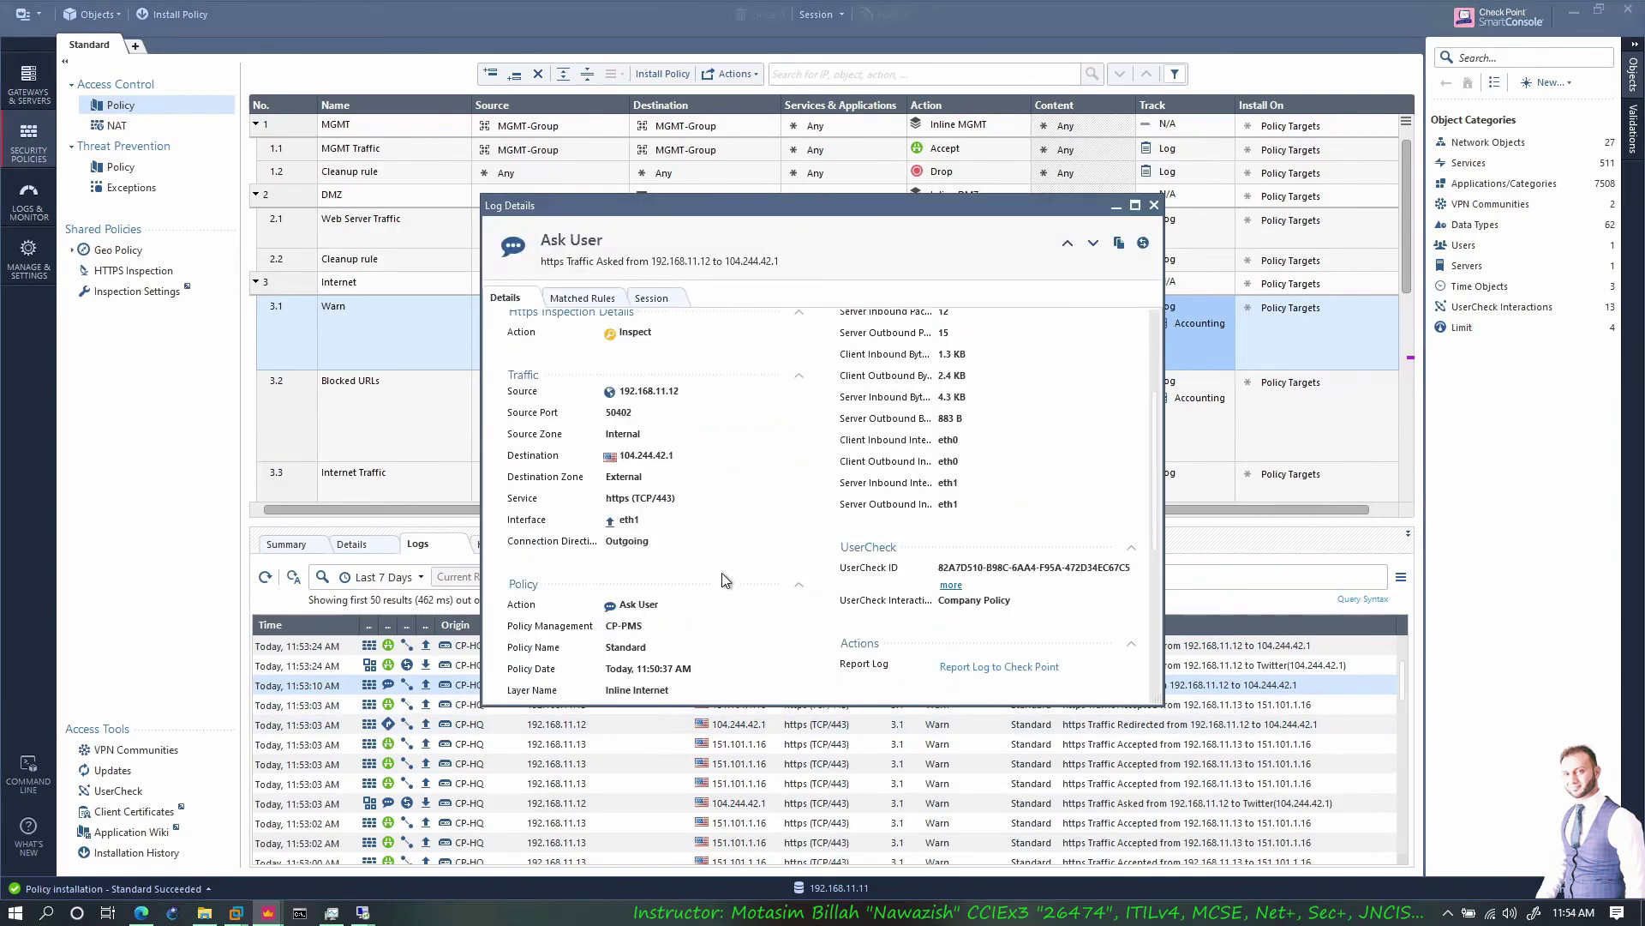
{"action": "scroll", "coordinate": [722, 580], "scroll_direction": "down", "scroll_amount": 2}
{"action": "scroll", "coordinate": [660, 542], "scroll_direction": "up", "scroll_amount": 4}
{"action": "left_click_drag", "start_coordinate": [630, 473], "coordinate": [679, 473]}
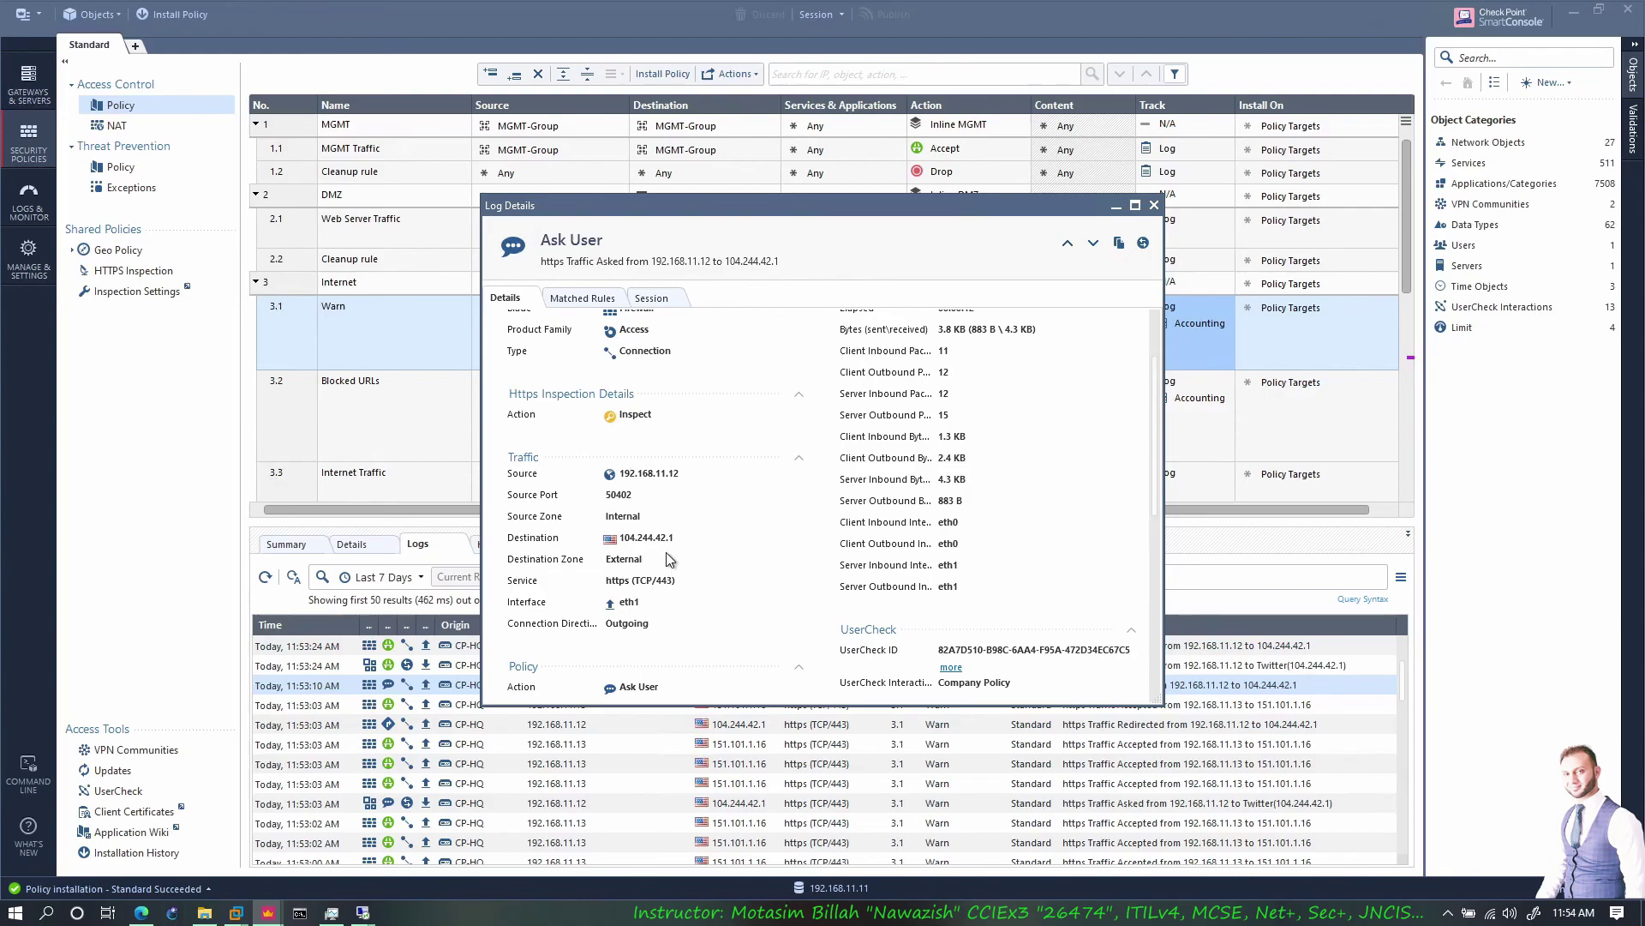
{"action": "scroll", "coordinate": [670, 563], "scroll_direction": "down", "scroll_amount": 4}
{"action": "left_click_drag", "start_coordinate": [674, 416], "coordinate": [605, 416]}
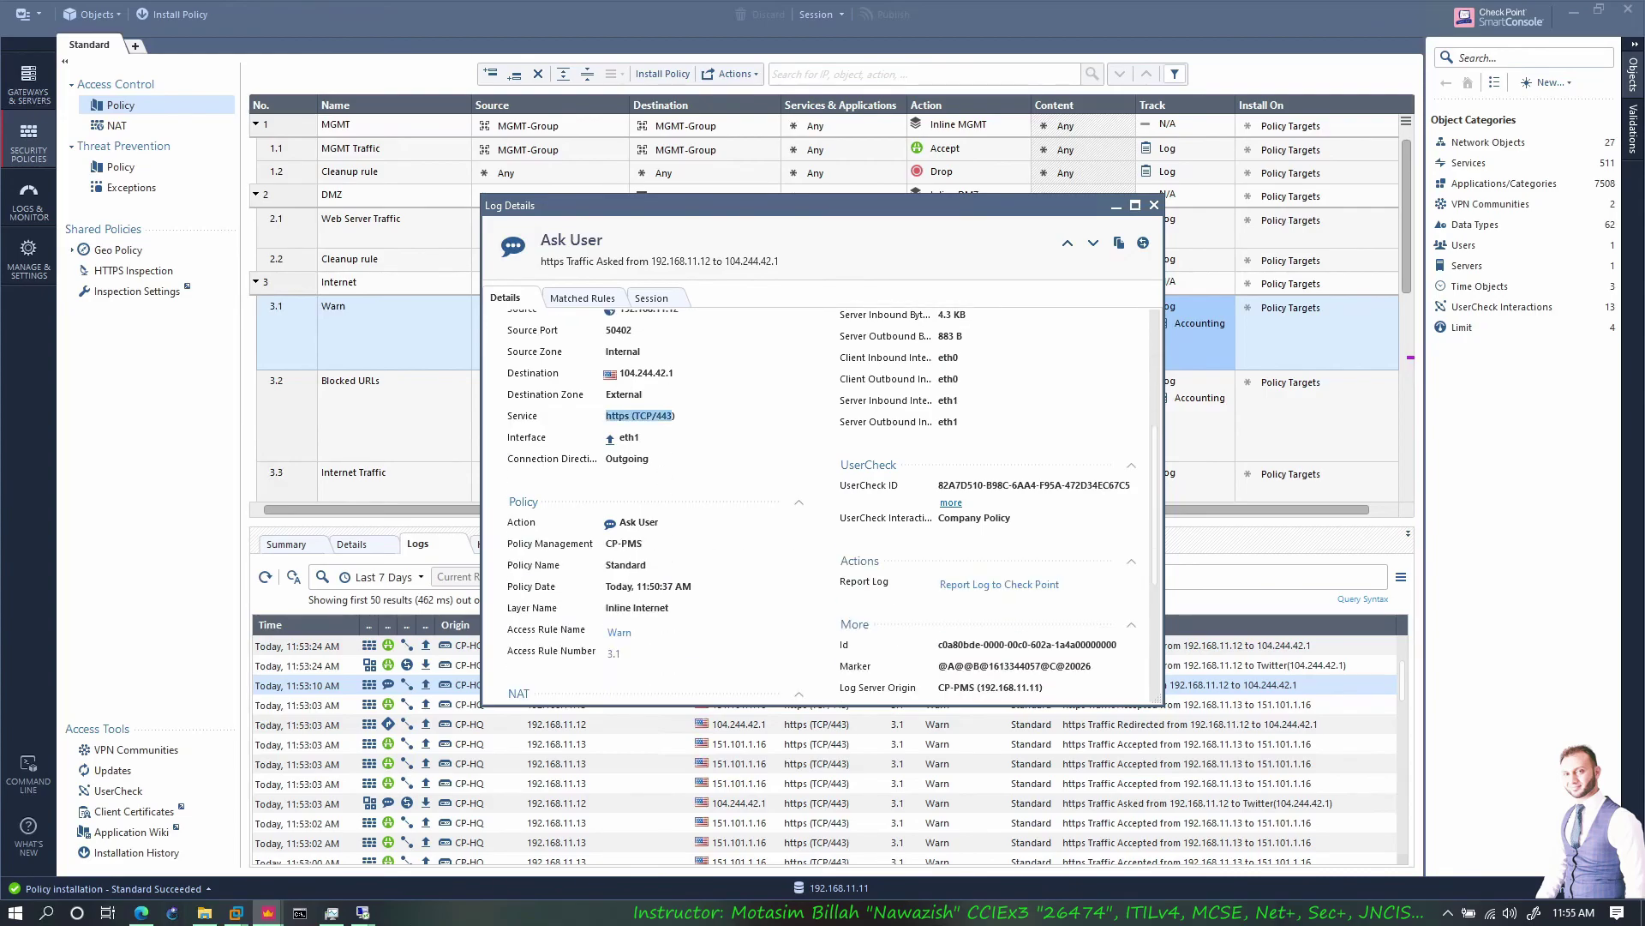
{"action": "scroll", "coordinate": [664, 588], "scroll_direction": "up", "scroll_amount": 6}
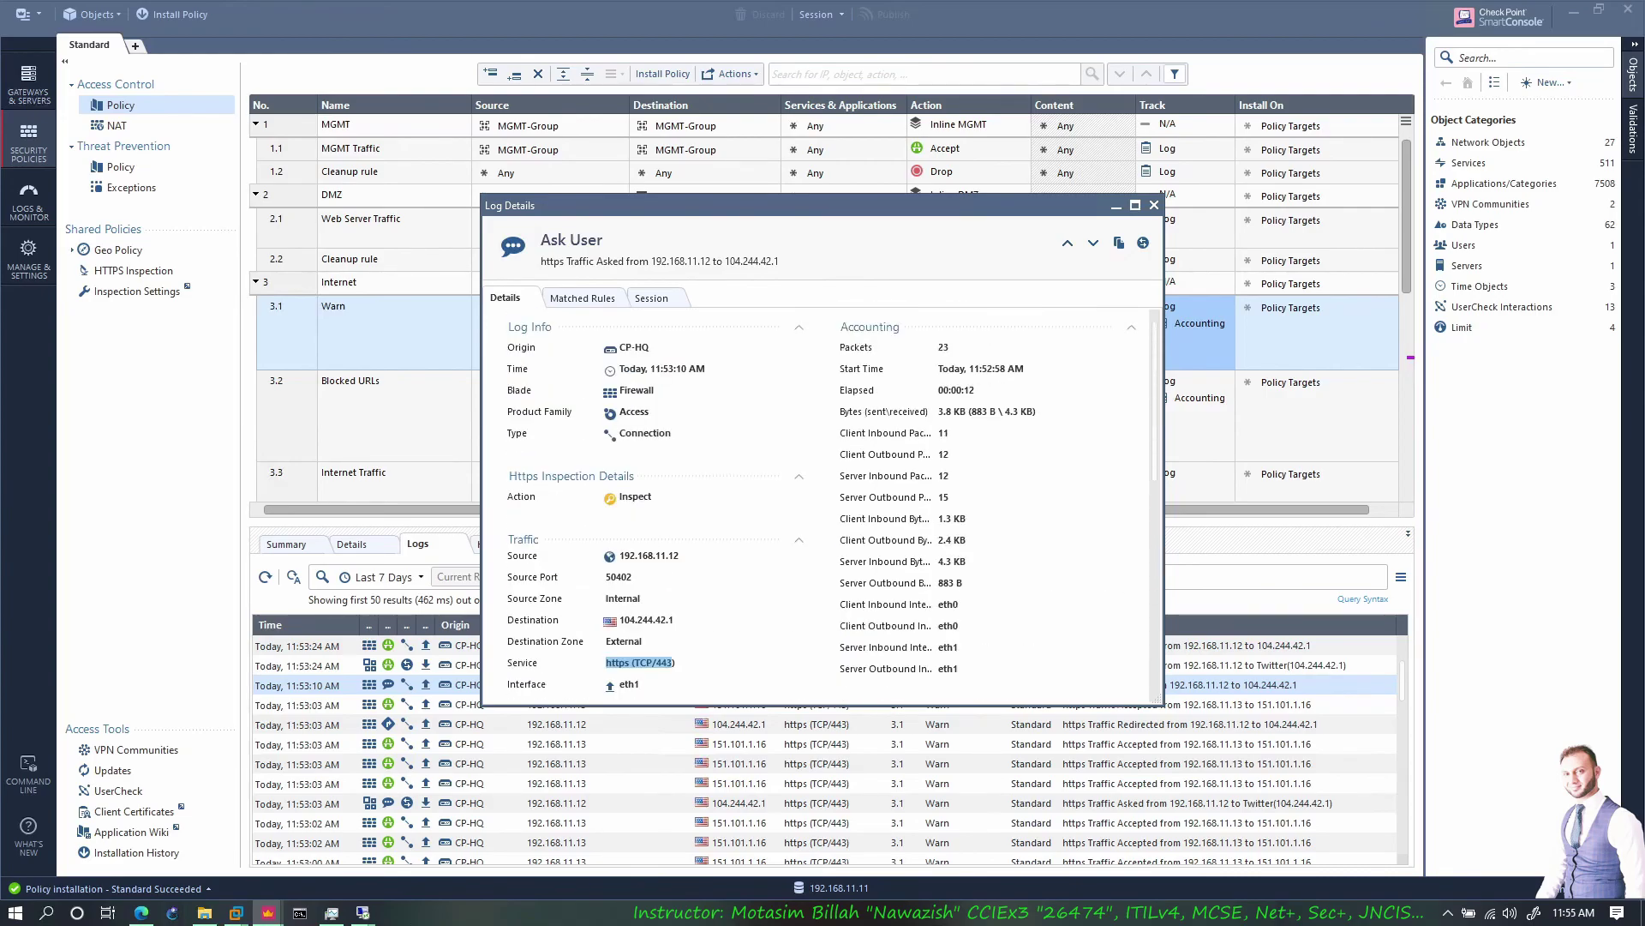
{"action": "scroll", "coordinate": [668, 554], "scroll_direction": "down", "scroll_amount": 9}
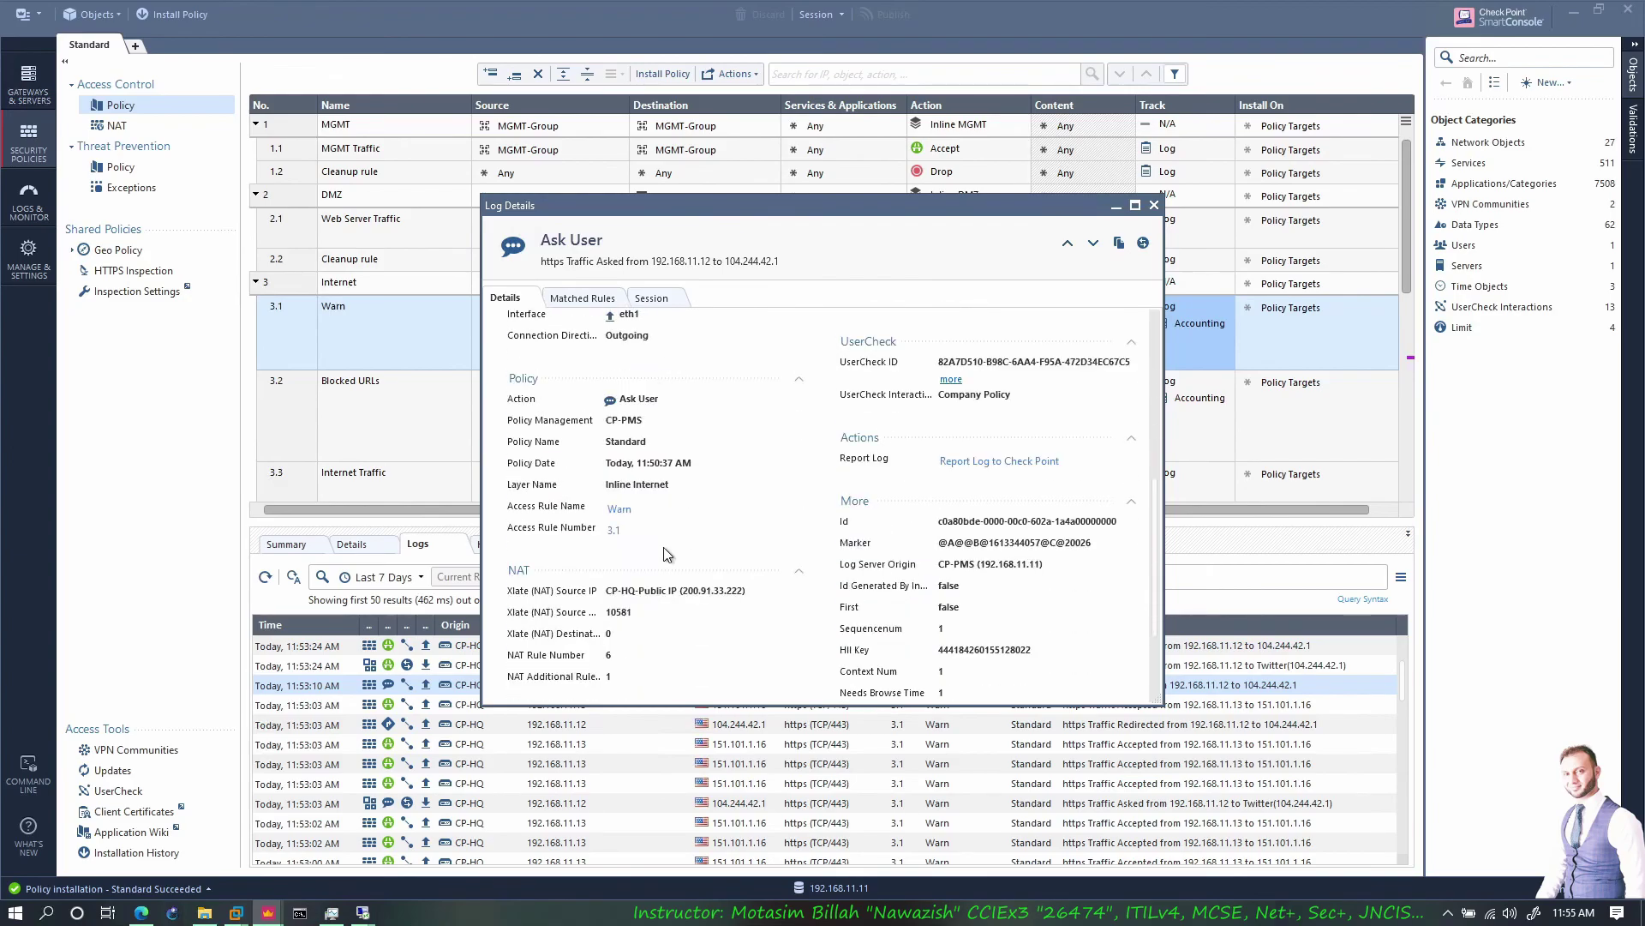
{"action": "scroll", "coordinate": [600, 414], "scroll_direction": "up", "scroll_amount": 3}
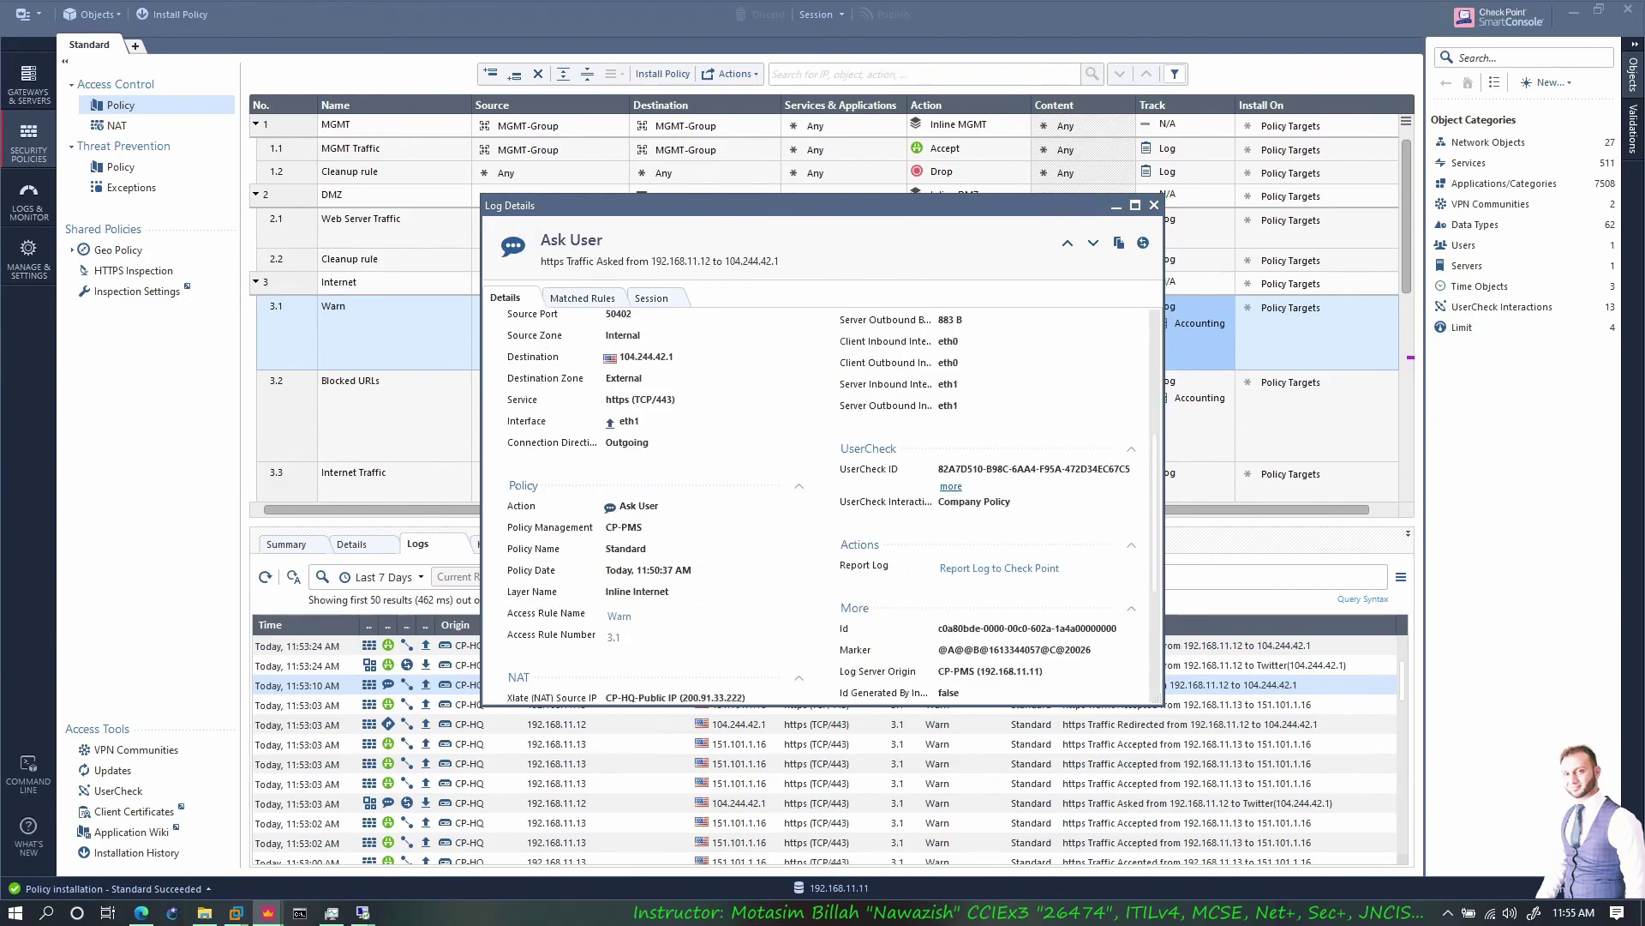
{"action": "scroll", "coordinate": [617, 484], "scroll_direction": "down", "scroll_amount": 1}
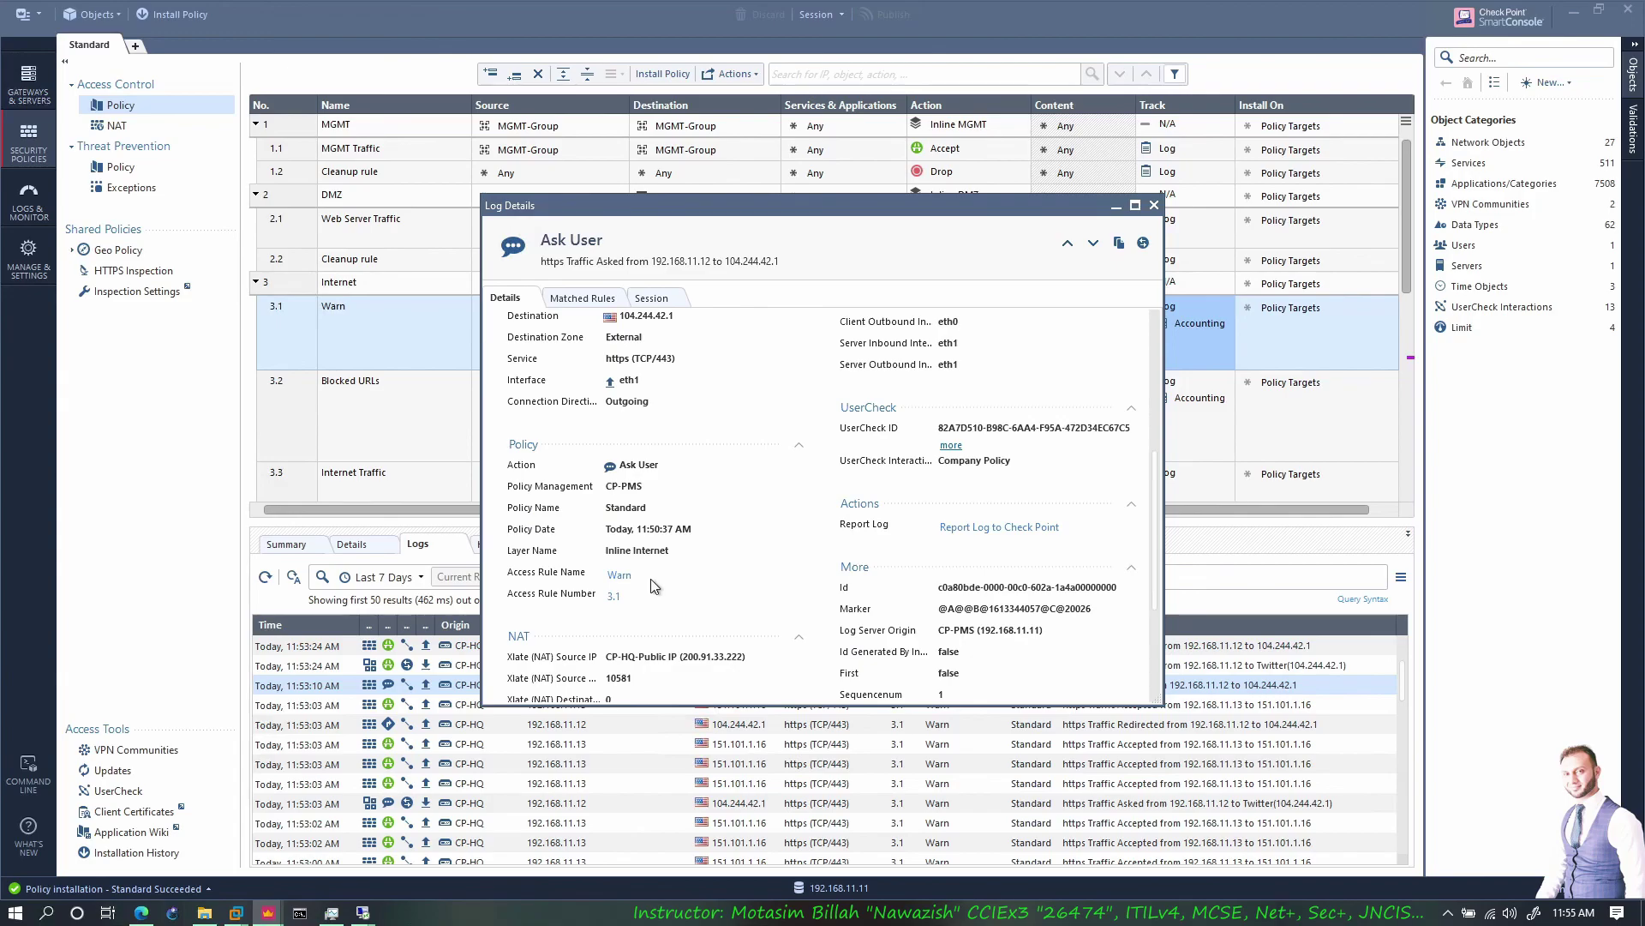
{"action": "scroll", "coordinate": [635, 612], "scroll_direction": "down", "scroll_amount": 2}
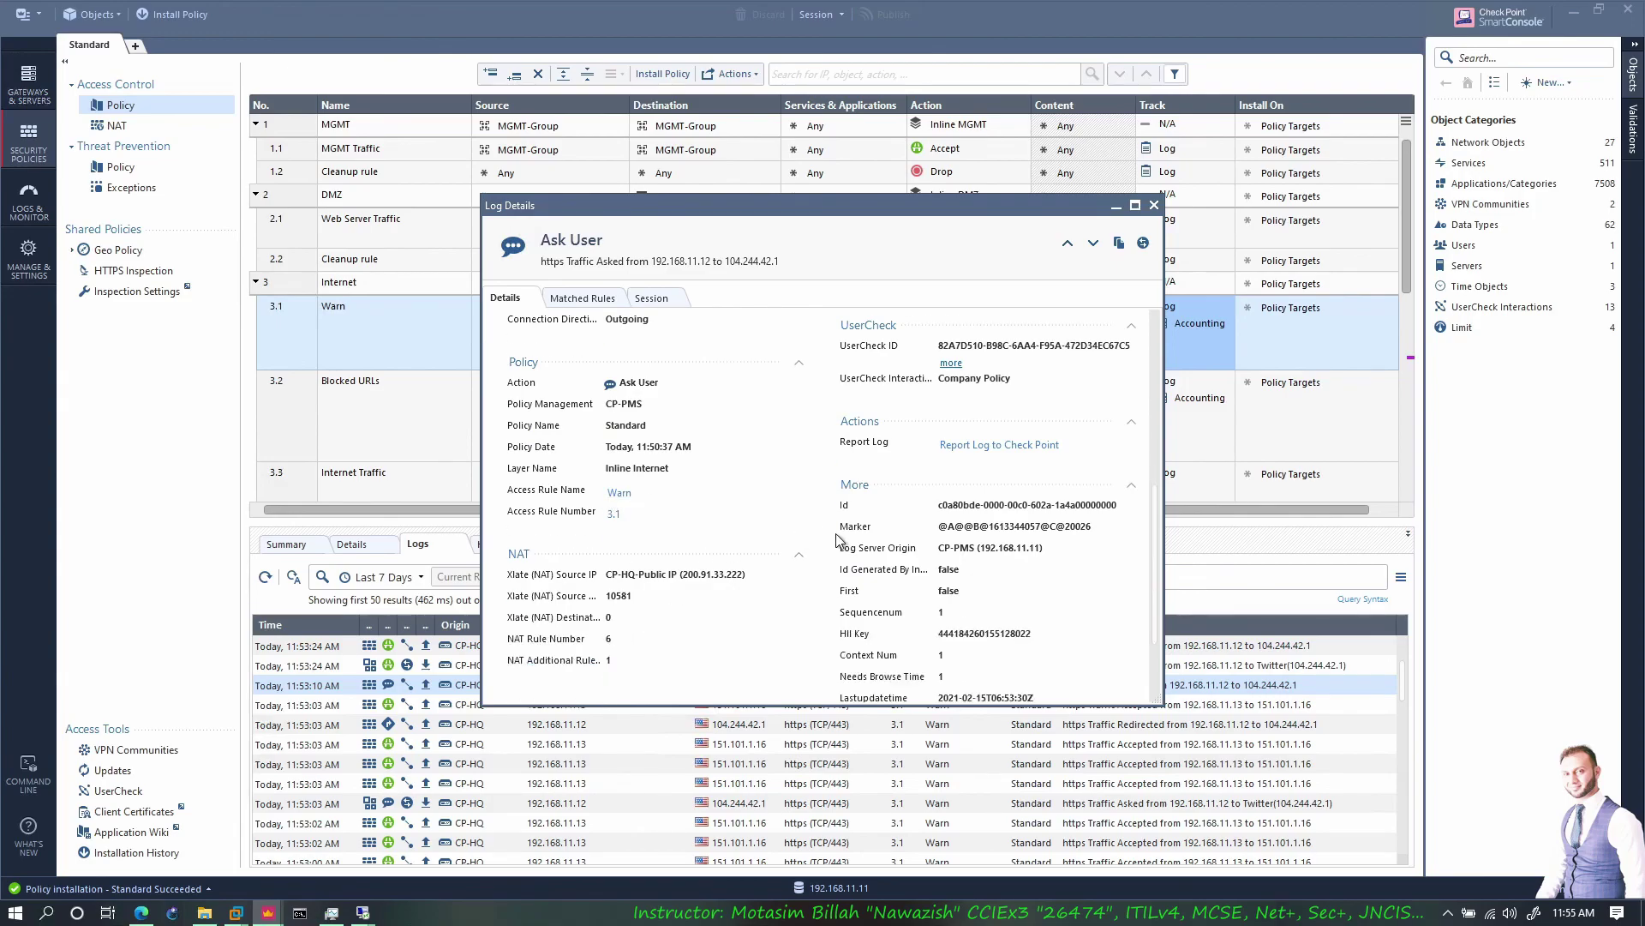